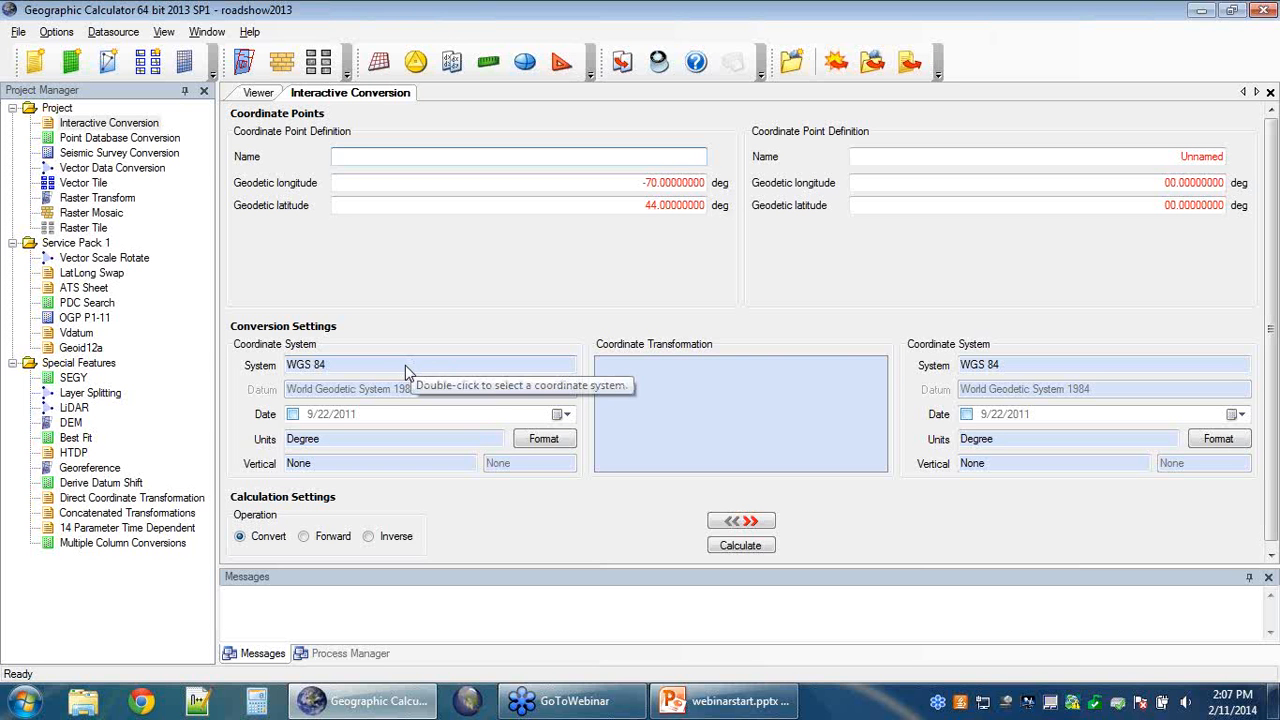
Step: Start replacing the WGS 84 source system, bringing up the geographic-area limit prompt
double_click(405, 365)
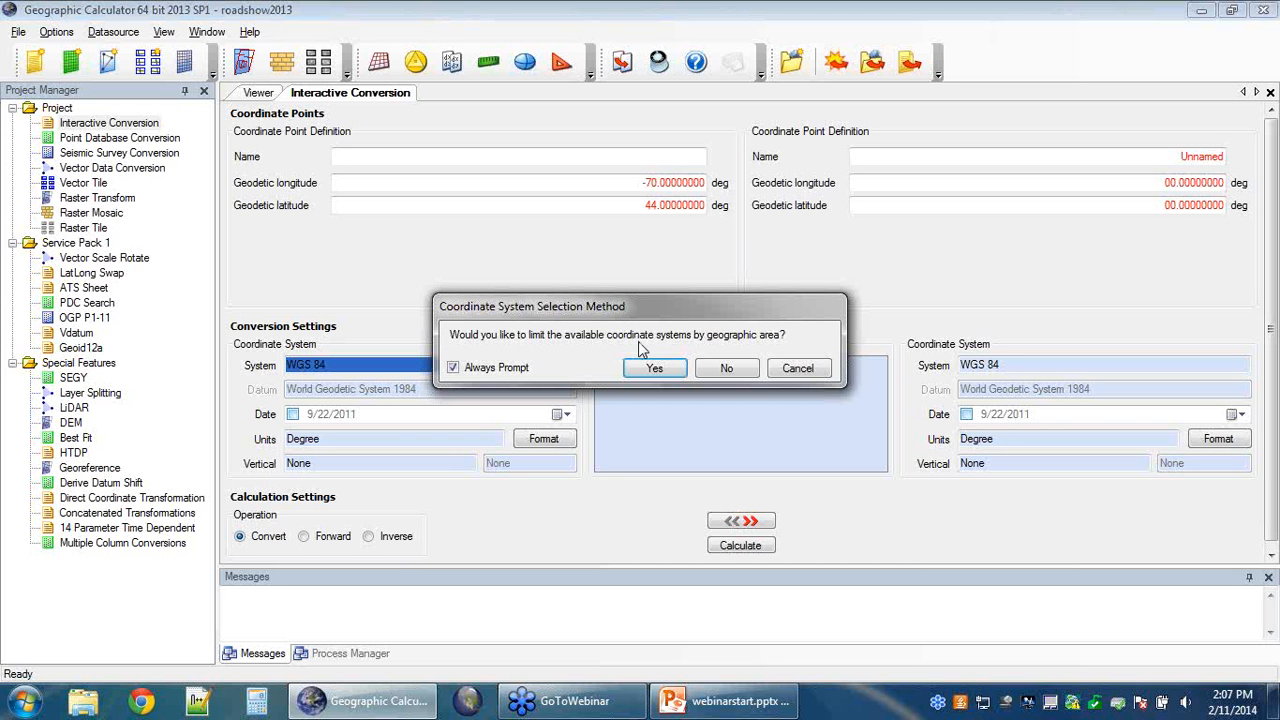
Step: Decline the area limit to list all datasource coordinate systems, nudging the dialog upward
left_click(724, 369)
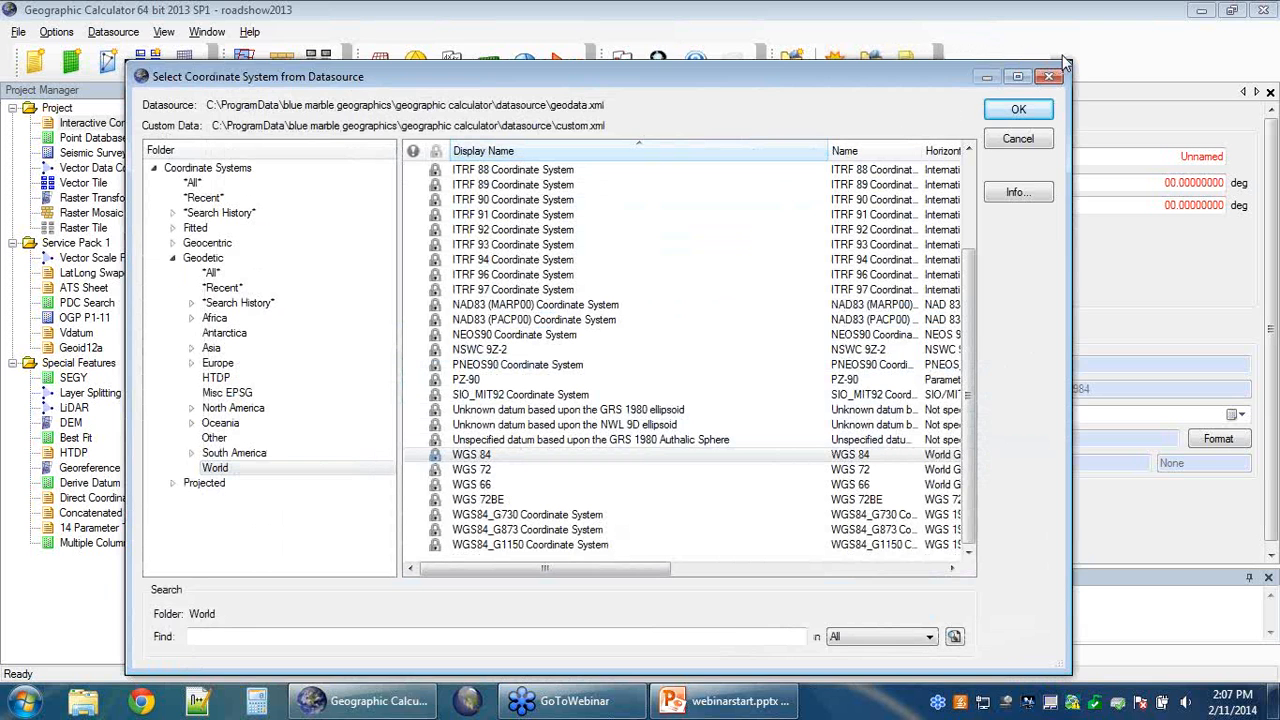
left_click_drag(907, 72, 905, 59)
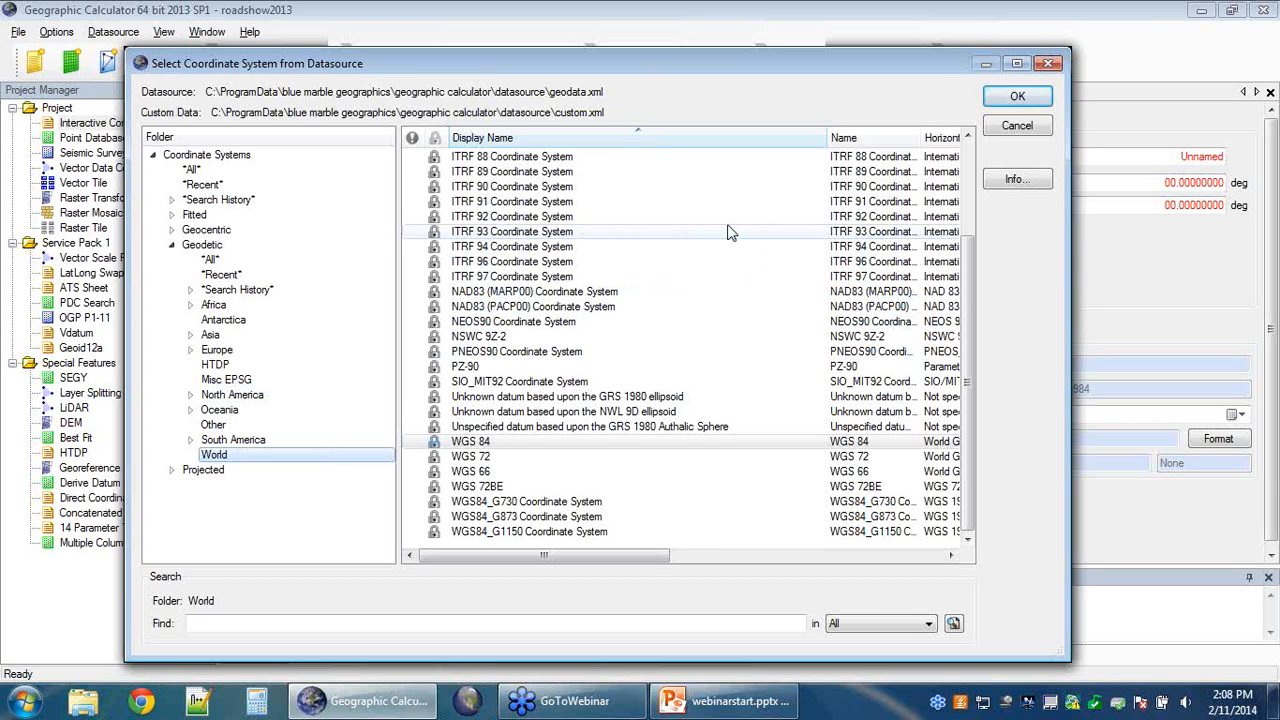
left_click_drag(654, 554, 619, 561)
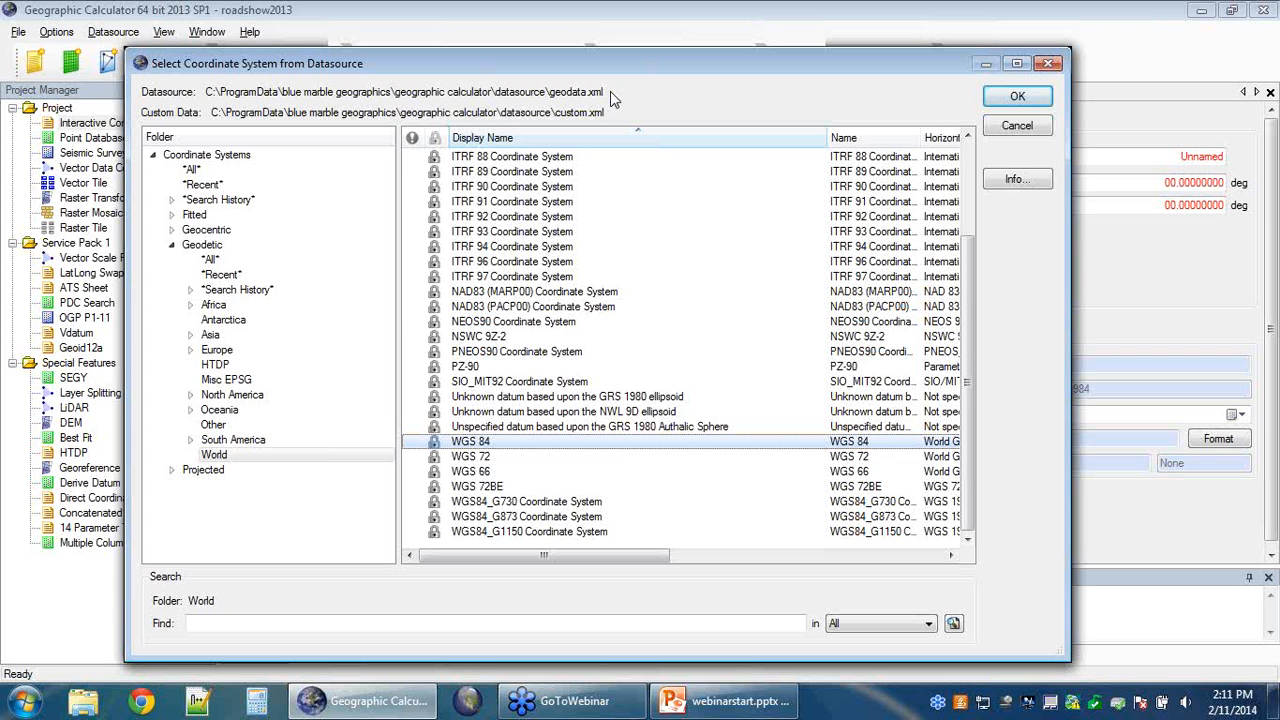
Step: Cancel the coordinate system selection, keeping WGS 84, and bring up the Datasource menu
left_click(1000, 128)
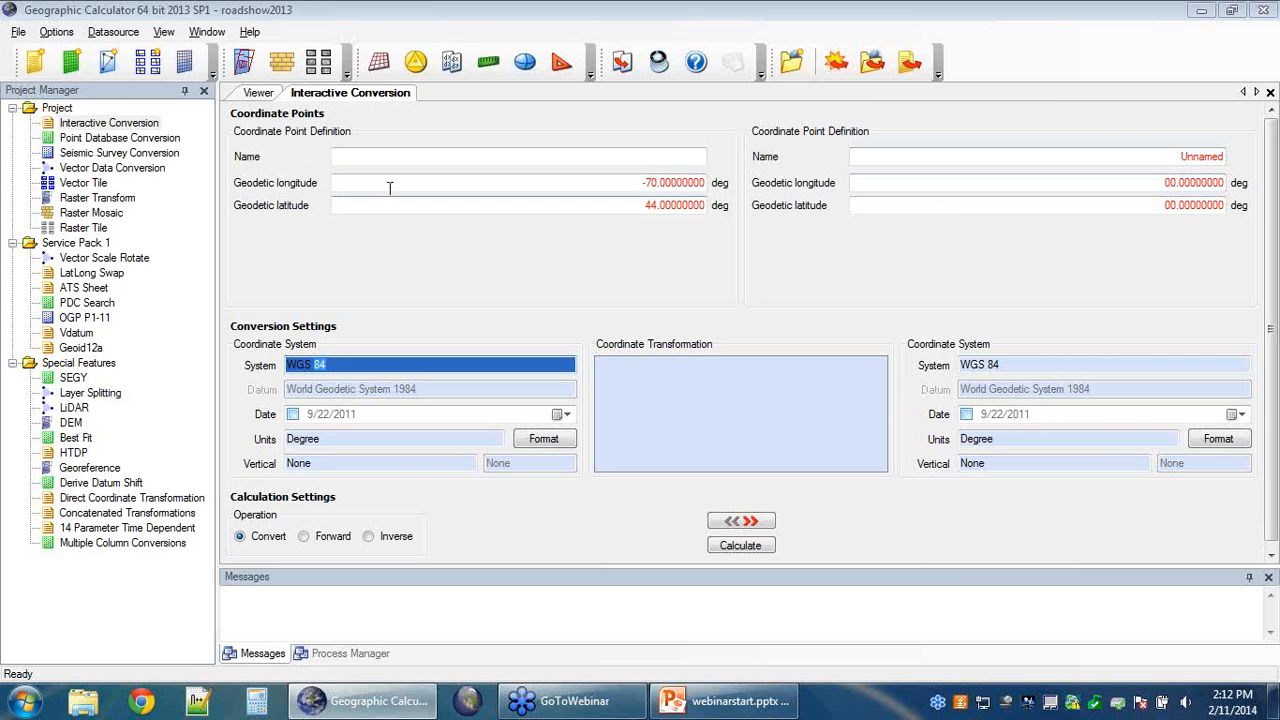
left_click(115, 33)
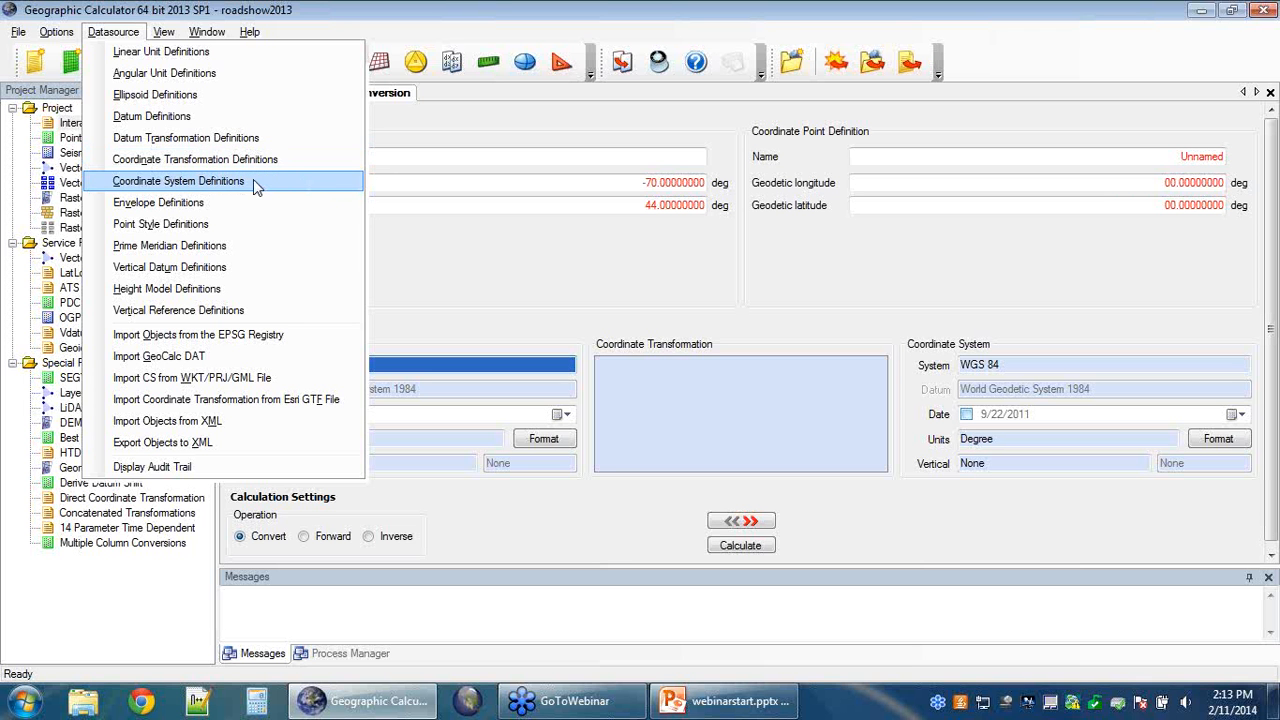
left_click(253, 181)
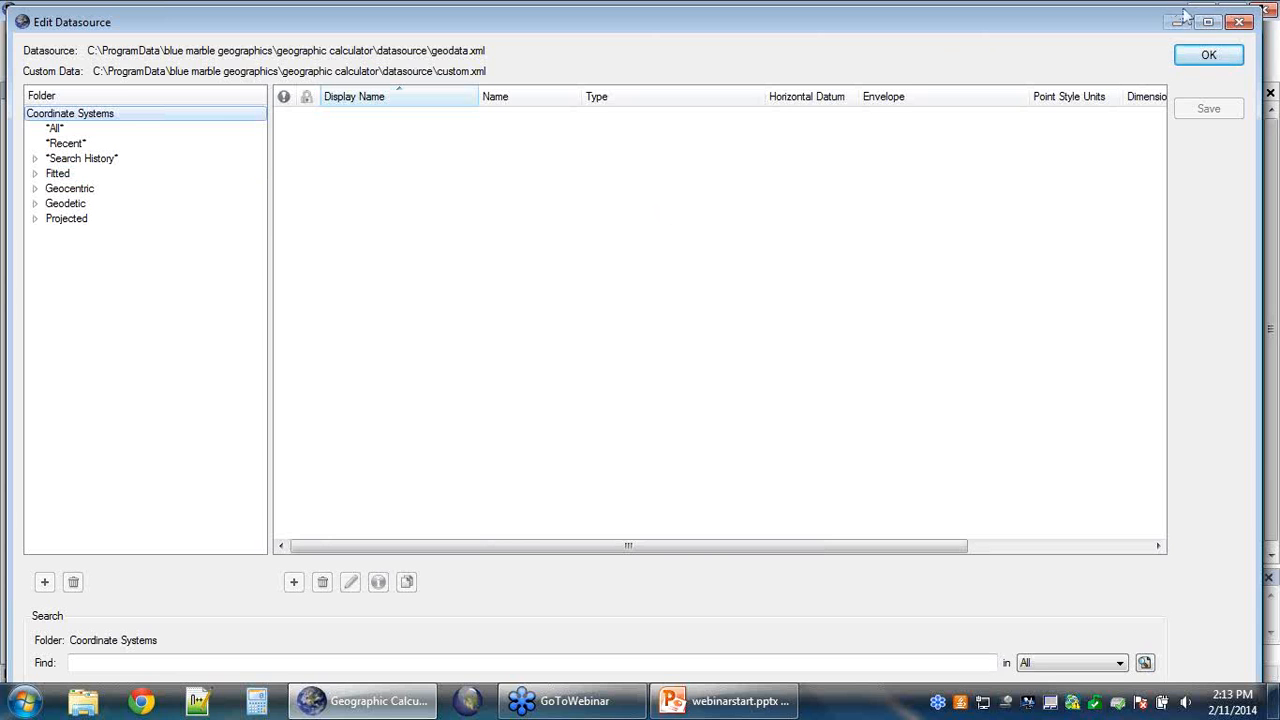
left_click(1205, 22)
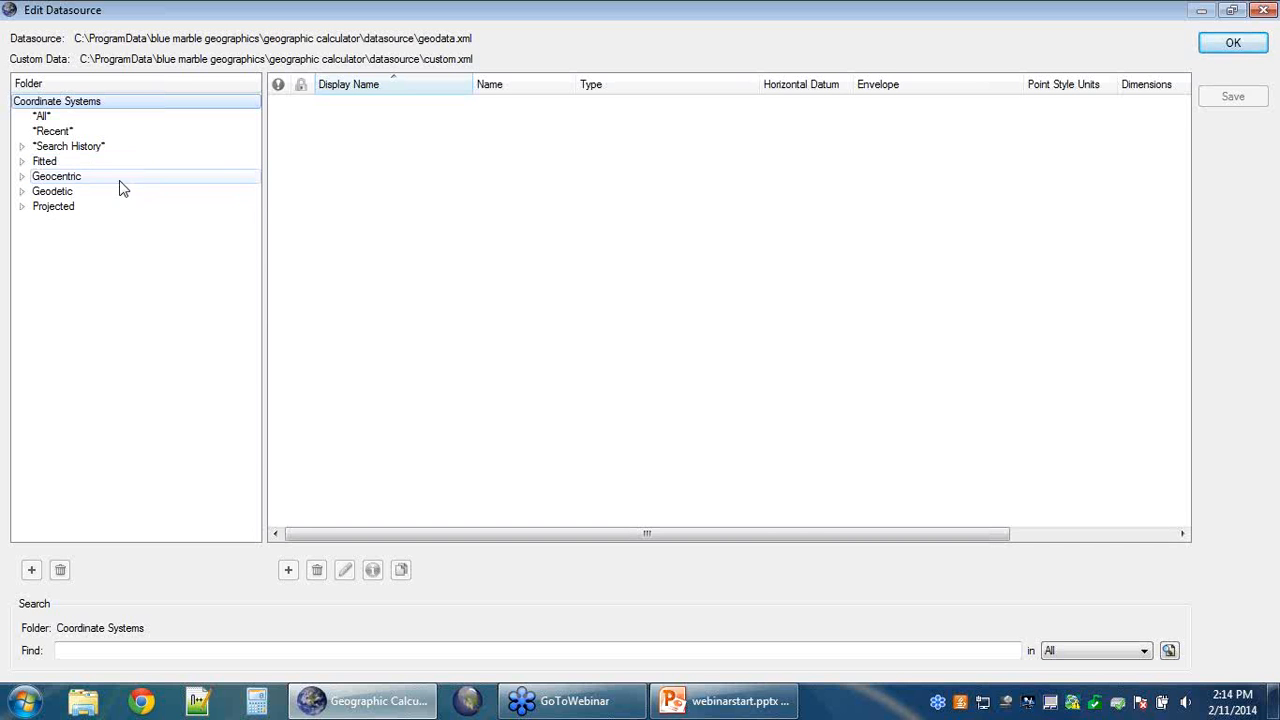
Step: Select and expand the Projected folder to show its regional subfolders, Africa through World
left_click(77, 212)
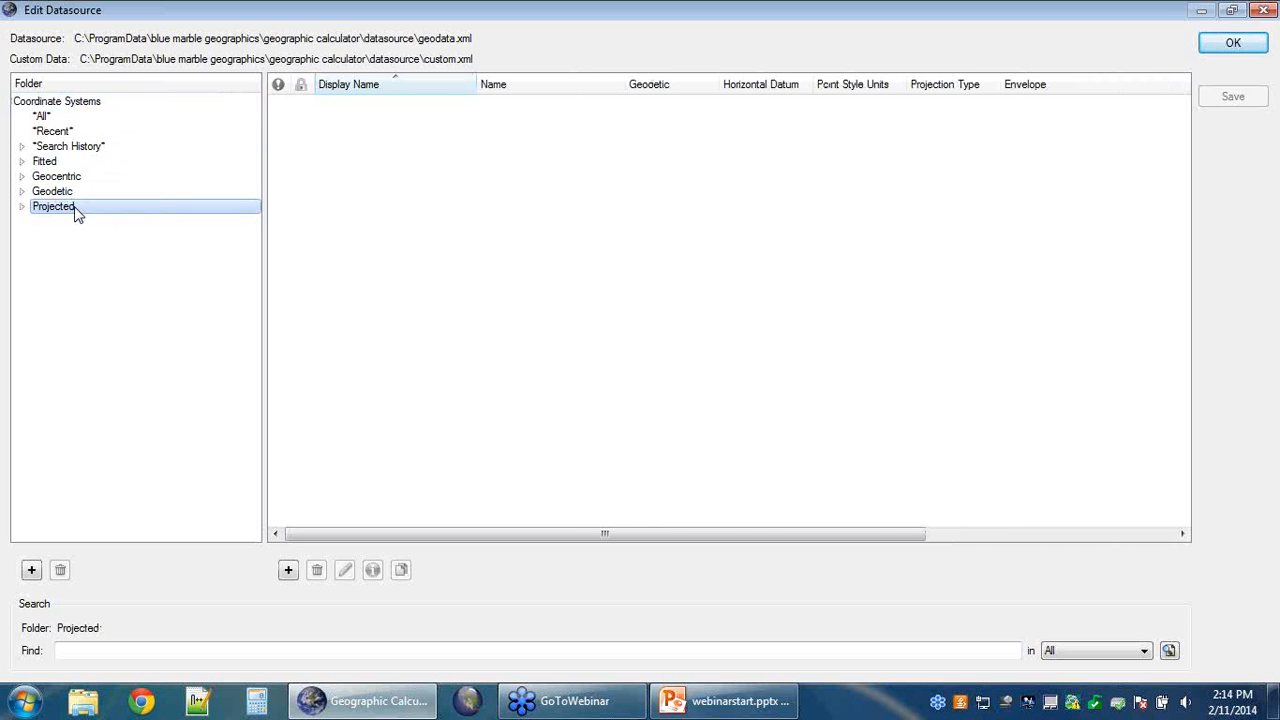
left_click(22, 207)
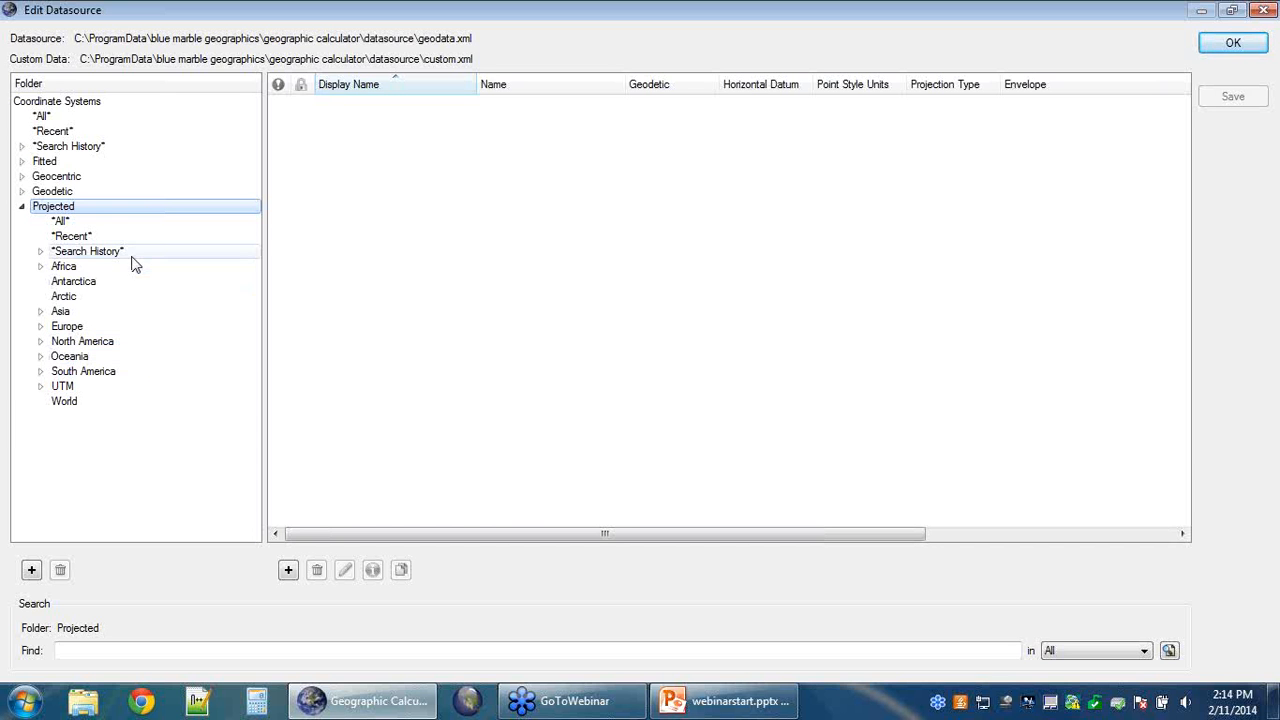
Step: Add an empty 'New Folder' subfolder under Projected
right_click(68, 208)
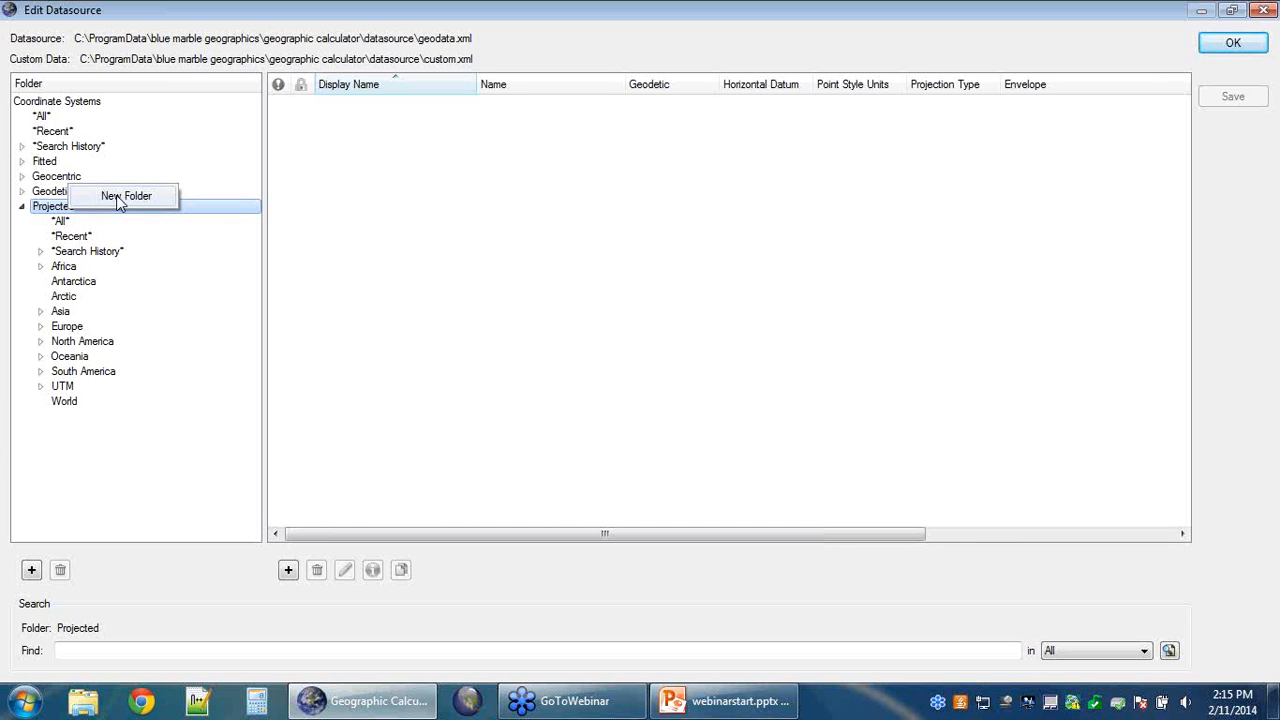
left_click(107, 490)
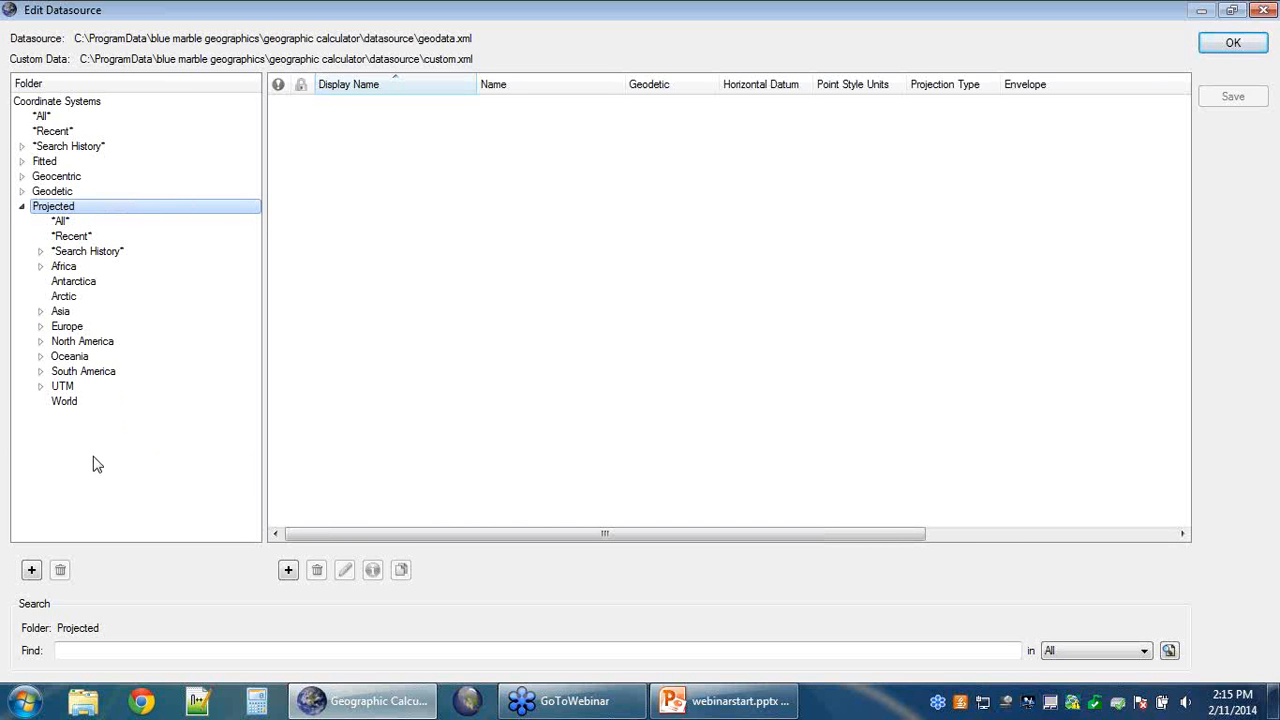
left_click(31, 572)
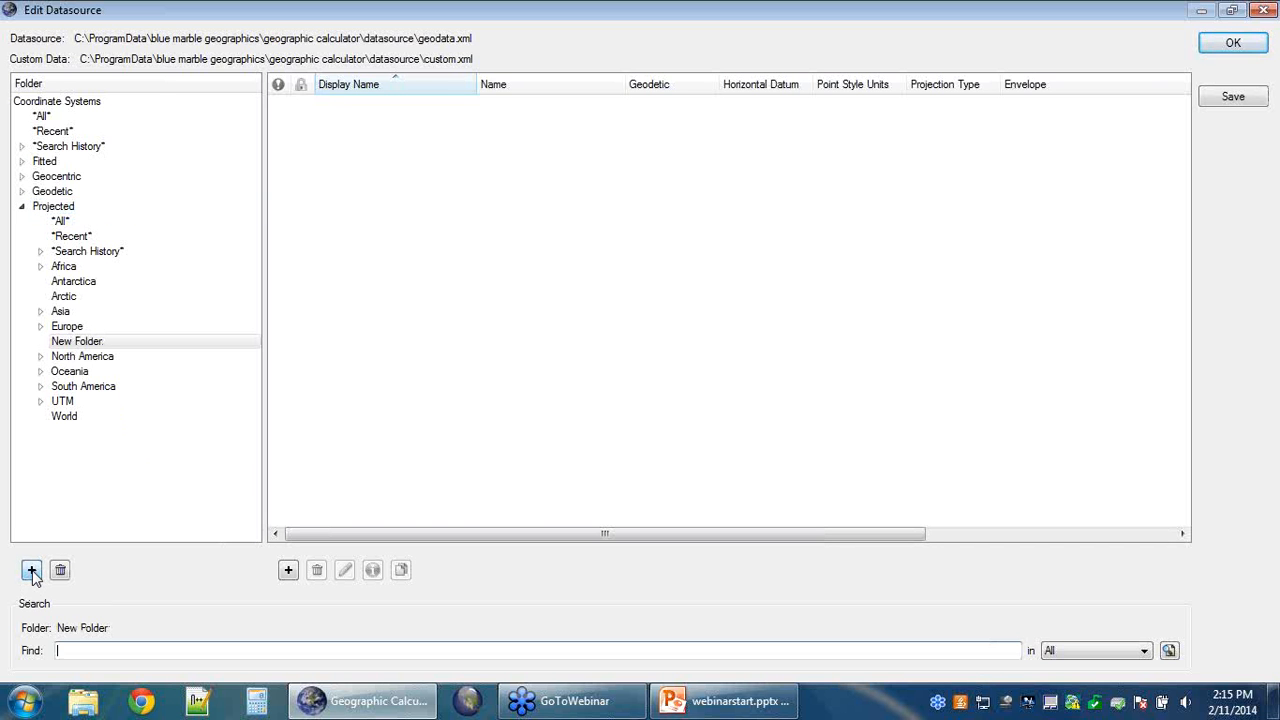
Step: Rename 'New Folder' under Projected to the owner's personal folder name
left_click(96, 342)
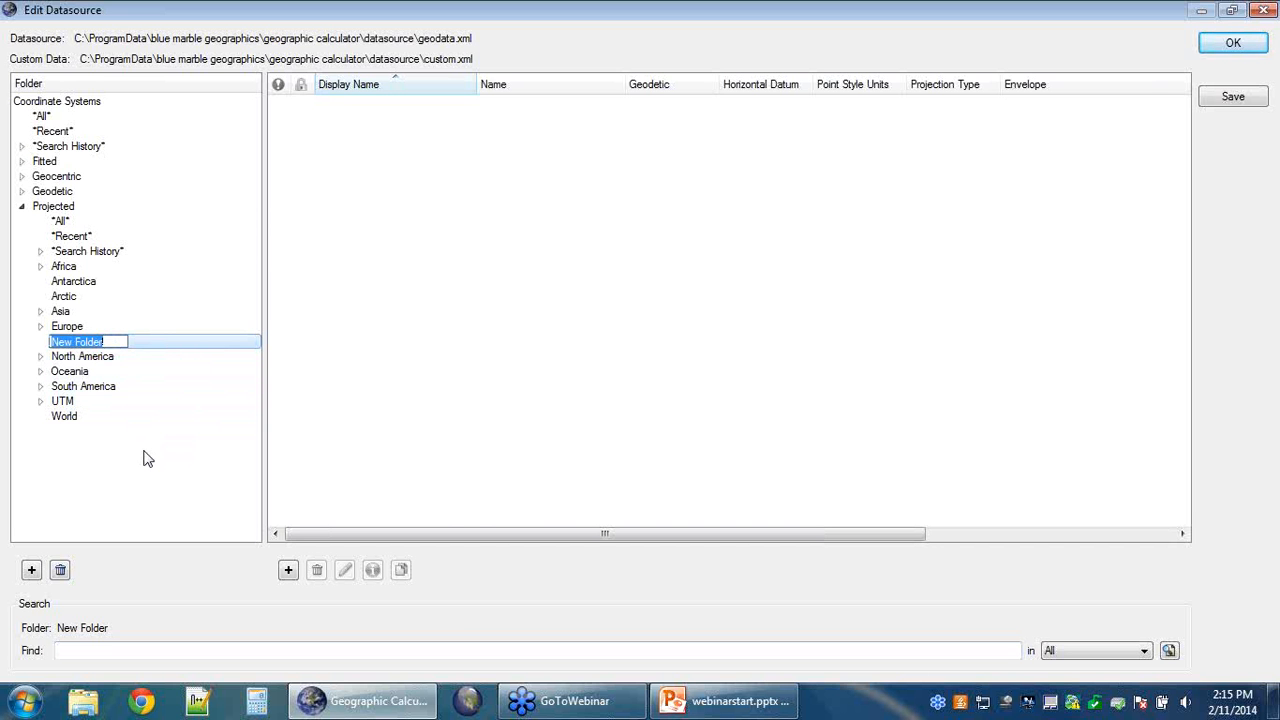
type("Sam's Folder")
key("Return")
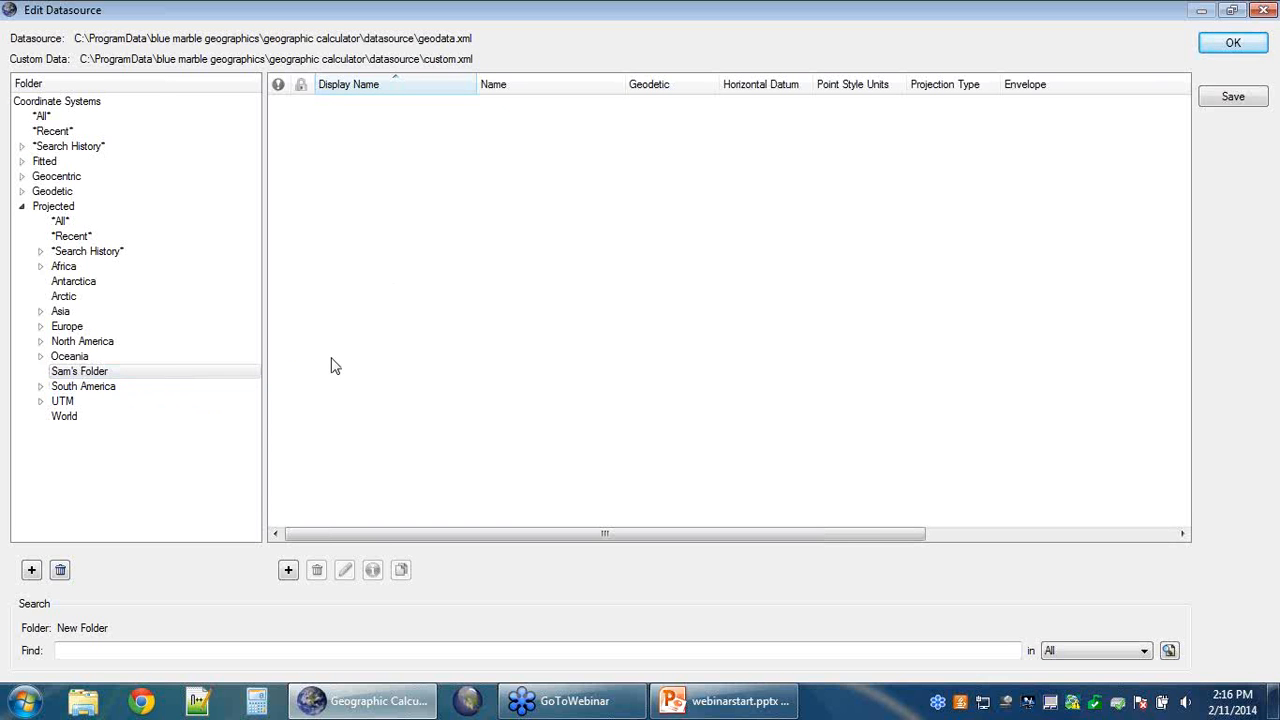
Step: After browsing Oceania and North America, add a new object to the empty personal folder
left_click(100, 356)
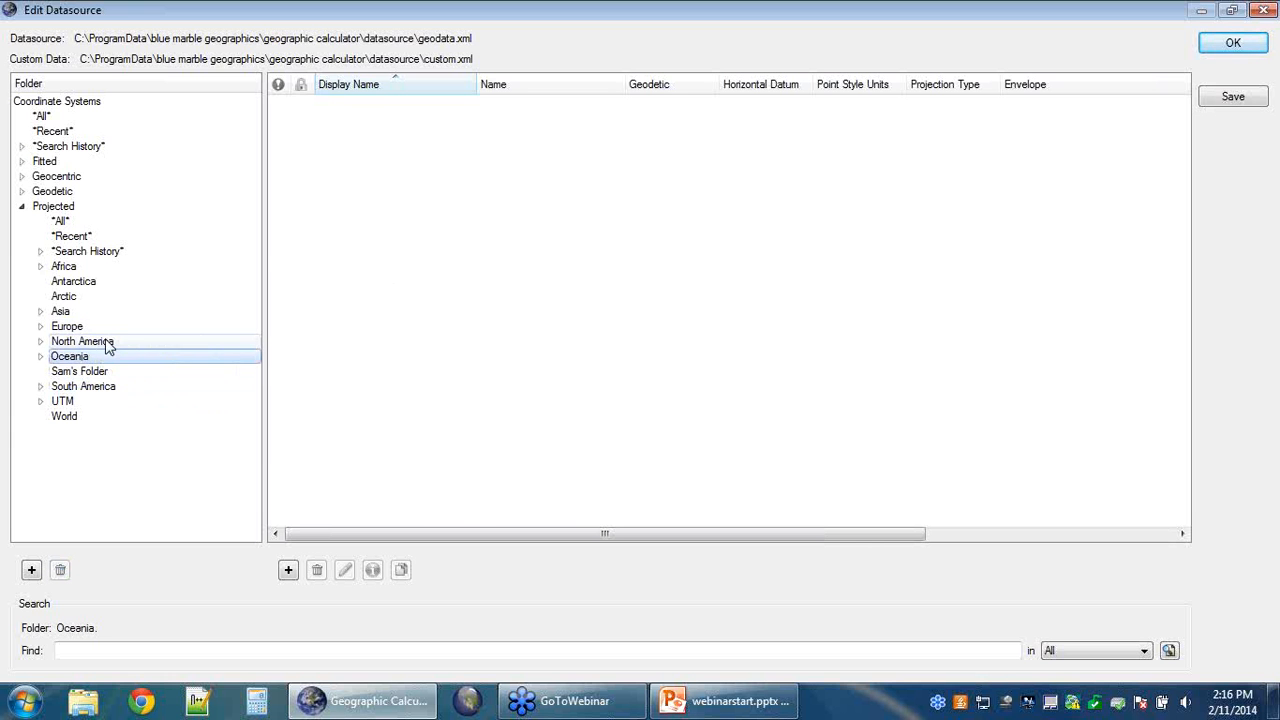
left_click(152, 341)
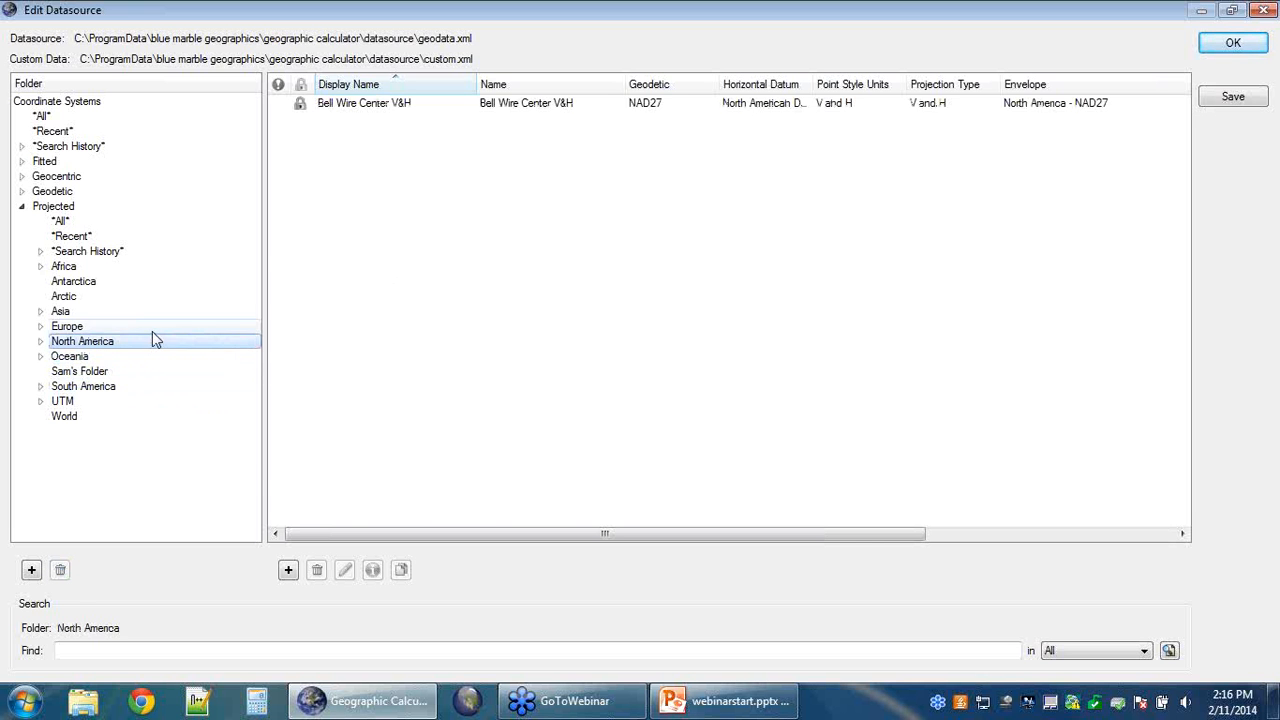
left_click(110, 372)
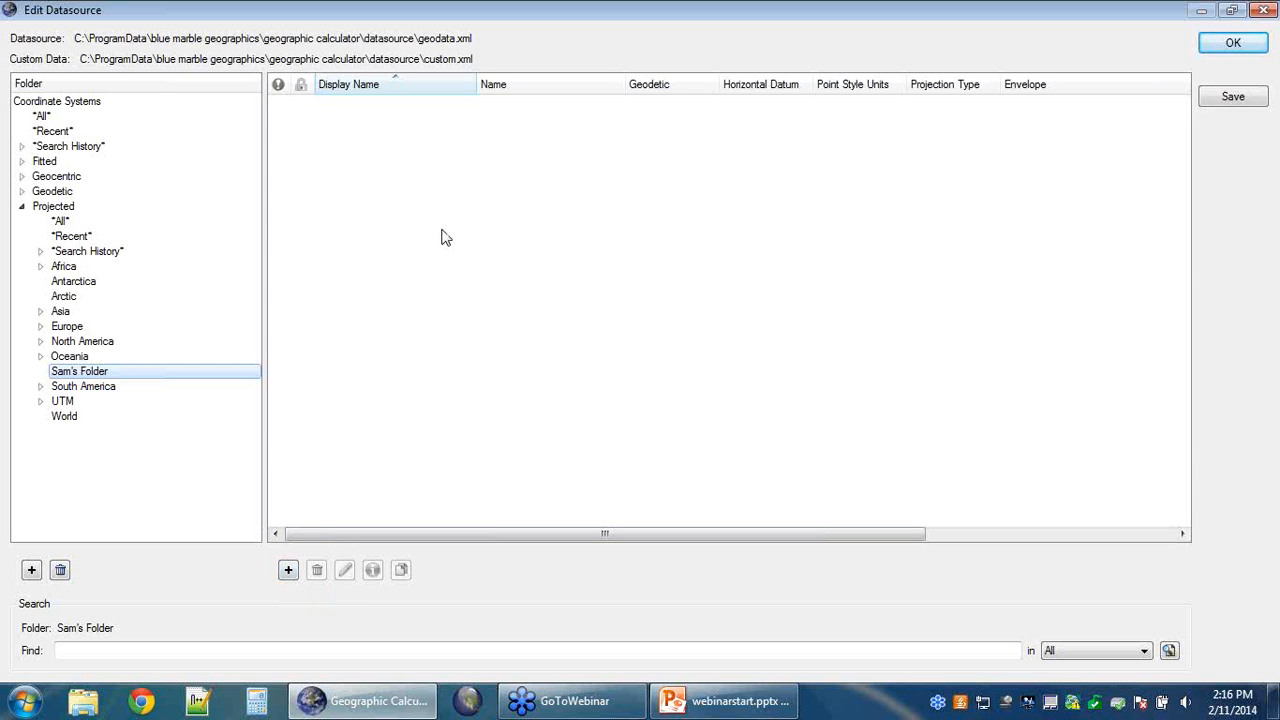
right_click(396, 185)
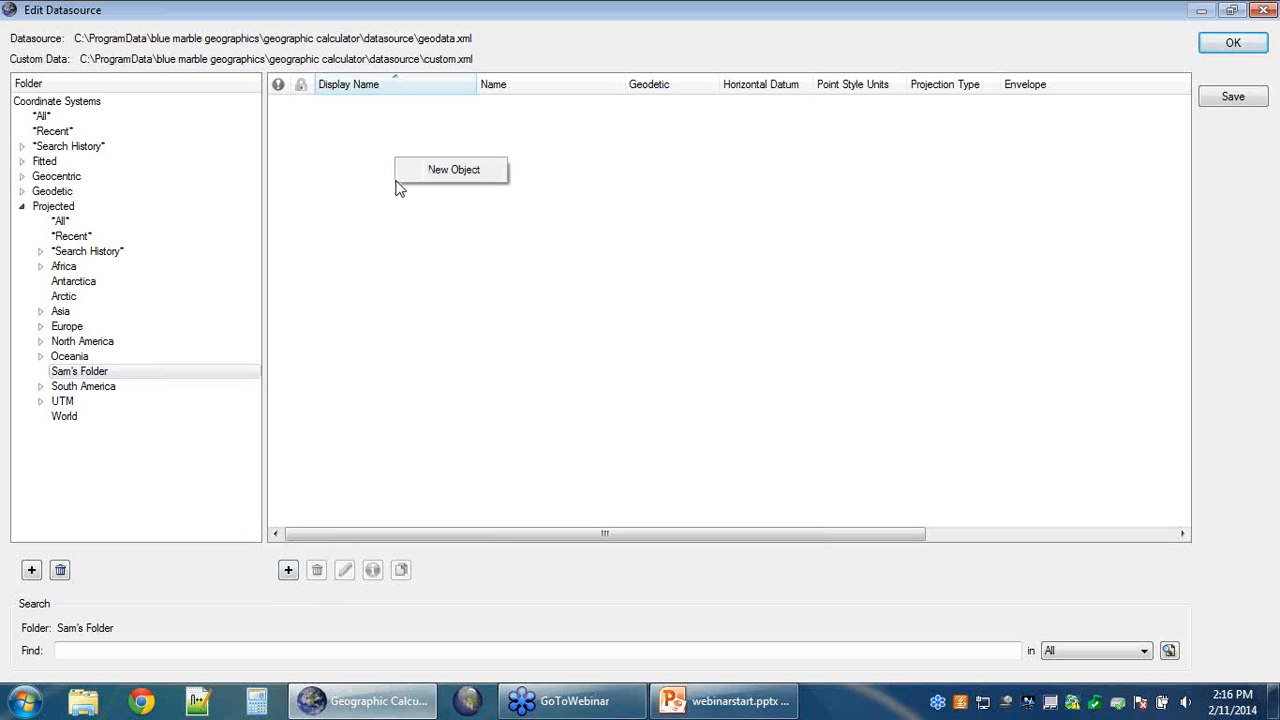
left_click(480, 167)
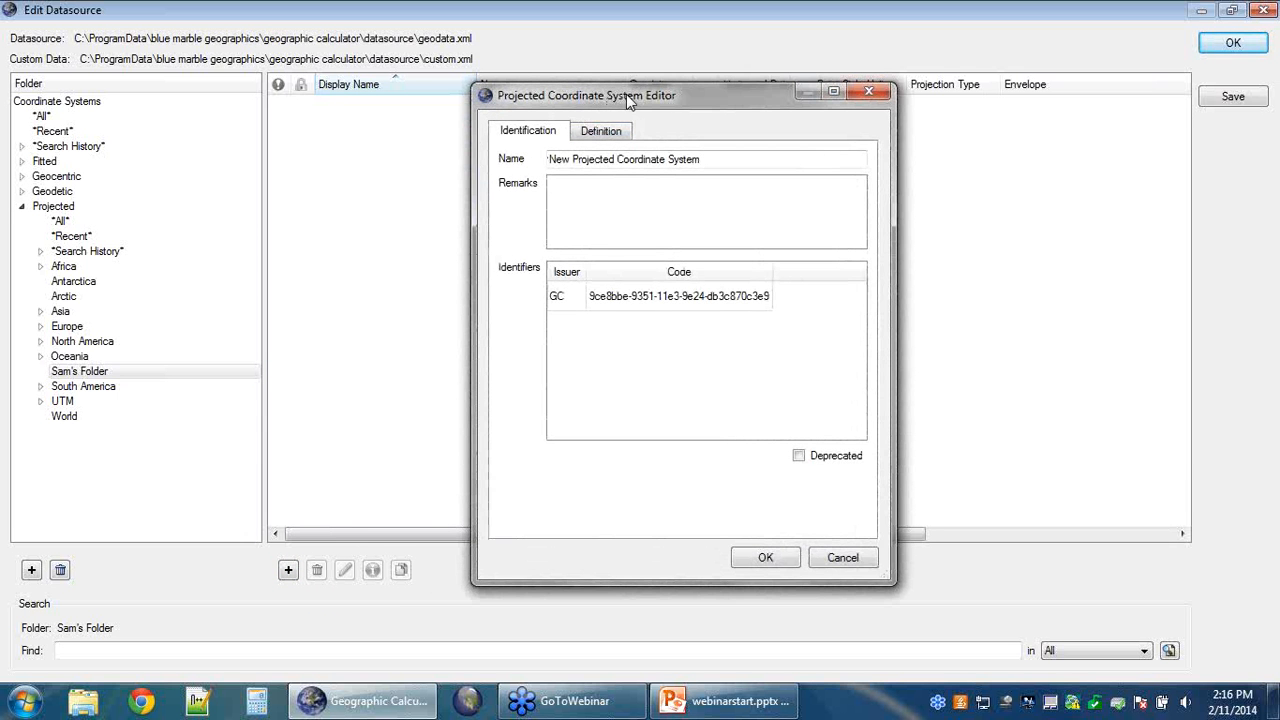
Step: Shift the Projected Coordinate System Editor left and select its default 'New Projected Coordinate System' name
left_click_drag(636, 100, 564, 103)
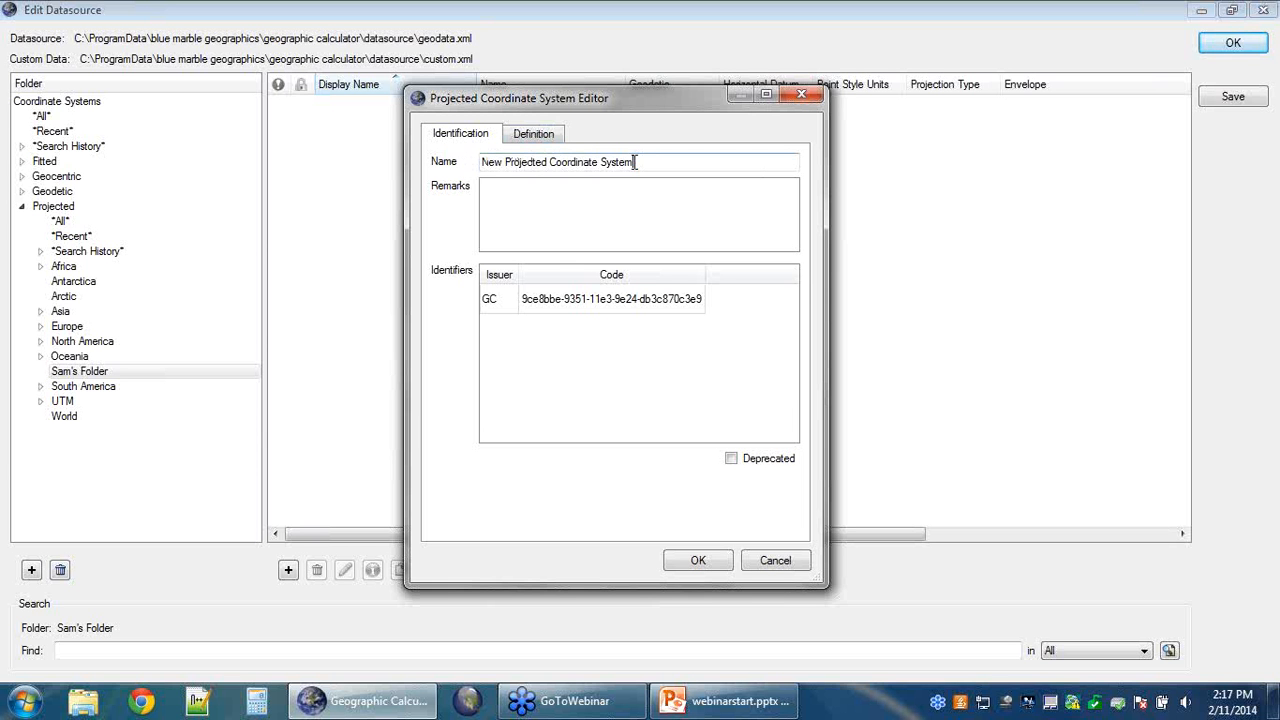
left_click_drag(634, 162, 481, 166)
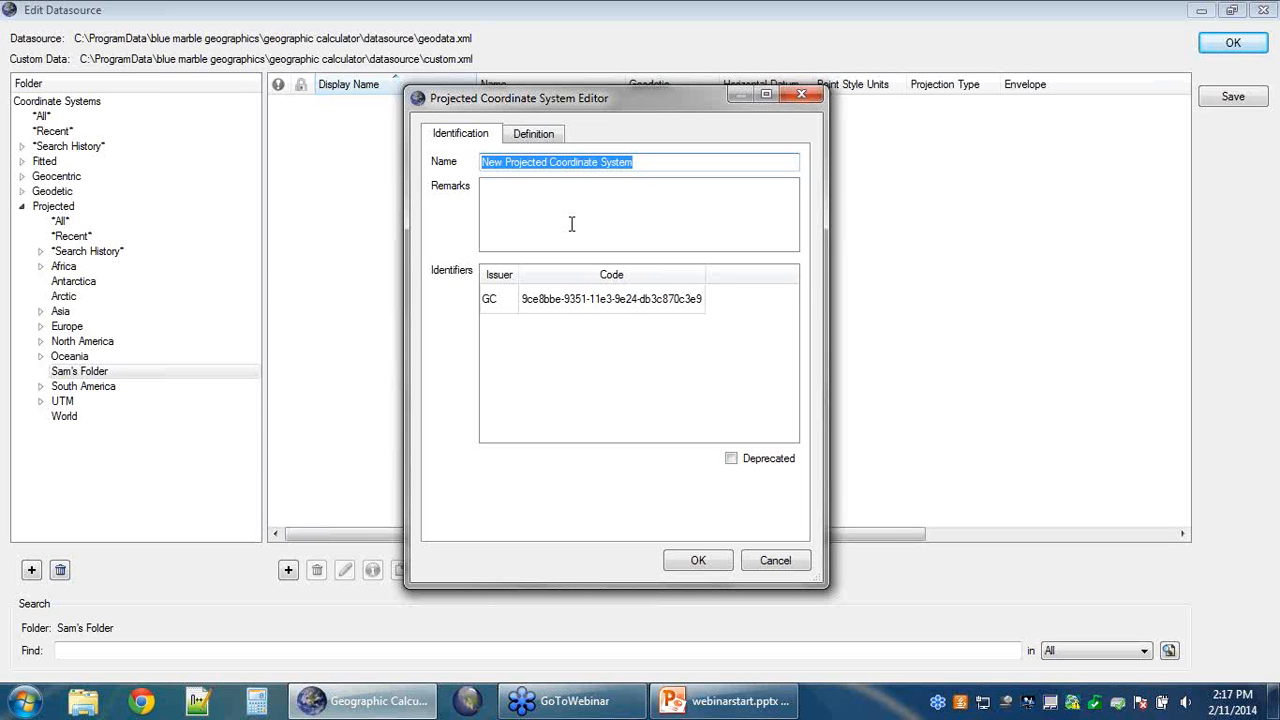
Step: Name the new system 'North Atlantic Map Projection' and move to the Remarks box
type("N")
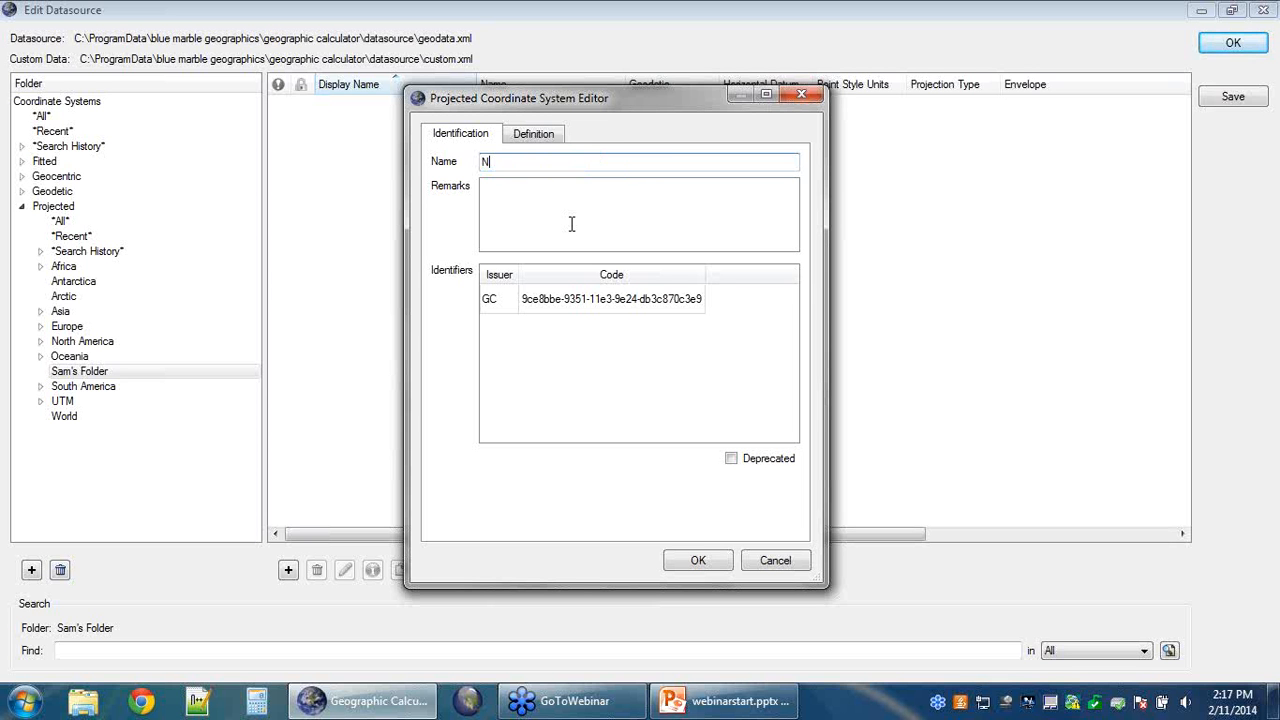
type("orth Atlantic Map Projection")
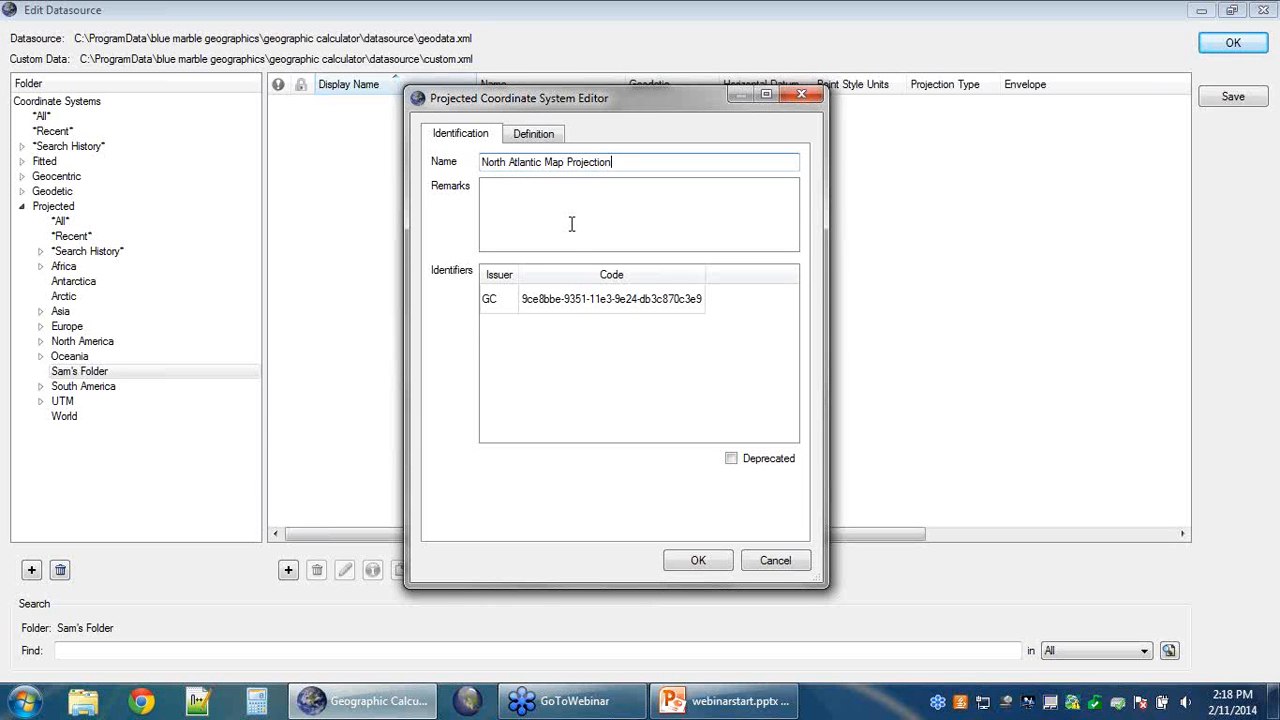
left_click(566, 196)
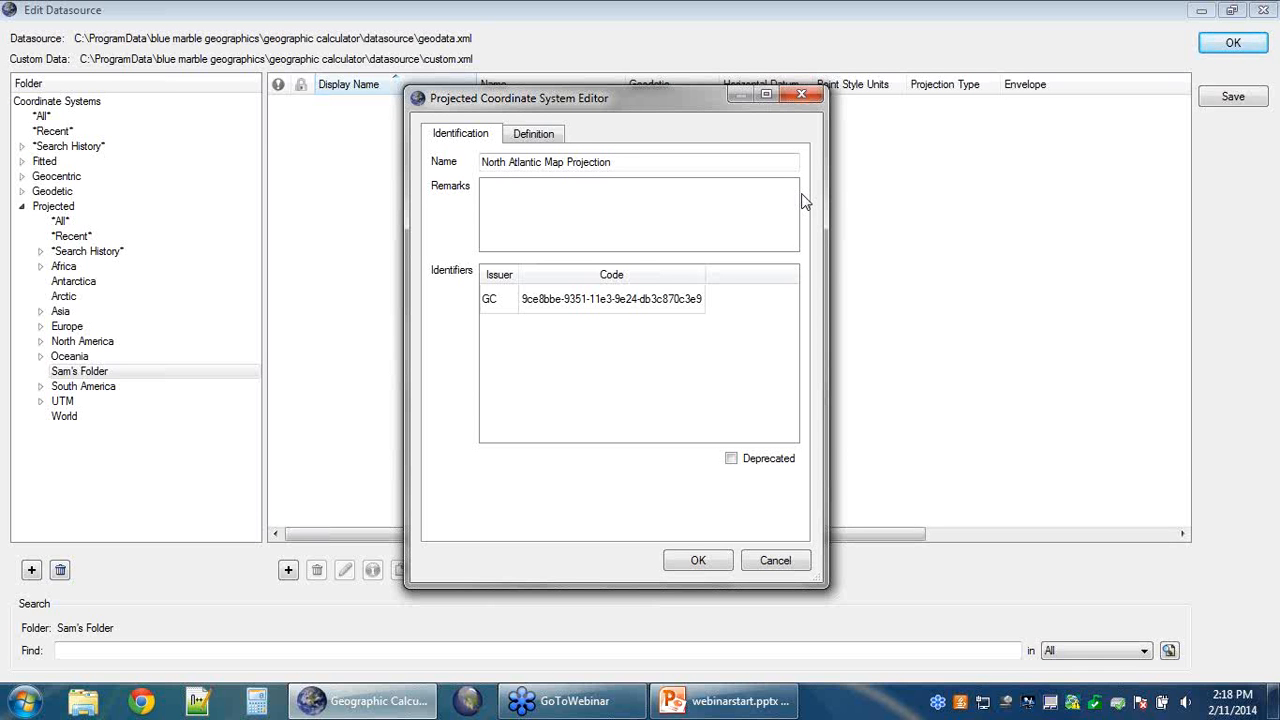
Step: Enter the remark 'Cartographic use only' for the system
type("Cartographic us")
type("e only")
right_click(509, 327)
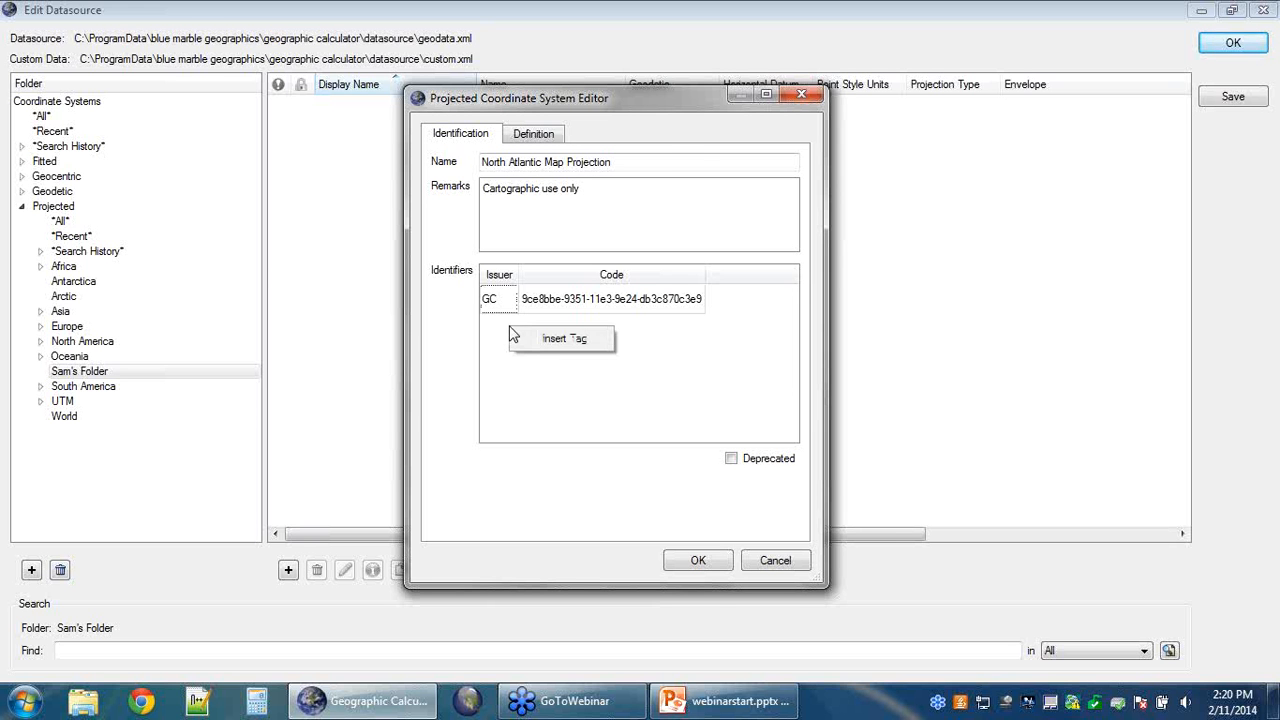
left_click(700, 337)
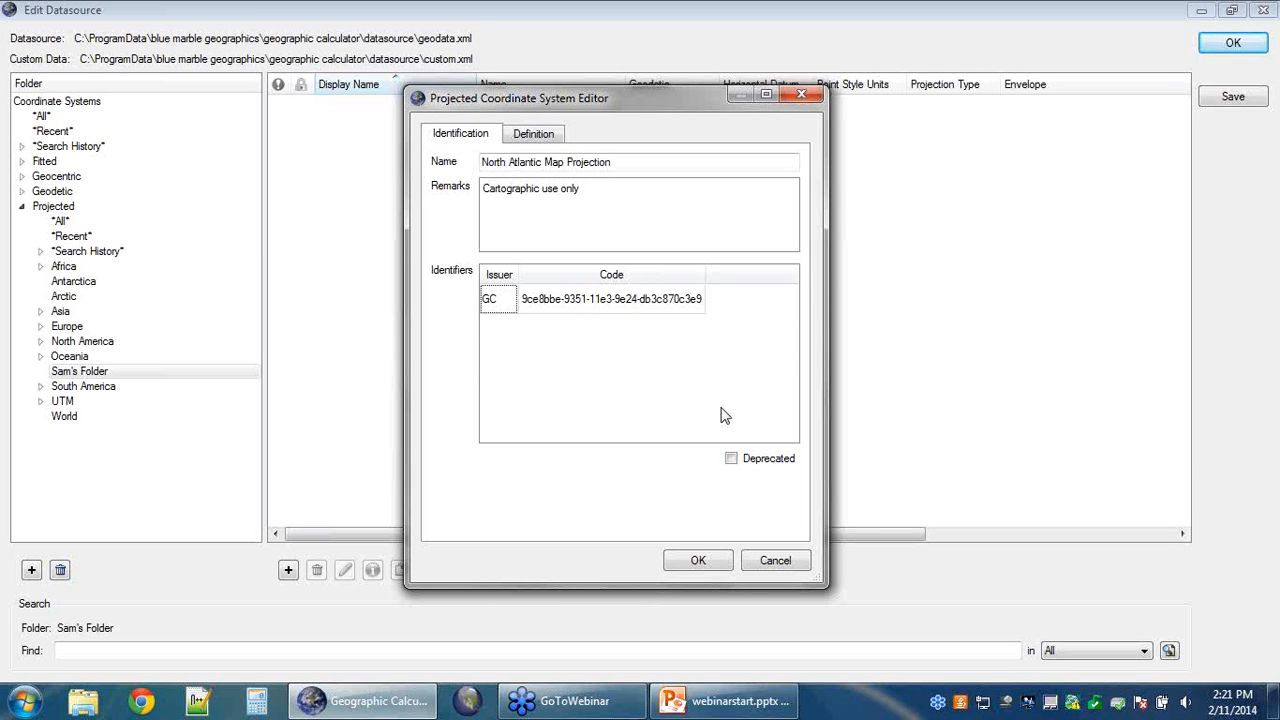
Step: Toggle Deprecated on and back off, then show the projection's Definition settings
left_click(732, 461)
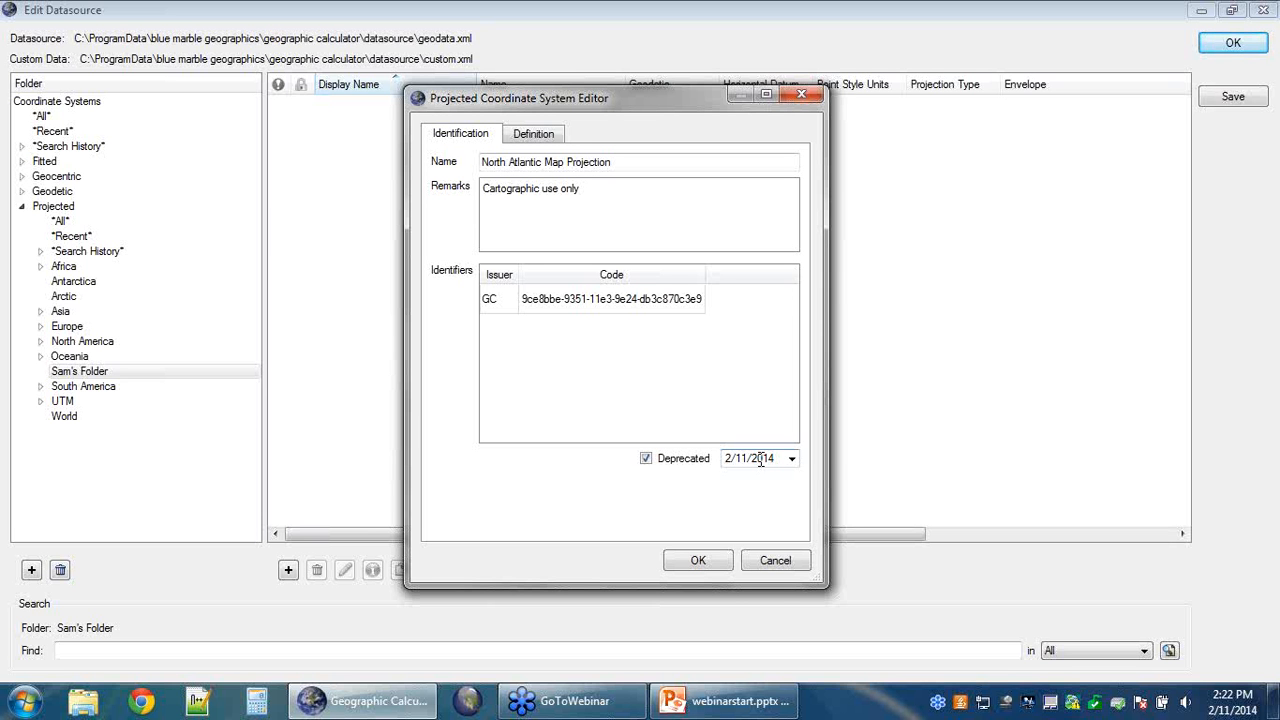
left_click(646, 459)
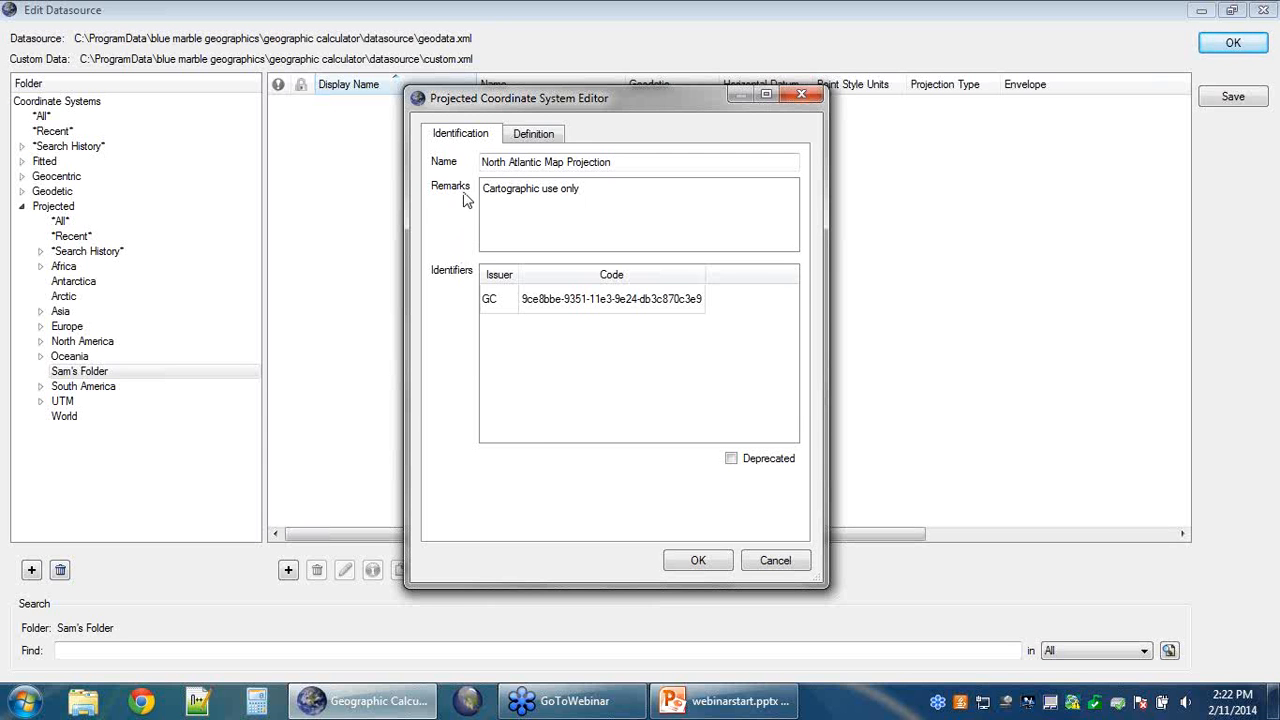
left_click(549, 137)
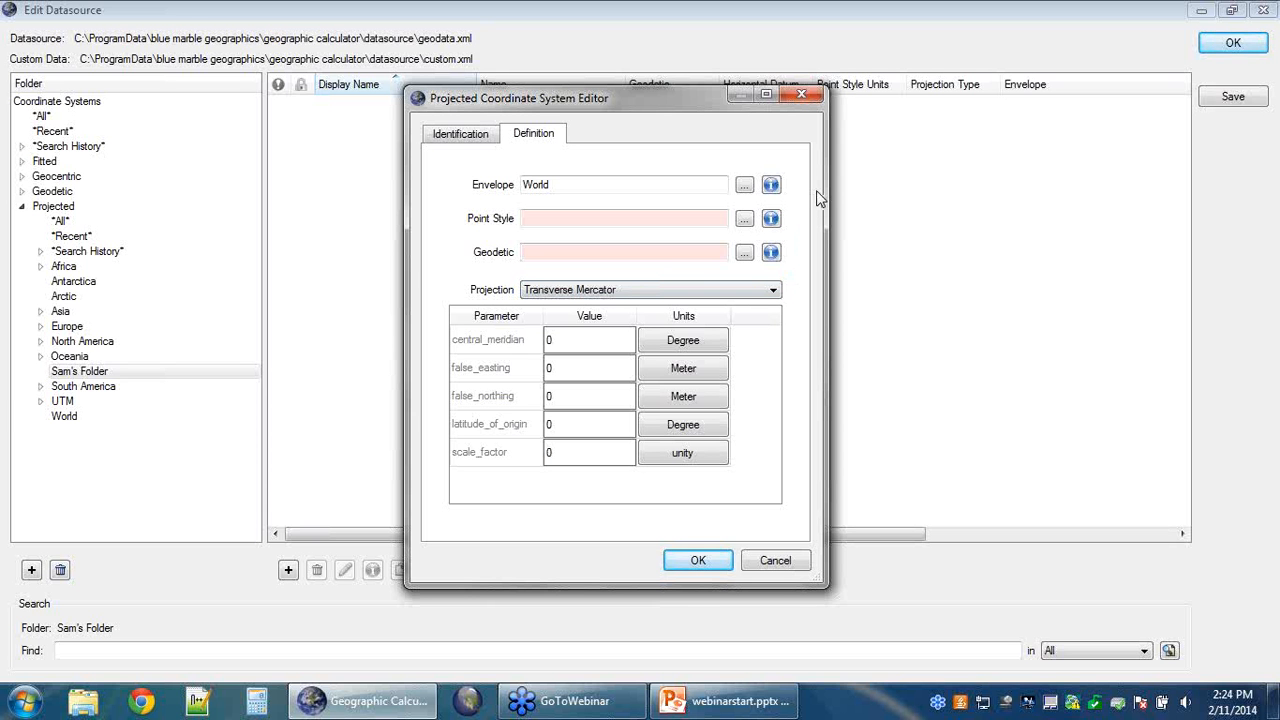
Step: Bring up the Select Envelope from Datasource list for the projection's Envelope
left_click(744, 188)
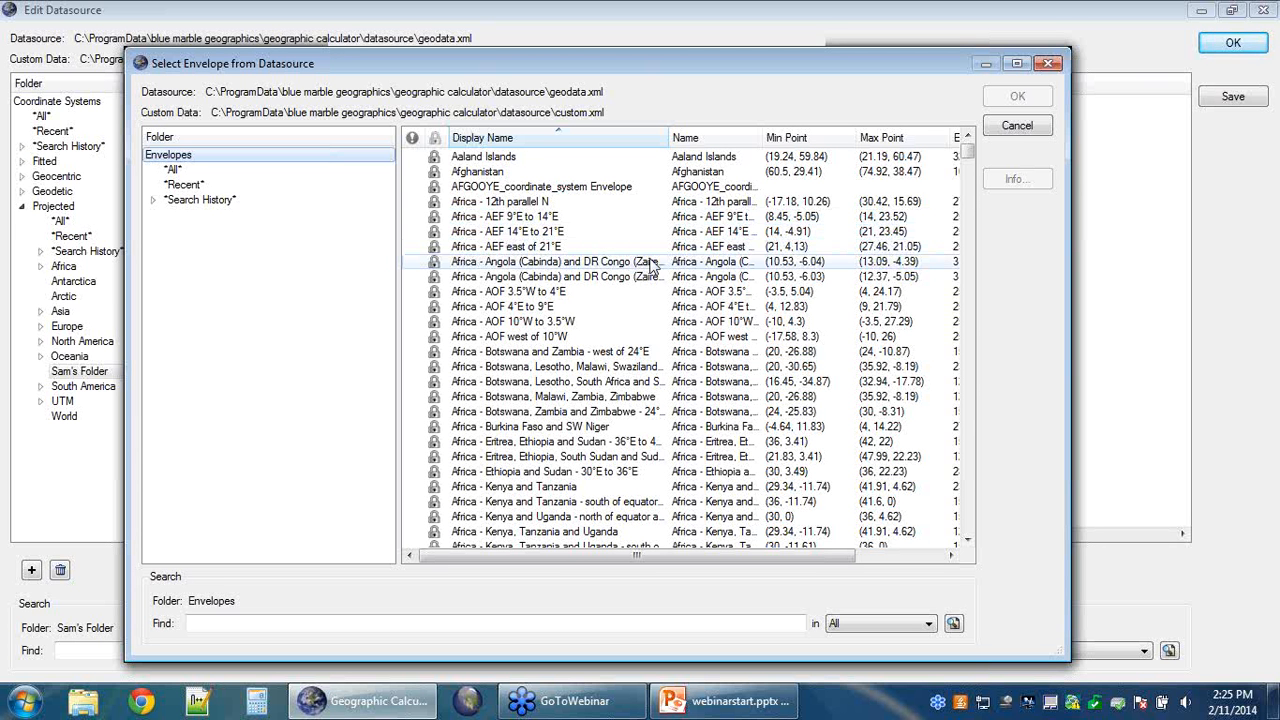
Step: Scroll to the World entries and select 'World - N hemisphere - 0°N to 84°N'
left_click(969, 151)
left_click_drag(969, 151, 968, 486)
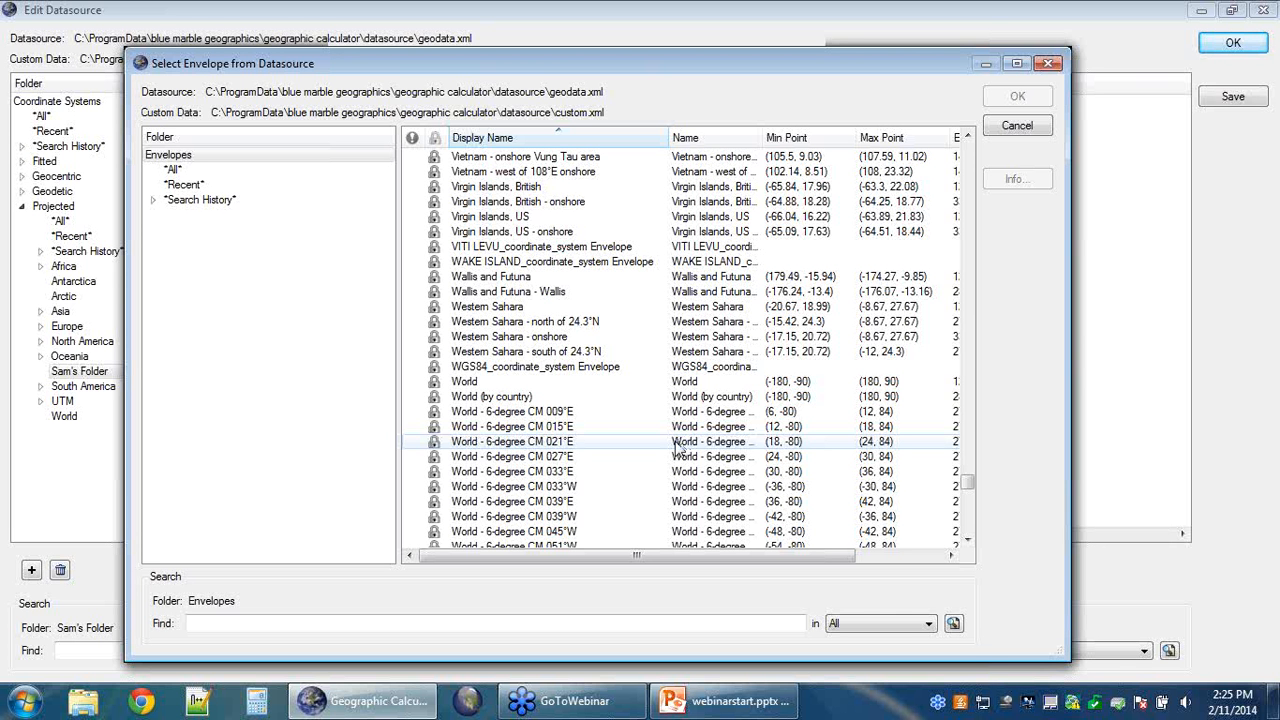
scroll(662, 444, "down", 2)
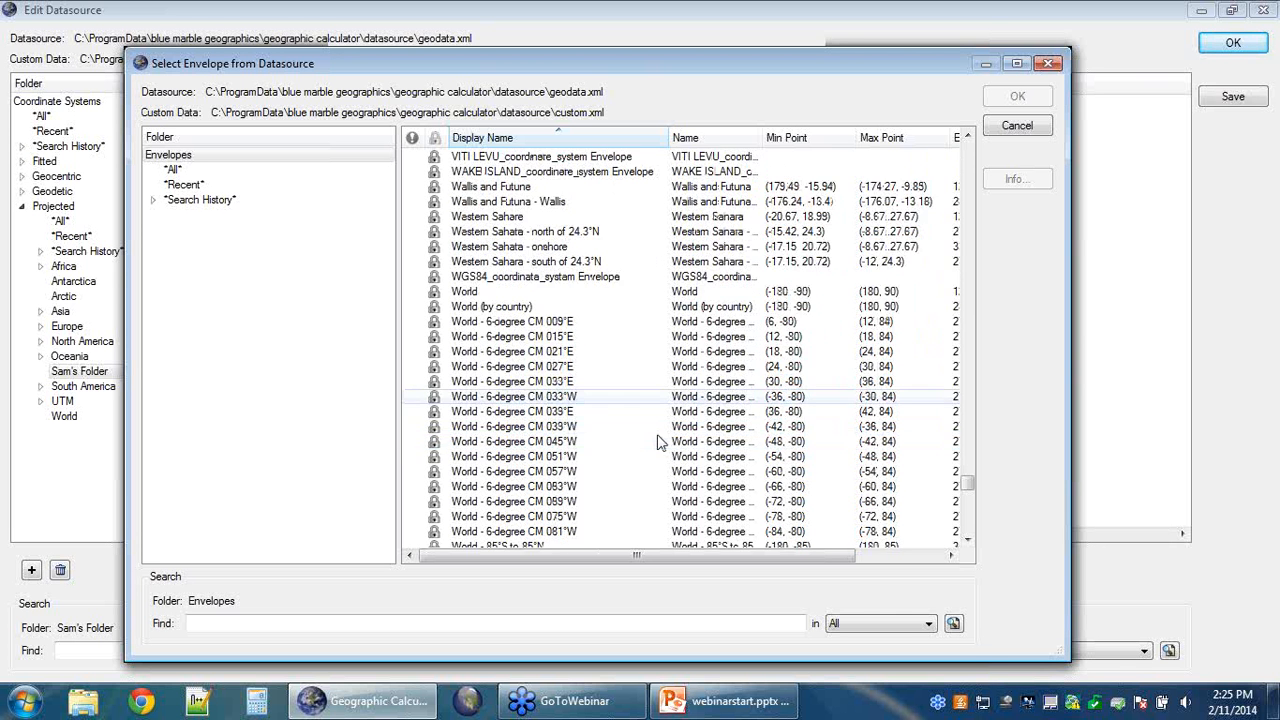
scroll(659, 441, "down", 3)
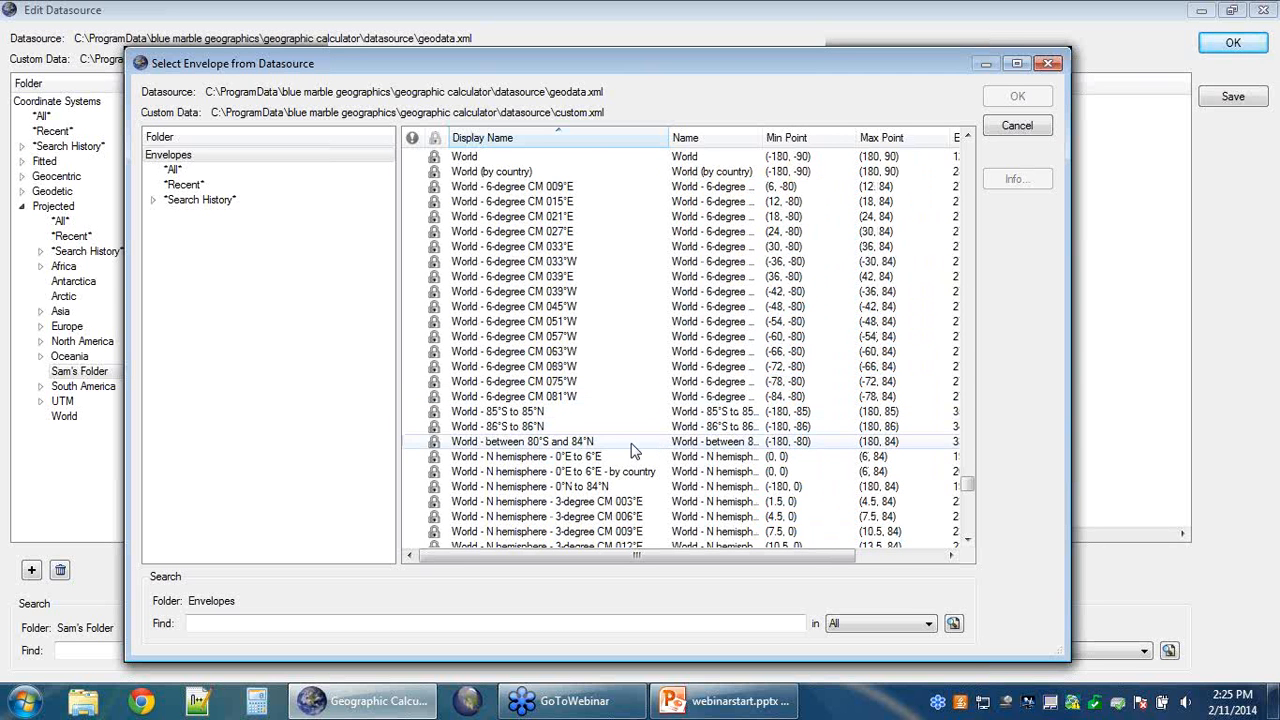
left_click(608, 488)
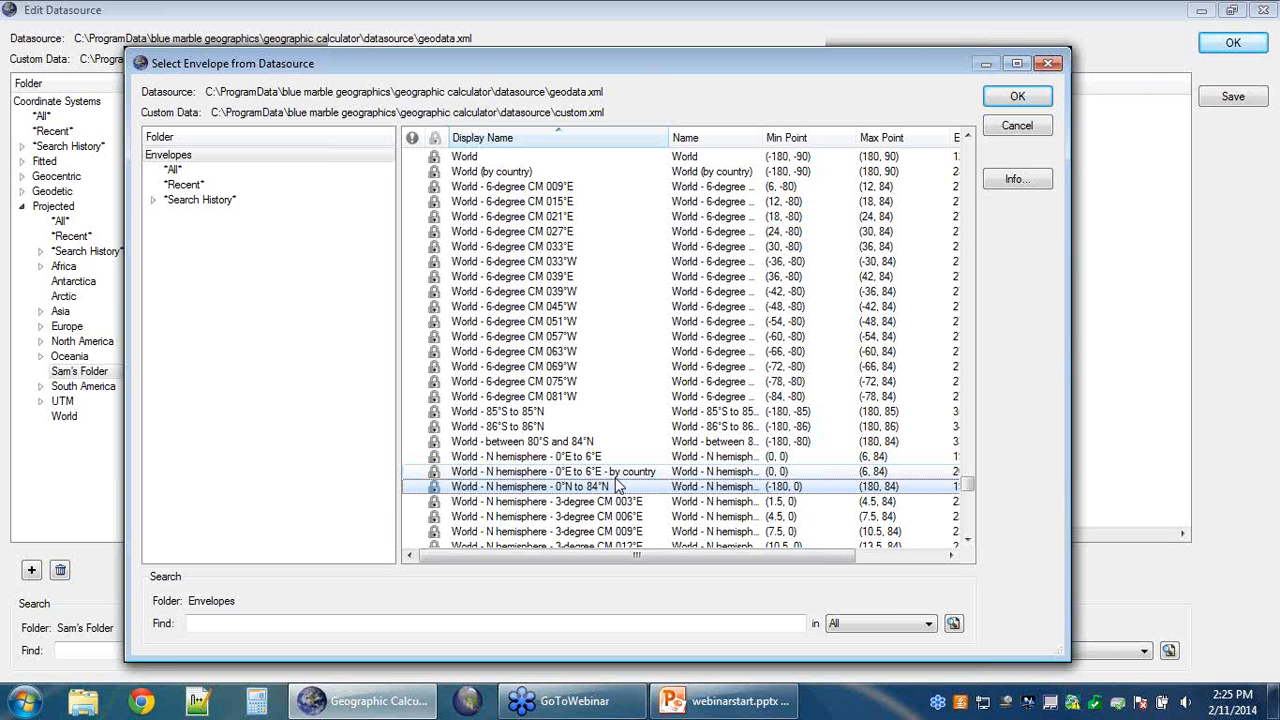
left_click(614, 486)
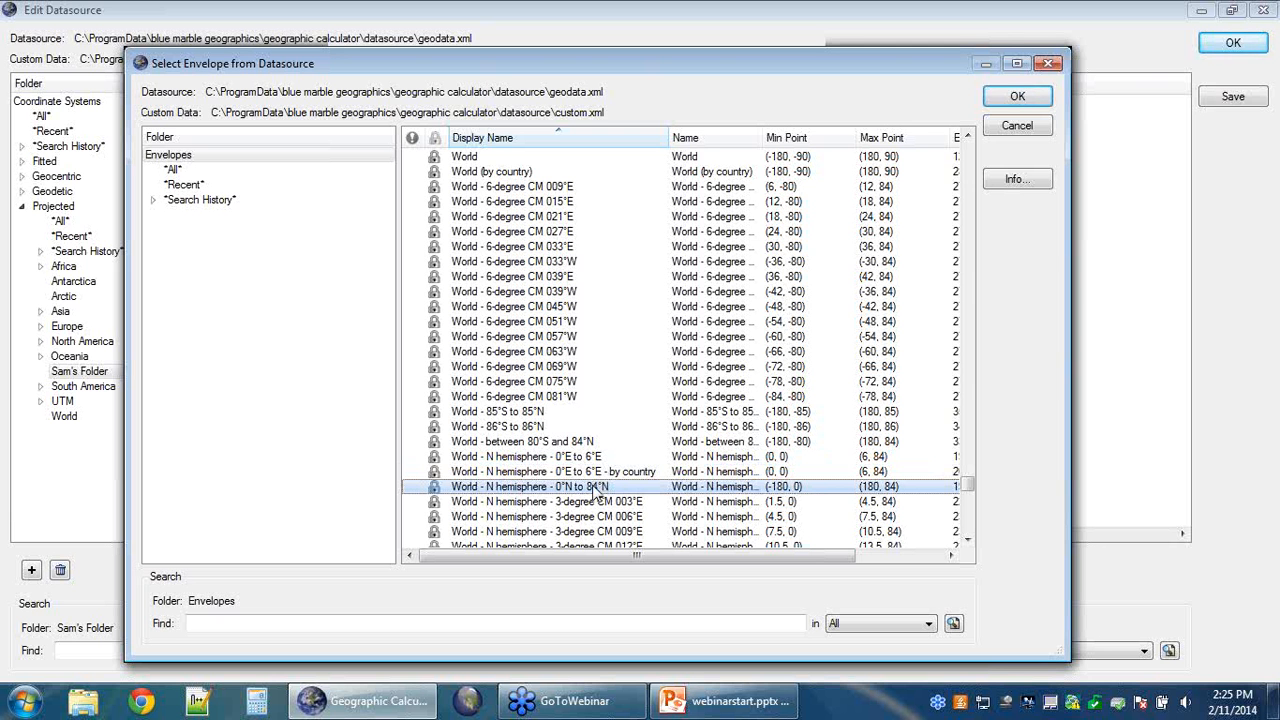
Step: Apply the northern hemisphere envelope and open its Envelope Viewer
left_click(1012, 99)
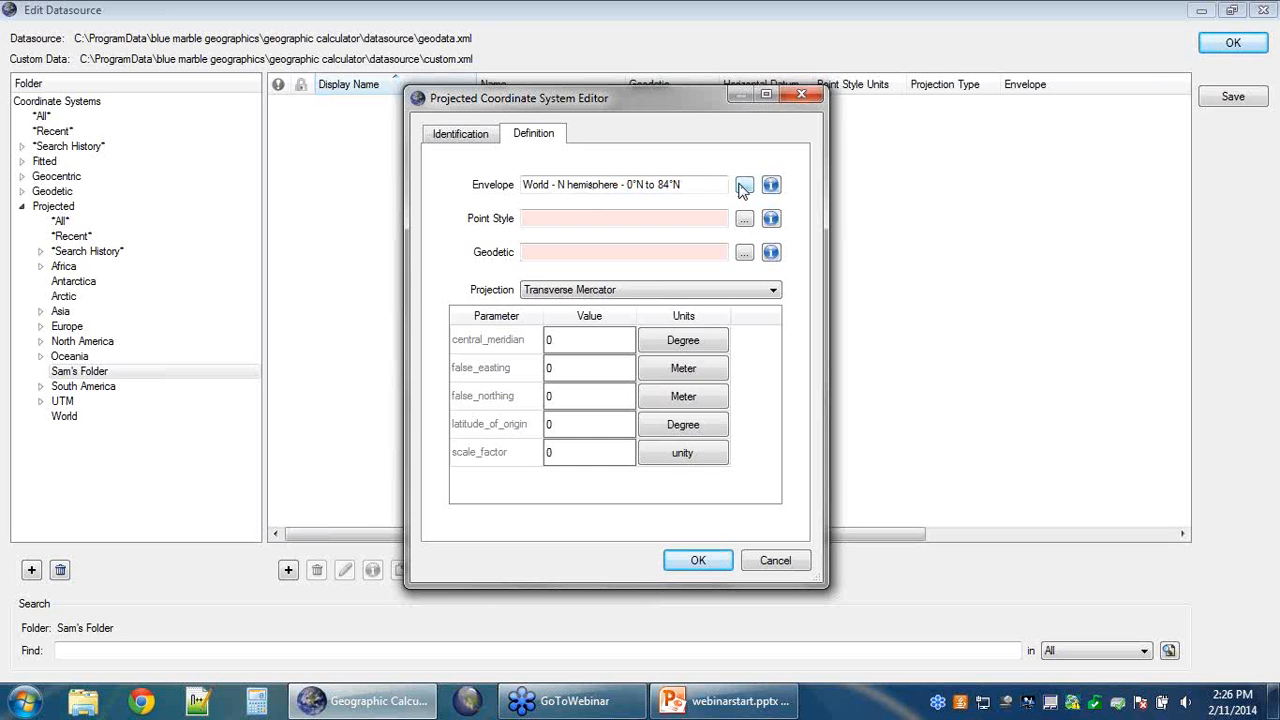
left_click(772, 186)
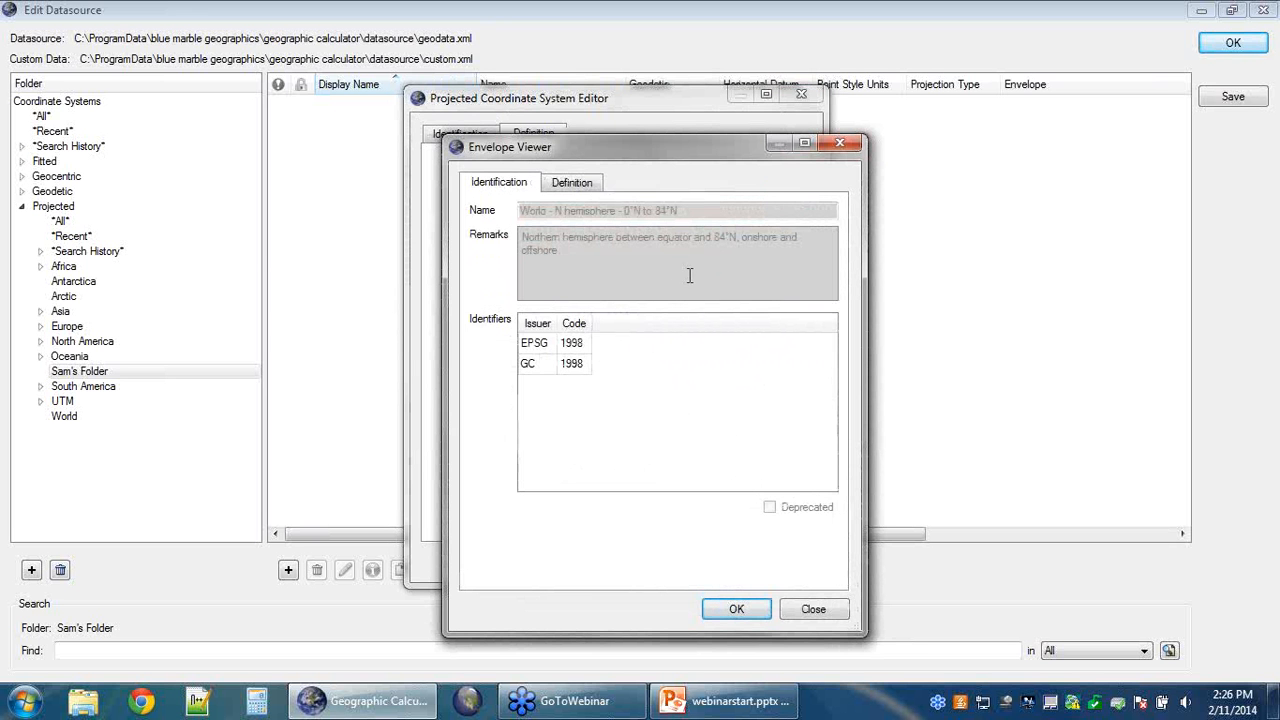
Step: Check the envelope's min/max extents on its Definition tab, then close the viewer
left_click(572, 182)
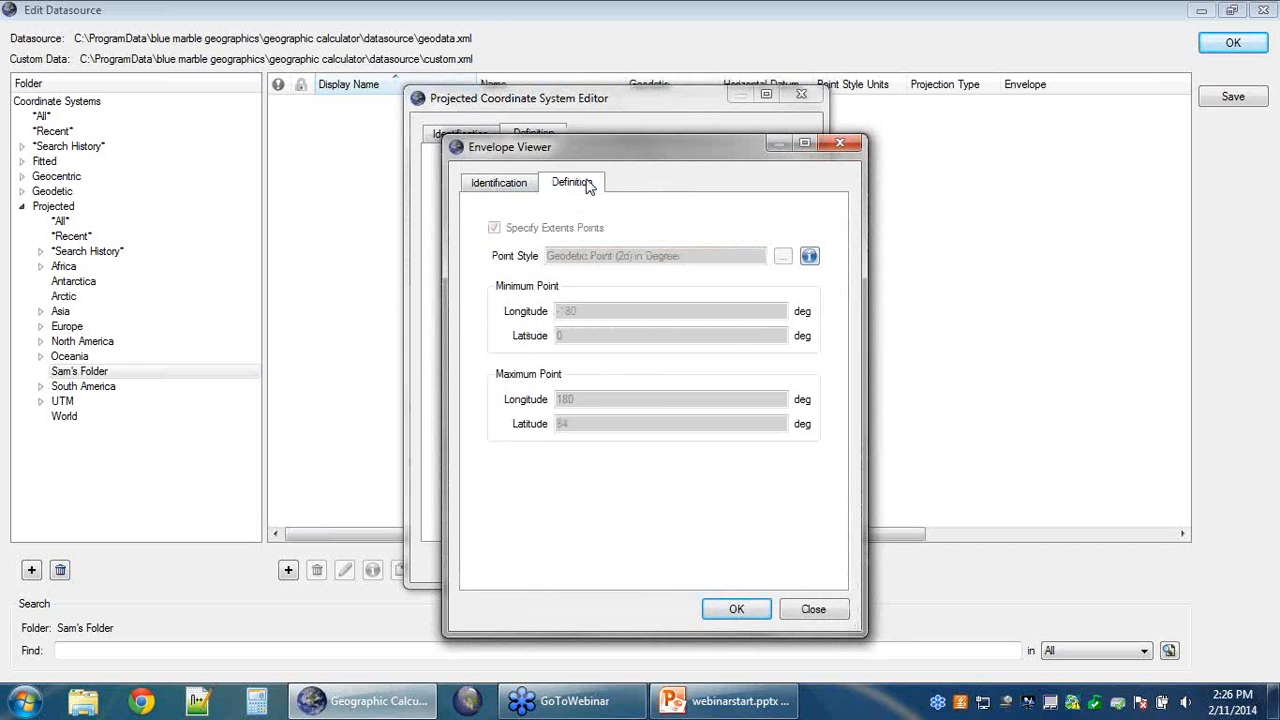
left_click(840, 143)
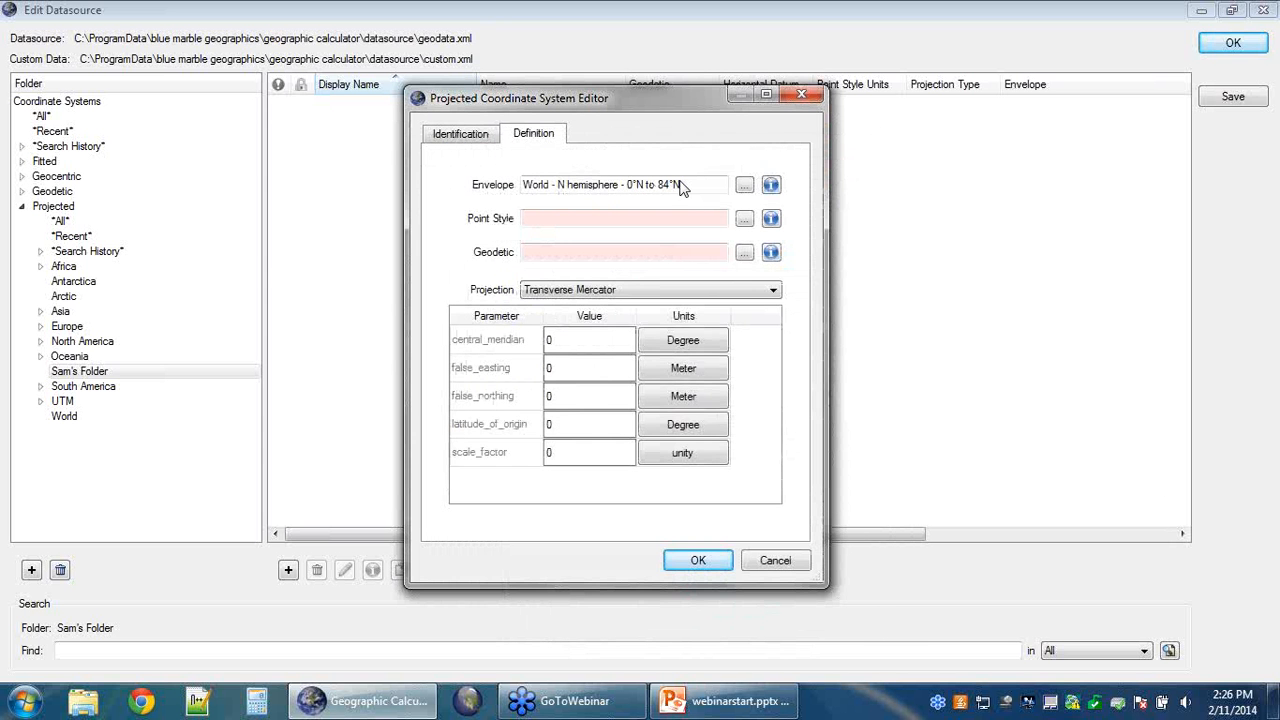
Step: Scroll the projected point style list and select 'Projected Point in Meters'
left_click(745, 219)
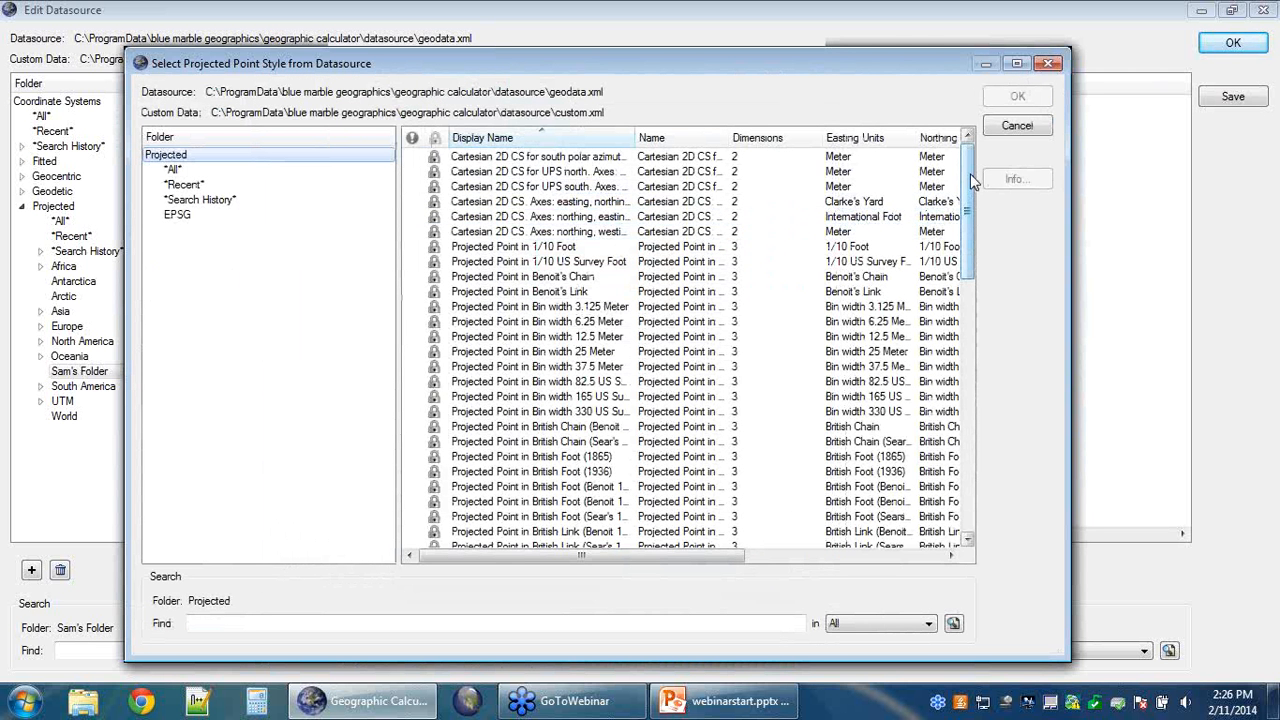
scroll(975, 197, "down", 1)
left_click_drag(973, 190, 991, 209)
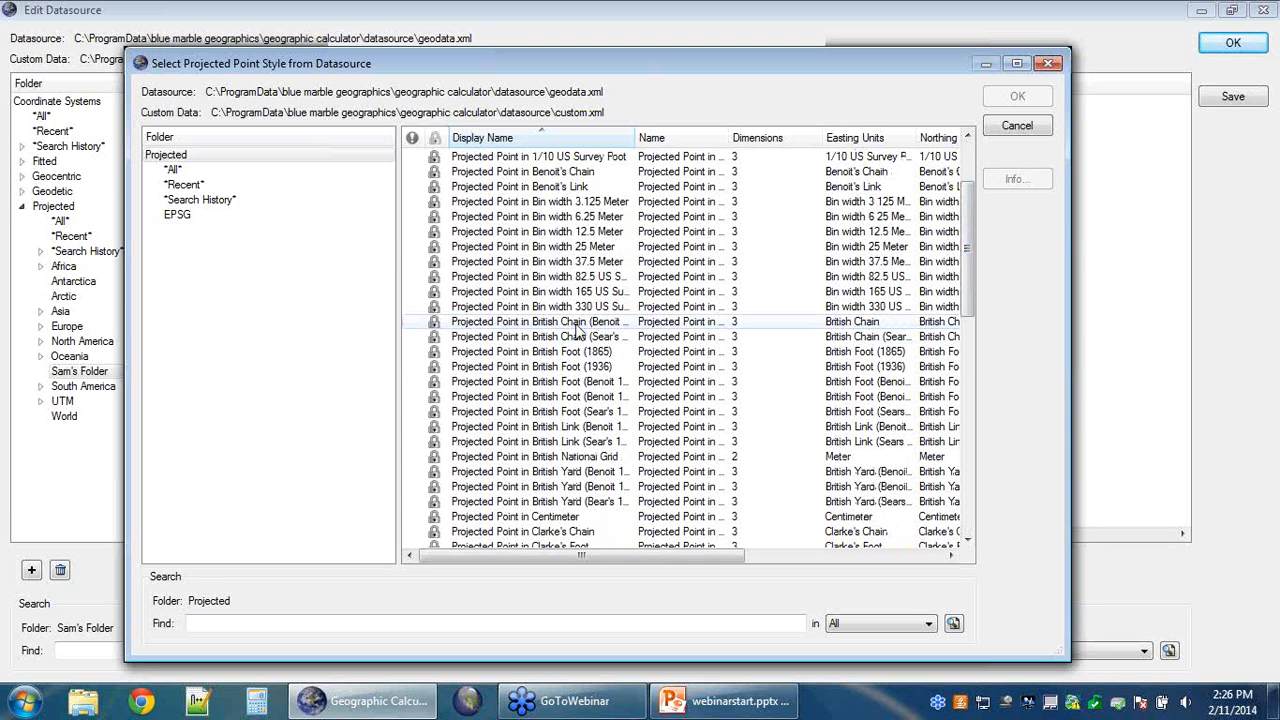
left_click_drag(970, 200, 908, 414)
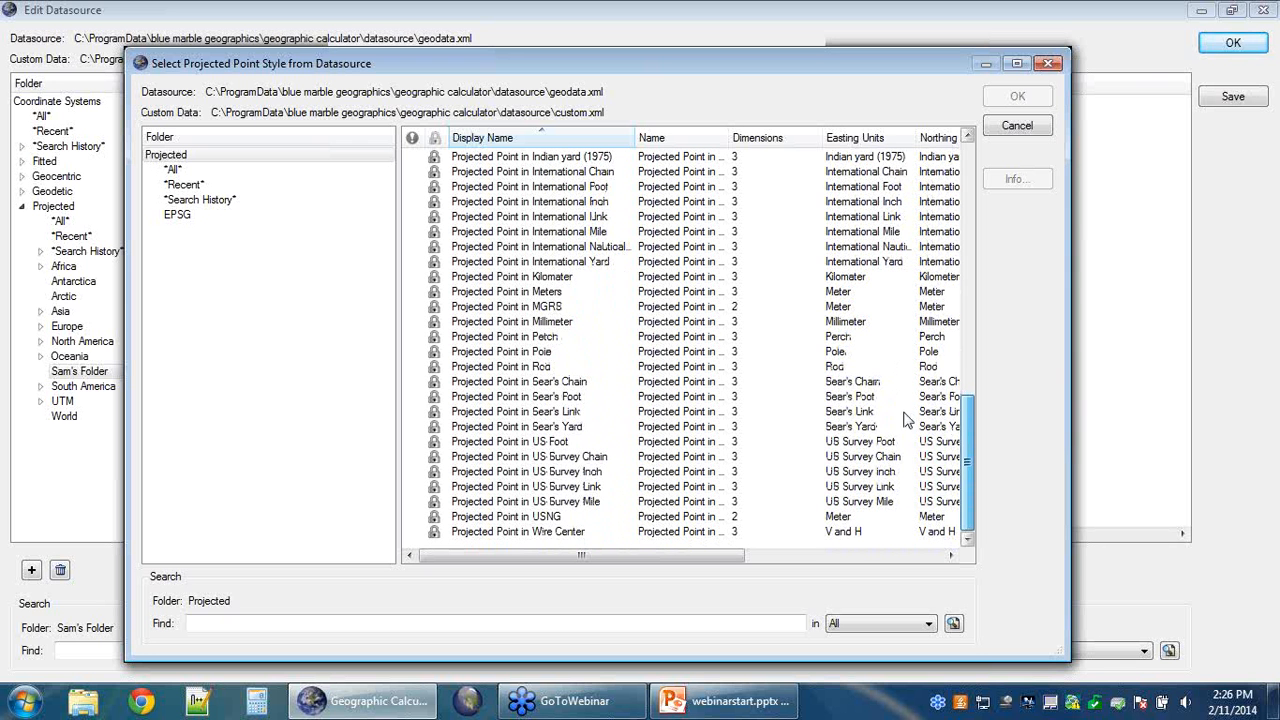
left_click(548, 293)
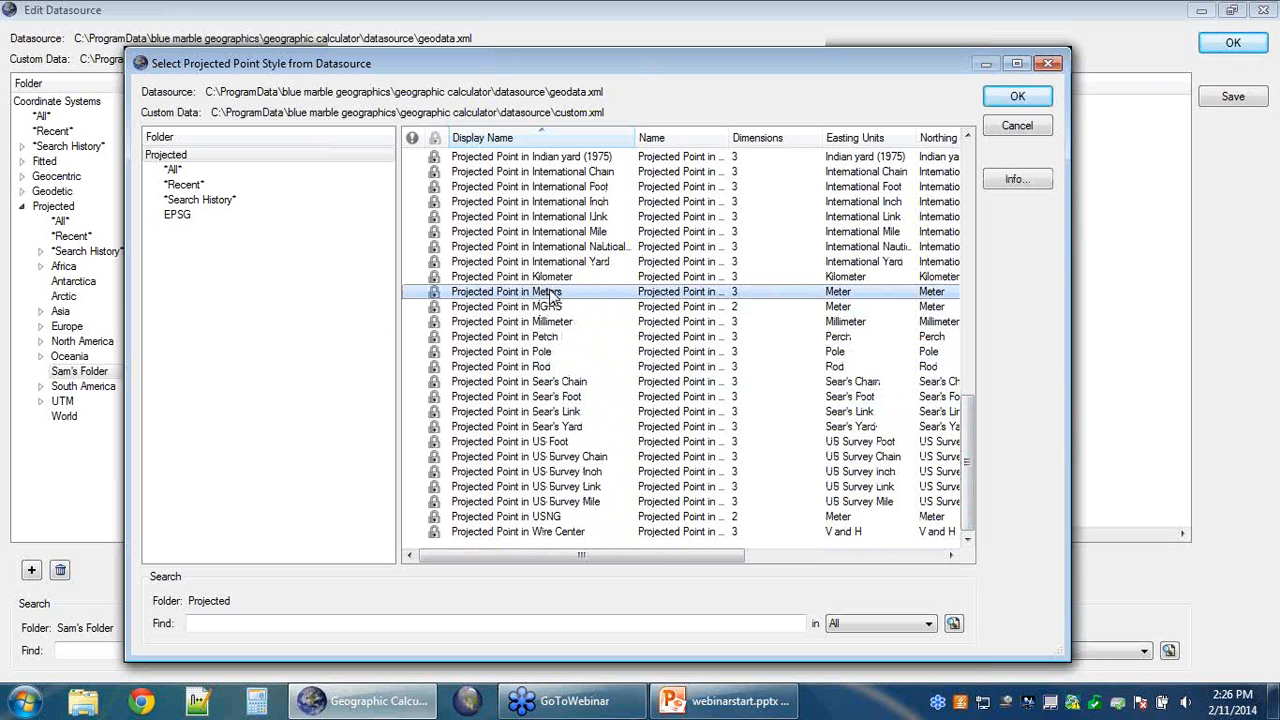
Step: View info for 'Projected Point in Meters': 3D, easting, northing and height in meters
right_click(552, 292)
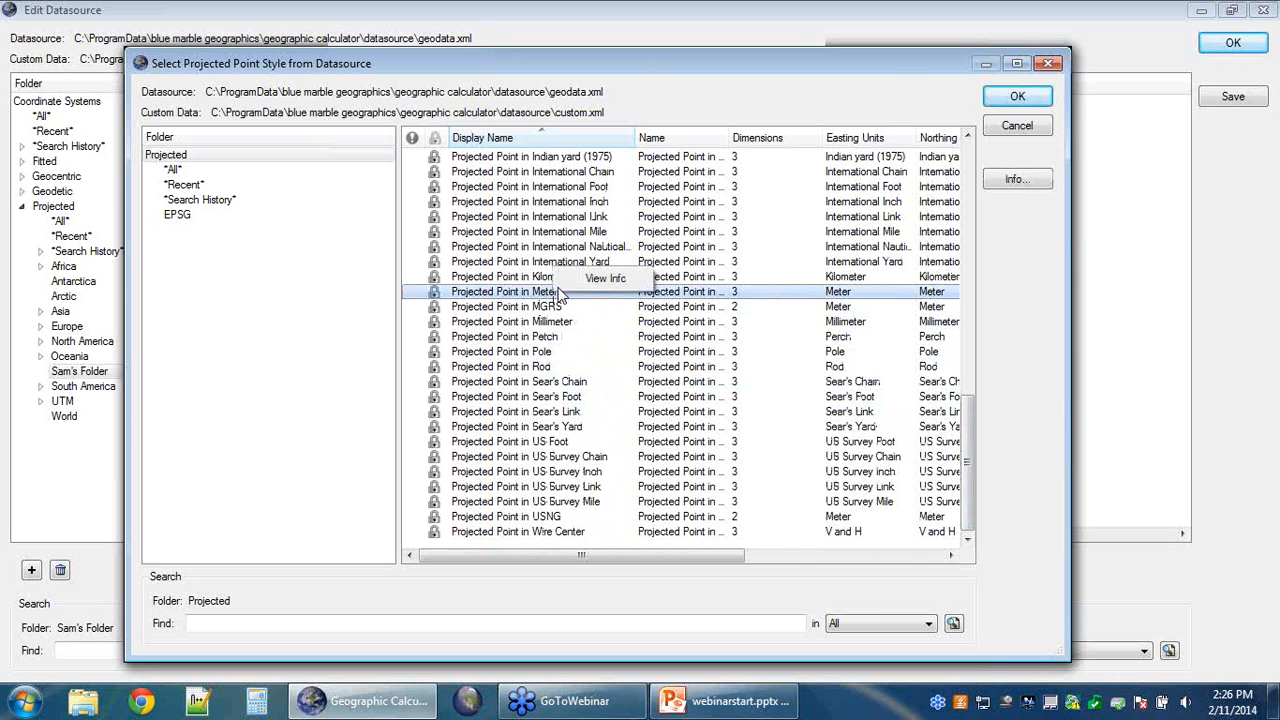
left_click(592, 282)
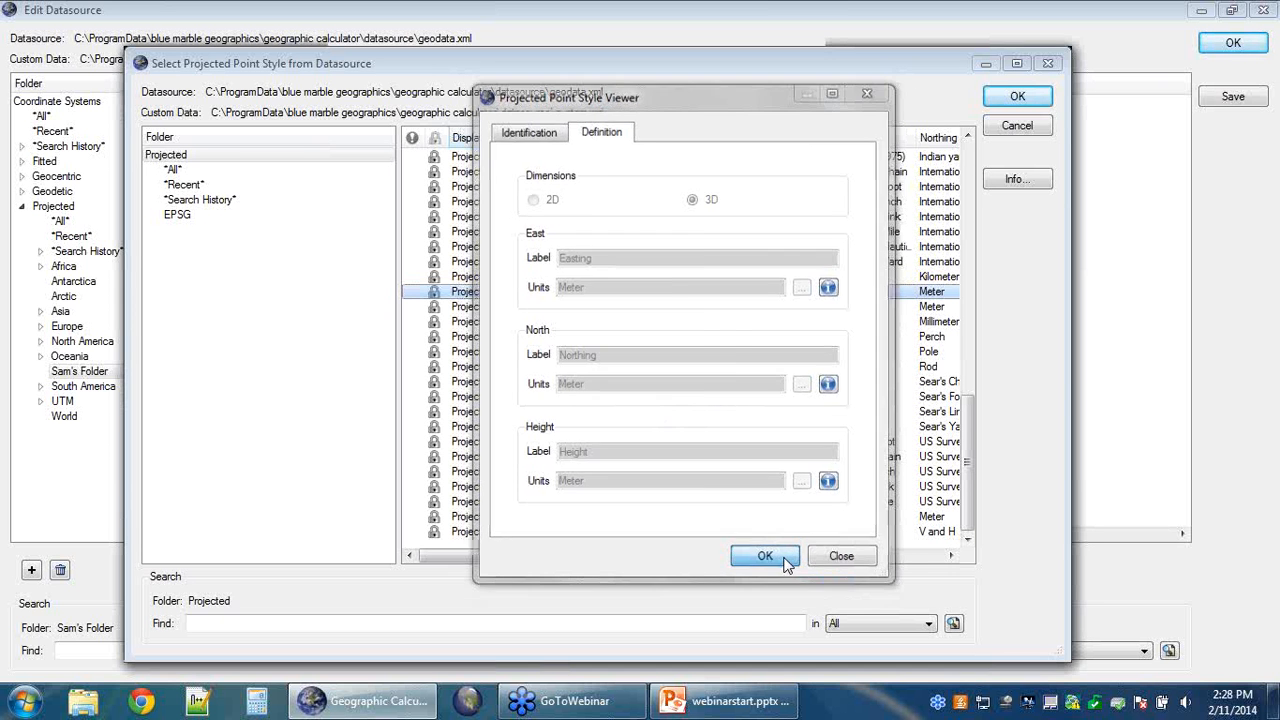
Step: Apply 'Projected Point in Meters' as point style and open the geodetic system picker
left_click(785, 563)
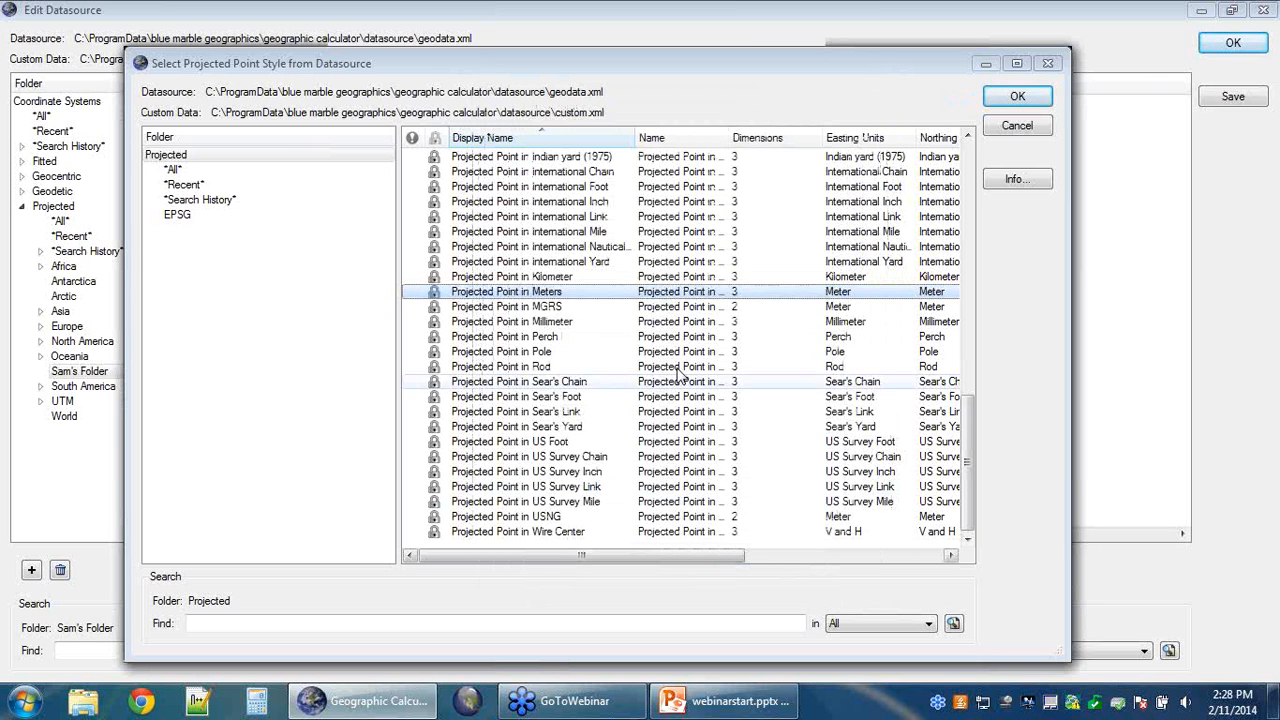
double_click(519, 297)
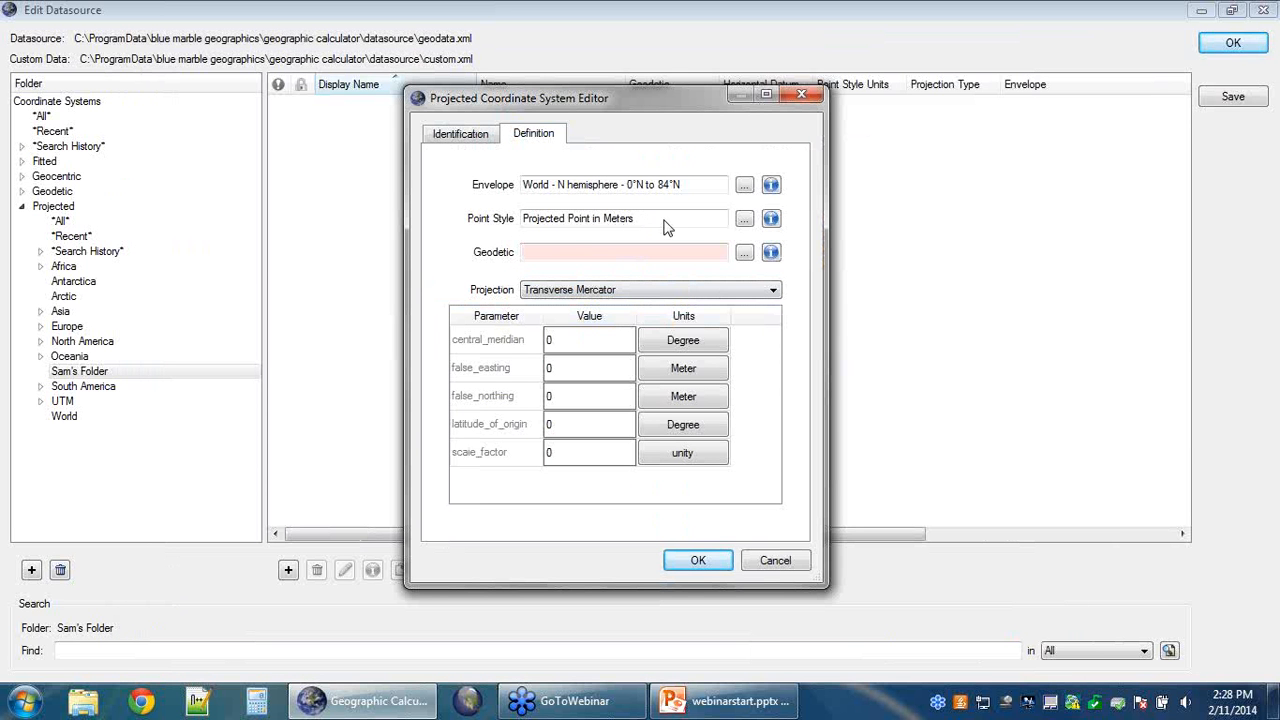
left_click(745, 254)
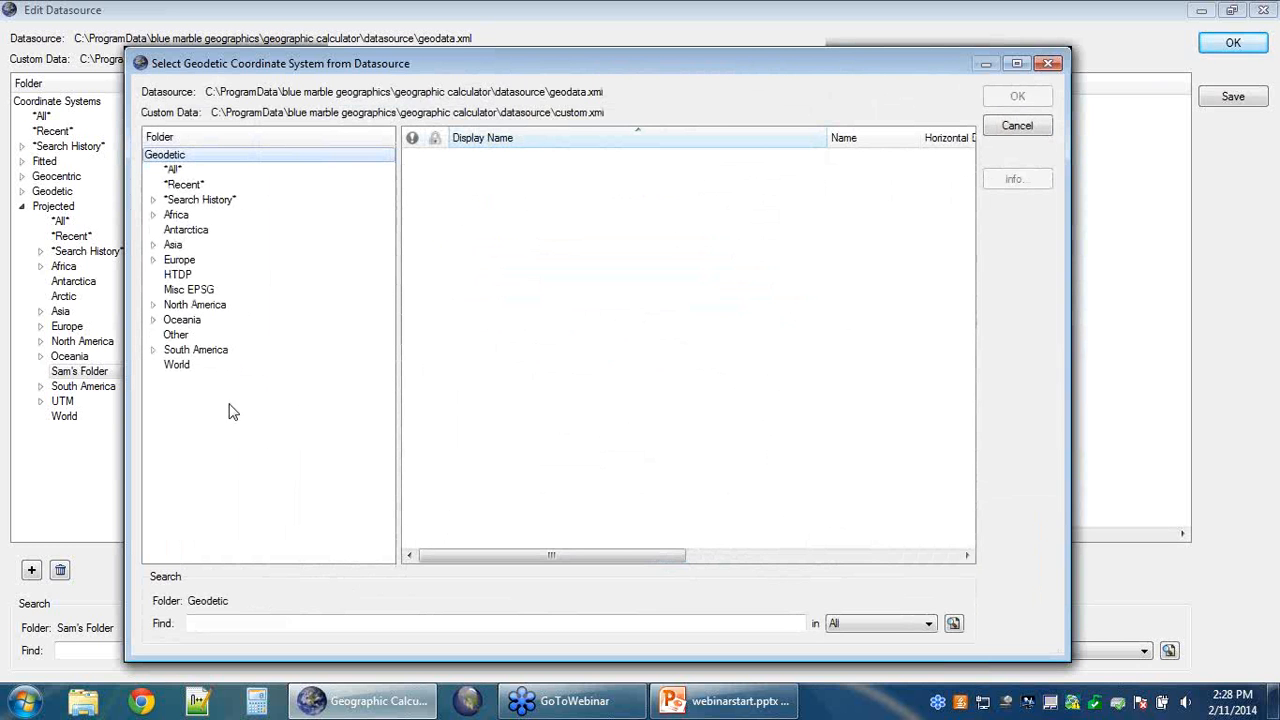
Step: Pick WGS 84 from the World folder as the geodetic system
left_click(176, 365)
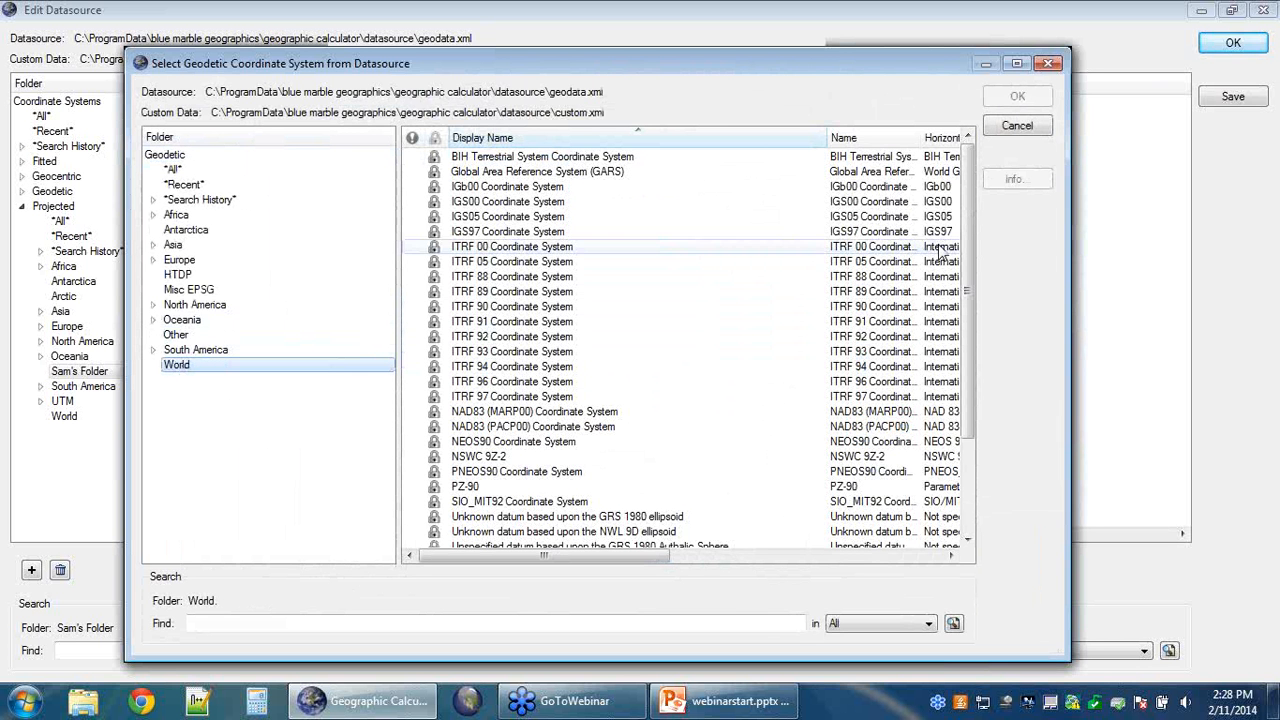
scroll(969, 234, "down", 3)
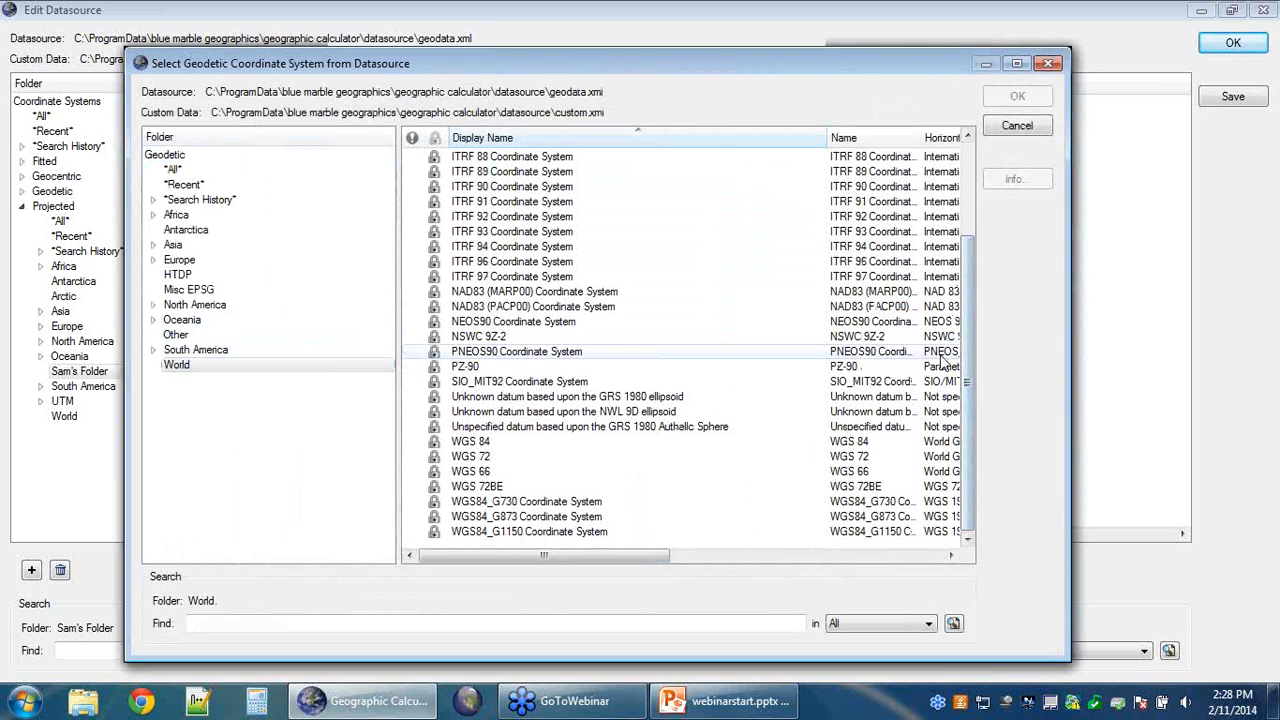
left_click(495, 443)
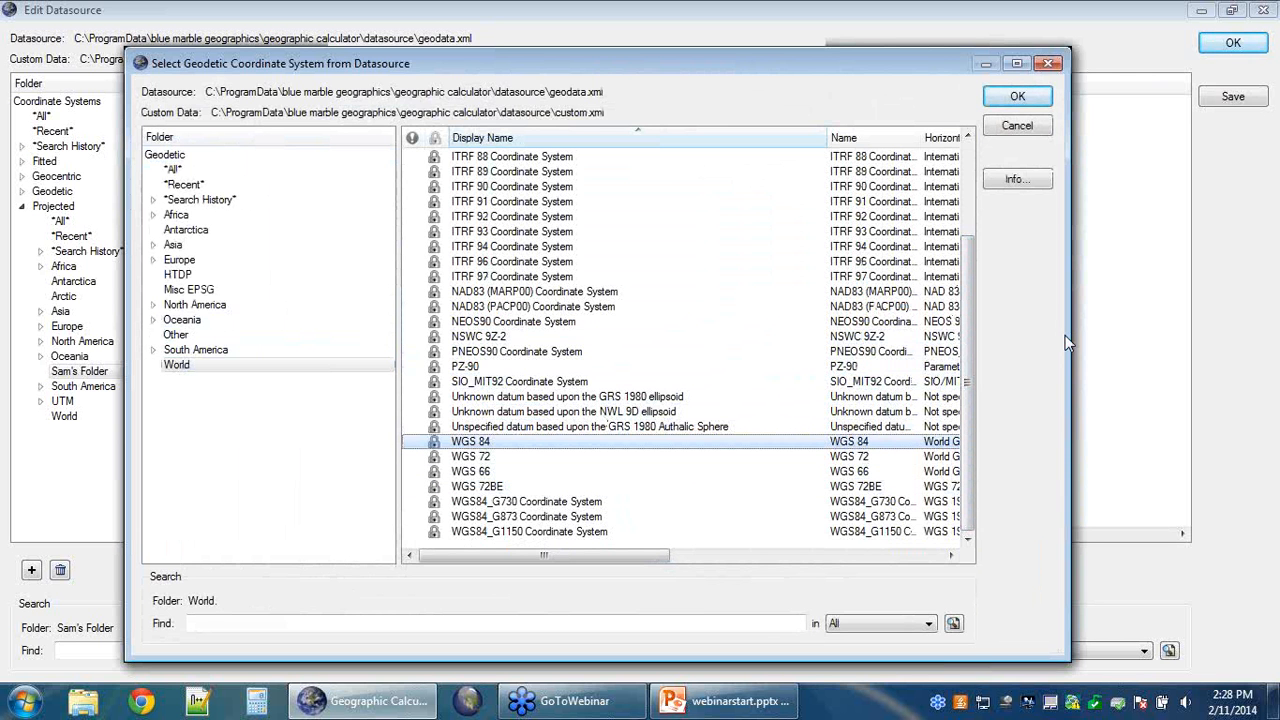
left_click(1038, 96)
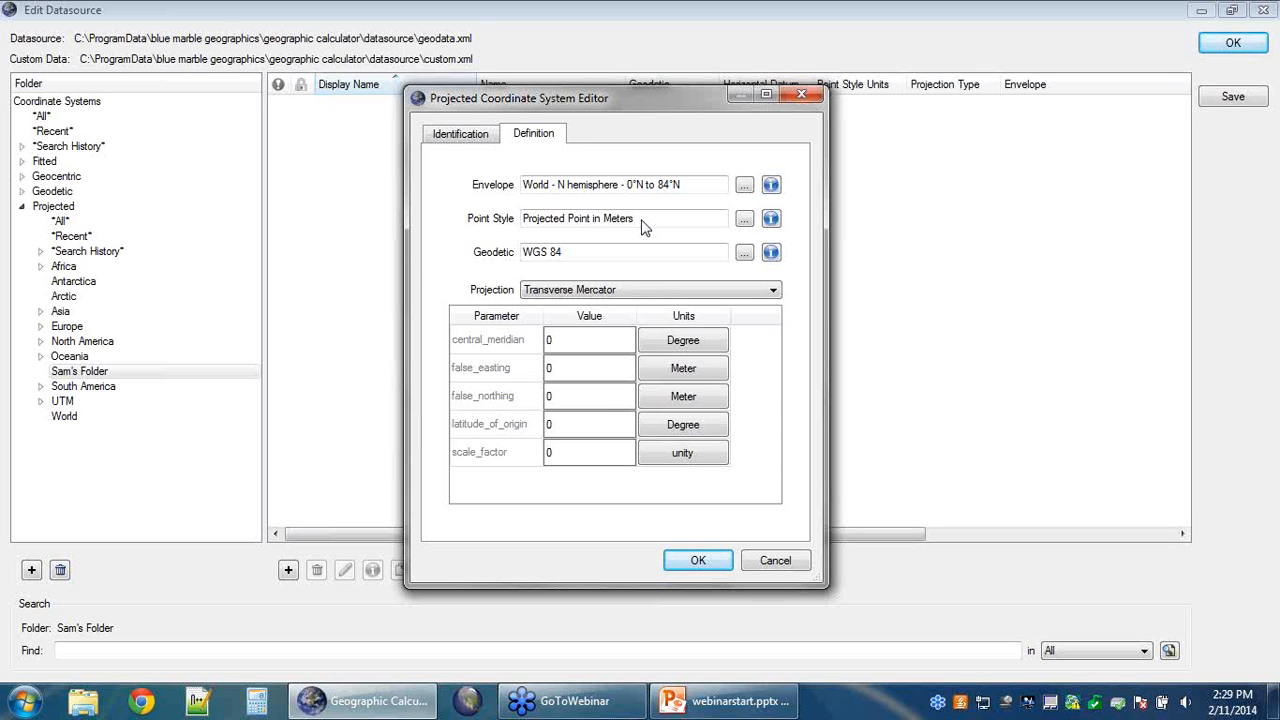
Step: Select Lambert Conformal Conic from the Projection dropdown in place of Transverse Mercator
left_click(773, 292)
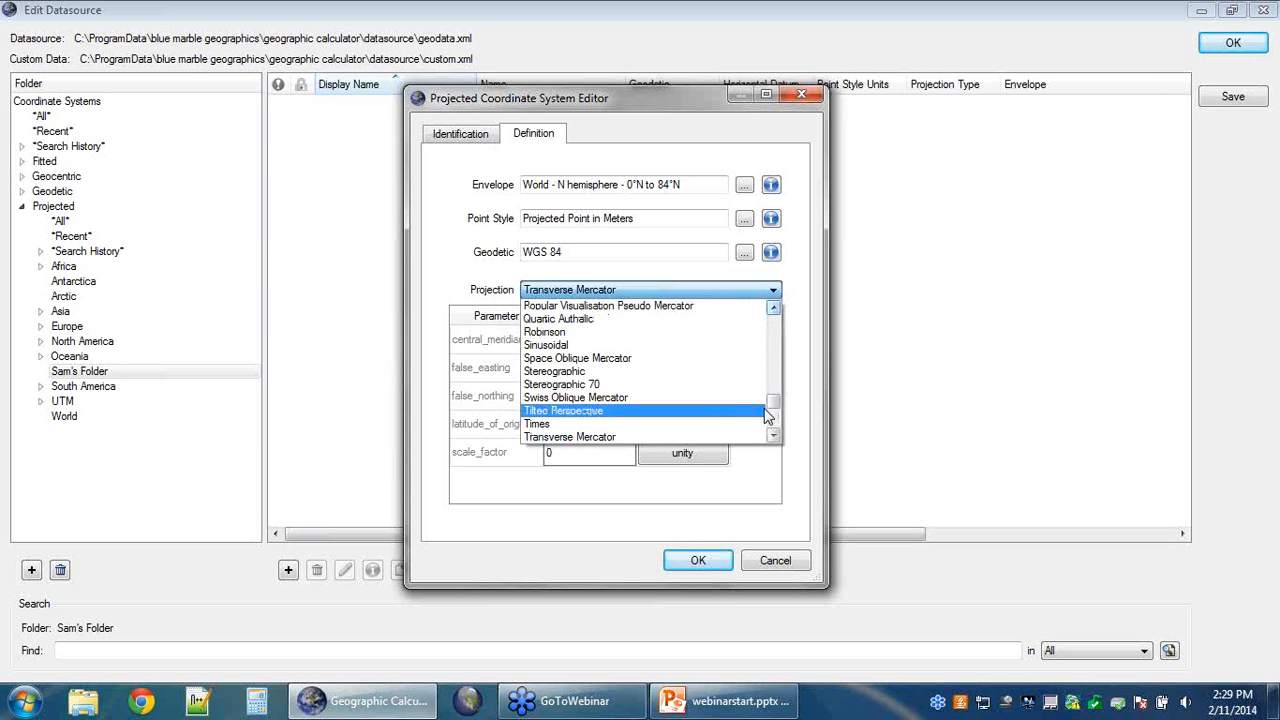
left_click_drag(778, 416, 784, 376)
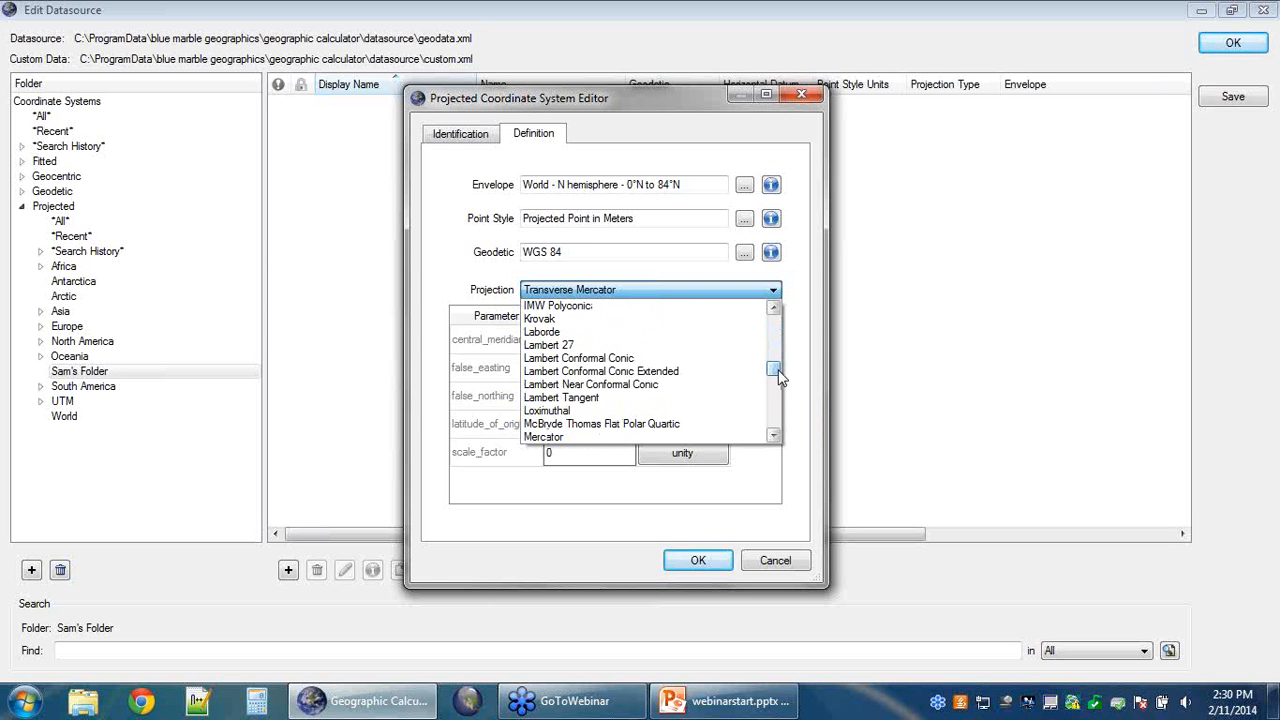
left_click(632, 359)
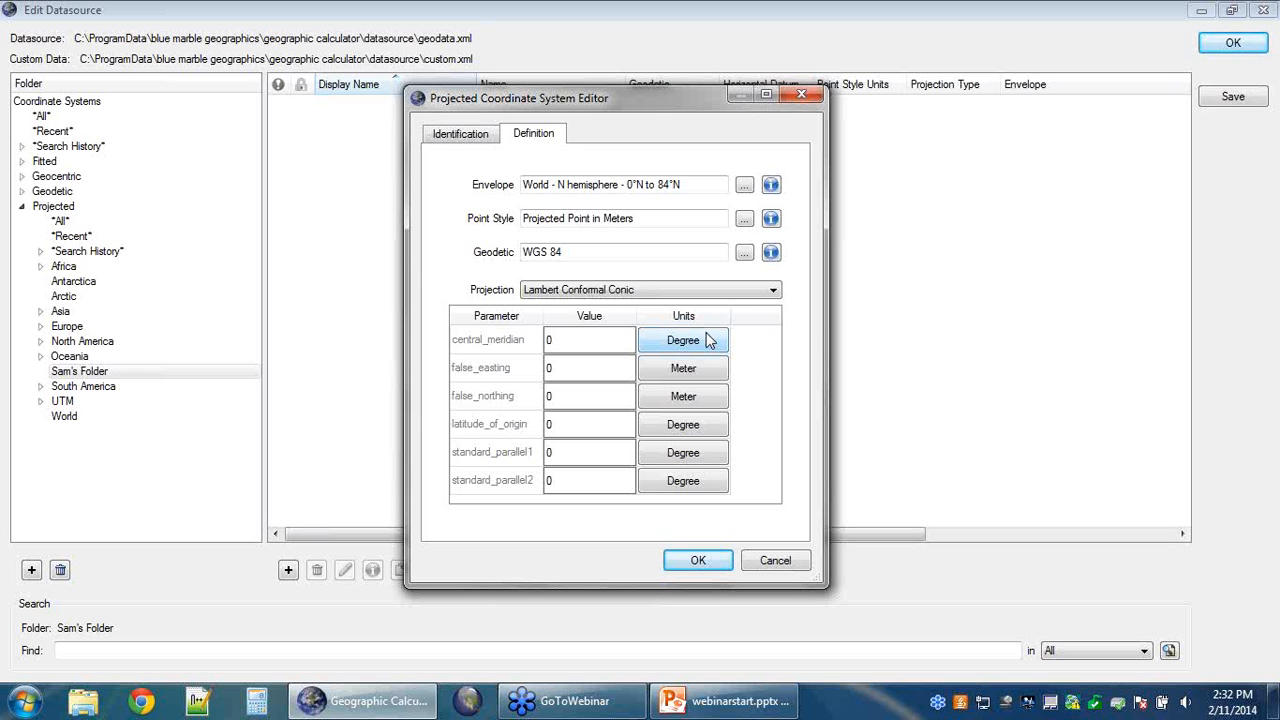
Step: Enter central meridian -45, false easting 5000000 and false northing 6000000 for Lambert Conformal Conic
double_click(552, 340)
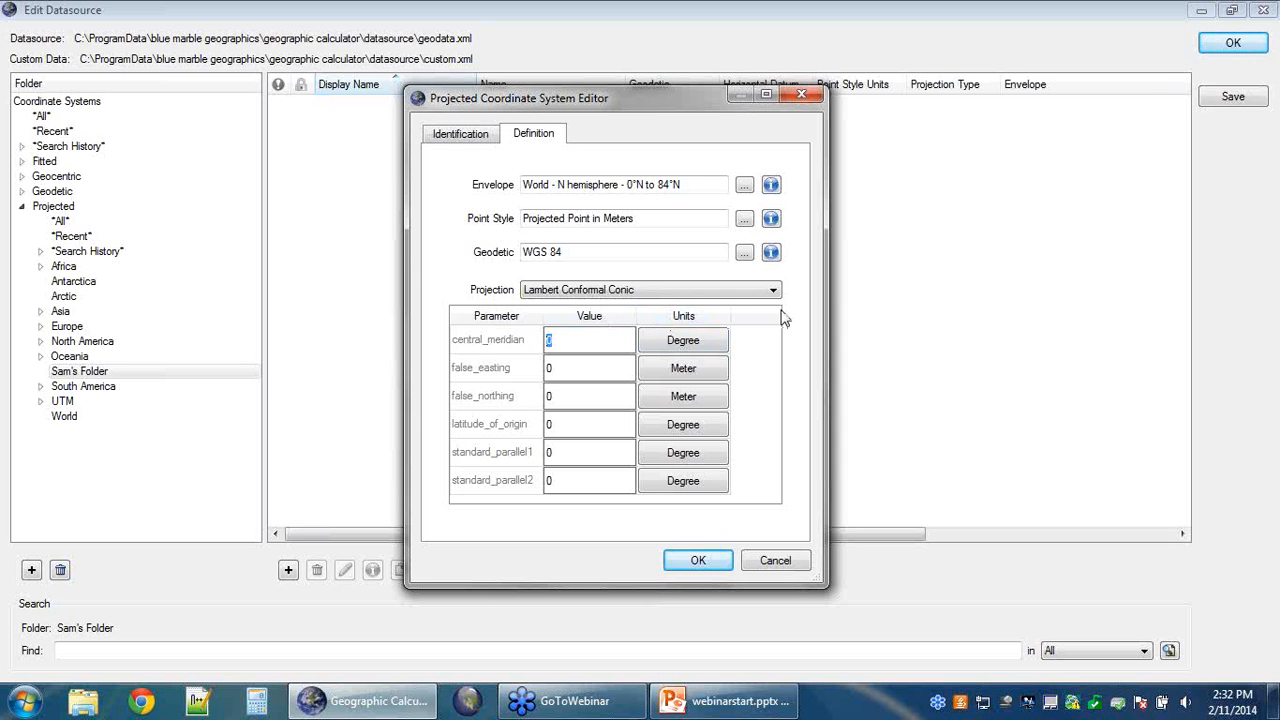
type("-45")
left_click(560, 368)
type("500000")
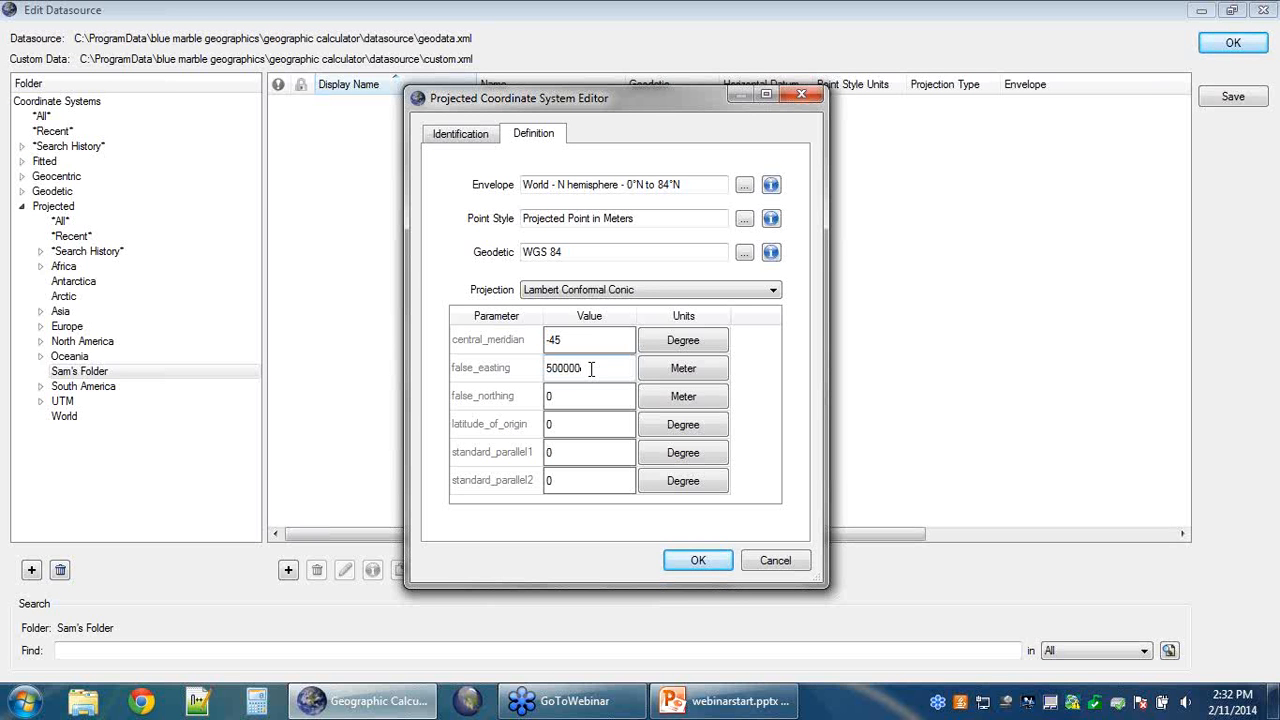
type("0")
left_click(563, 397)
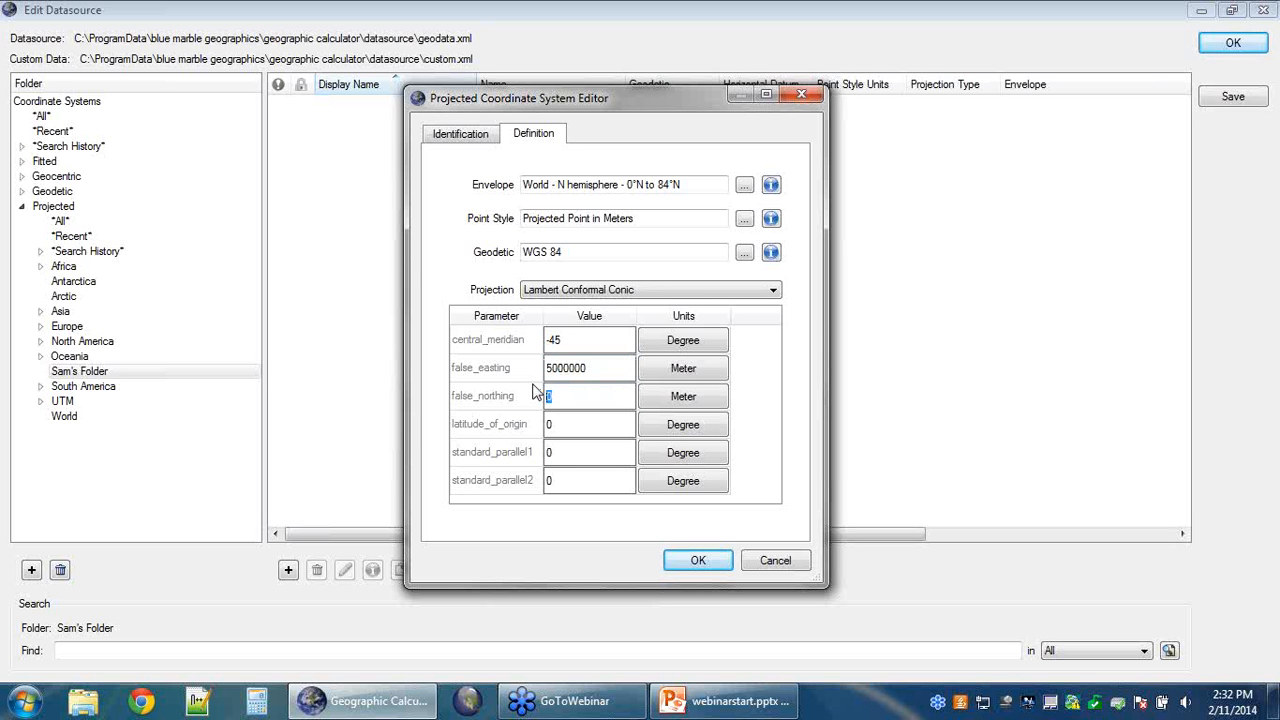
type("6000000")
Step: Enter latitude of origin 30 and standard parallels 15 and 45, then review the Projection list
double_click(553, 423)
type("30")
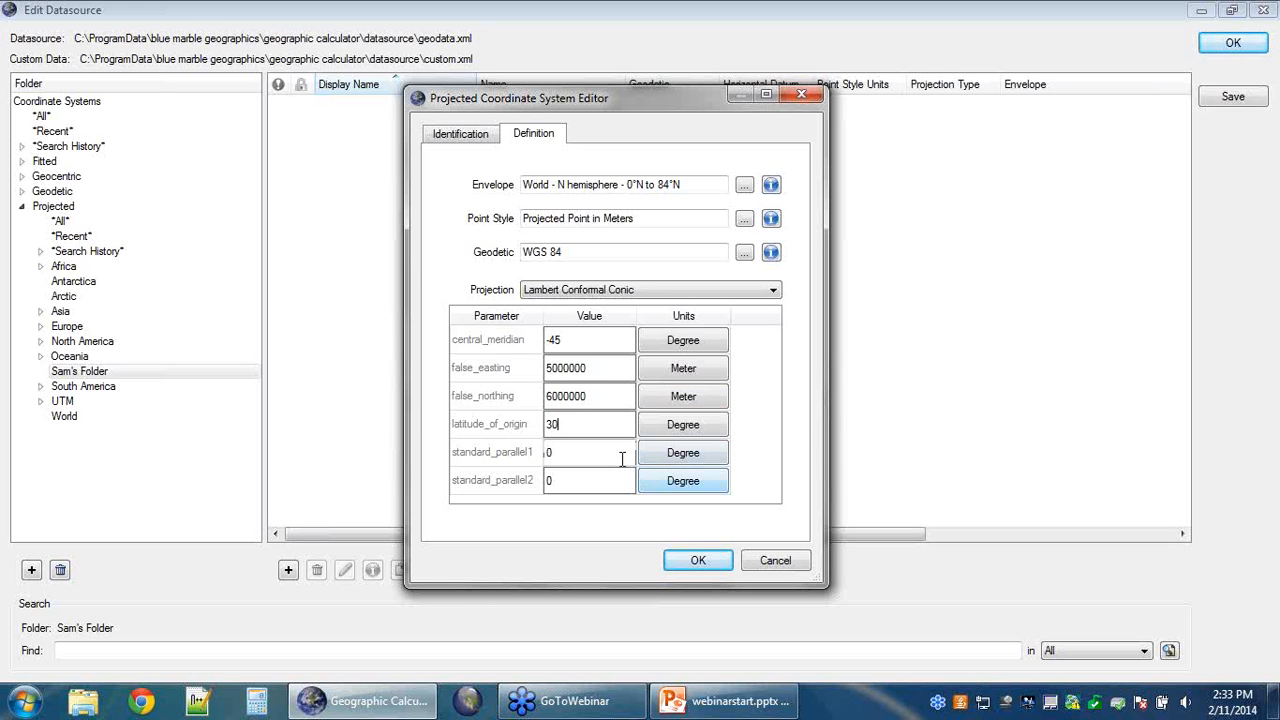
left_click(563, 451)
double_click(561, 451)
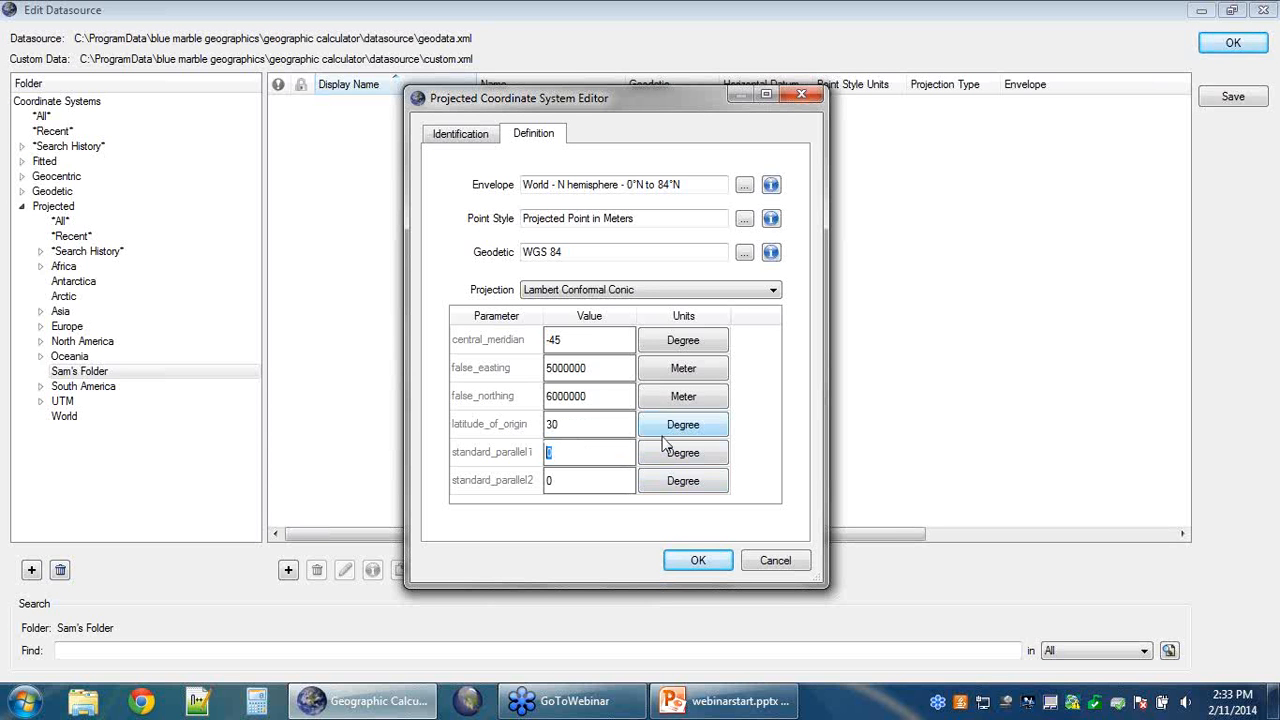
type("15")
double_click(565, 482)
type("45")
left_click(773, 290)
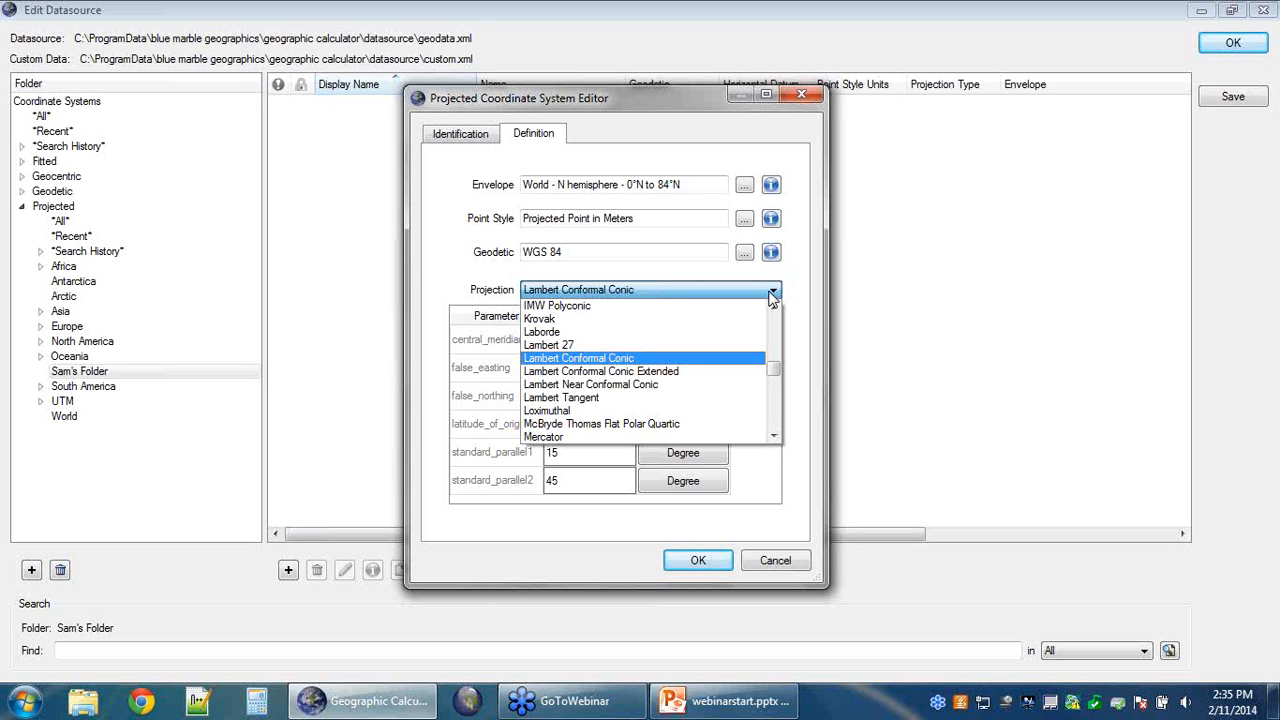
Step: Keep Lambert Conformal Conic and confirm the North Atlantic Map Projection into Sam's Folder
left_click(630, 362)
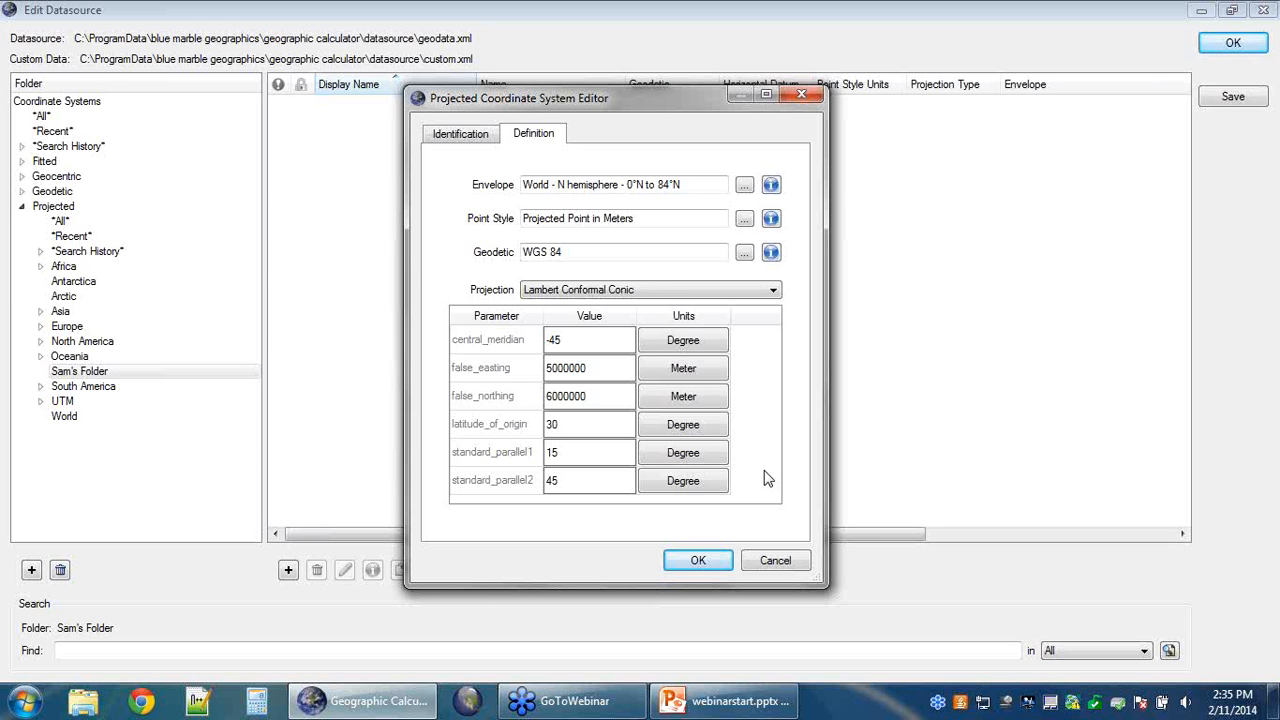
left_click(698, 561)
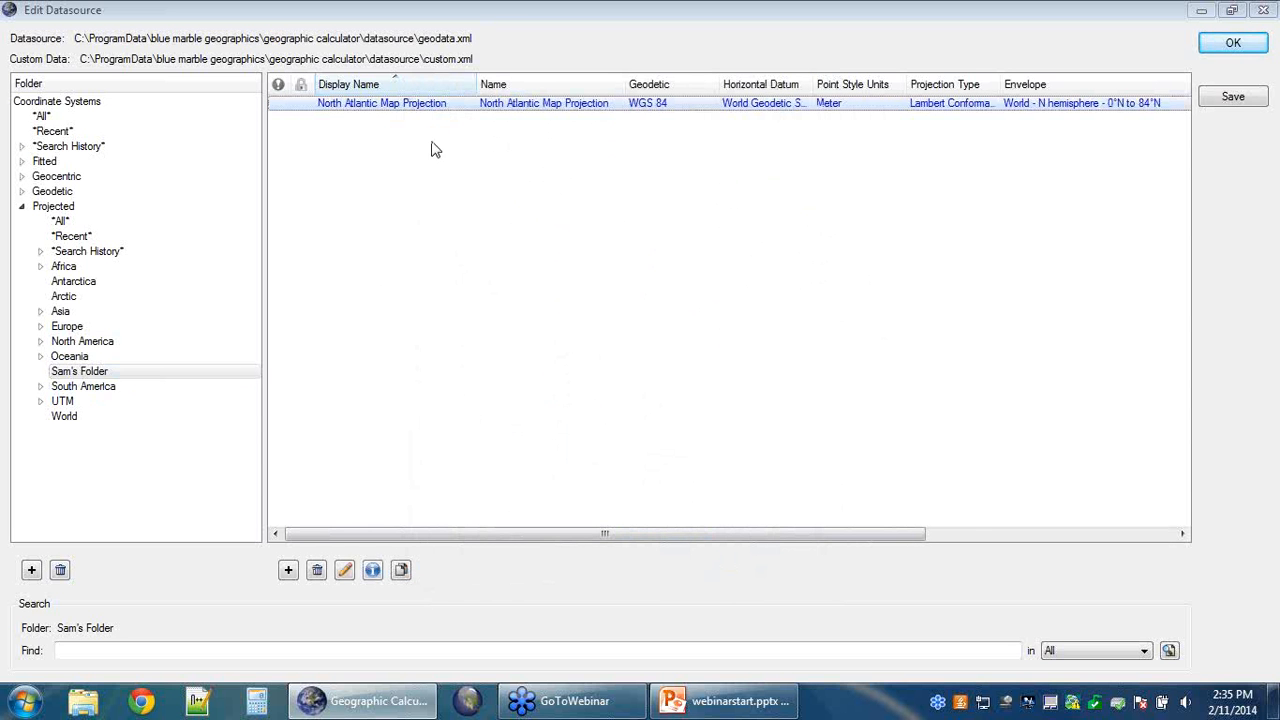
left_click(404, 160)
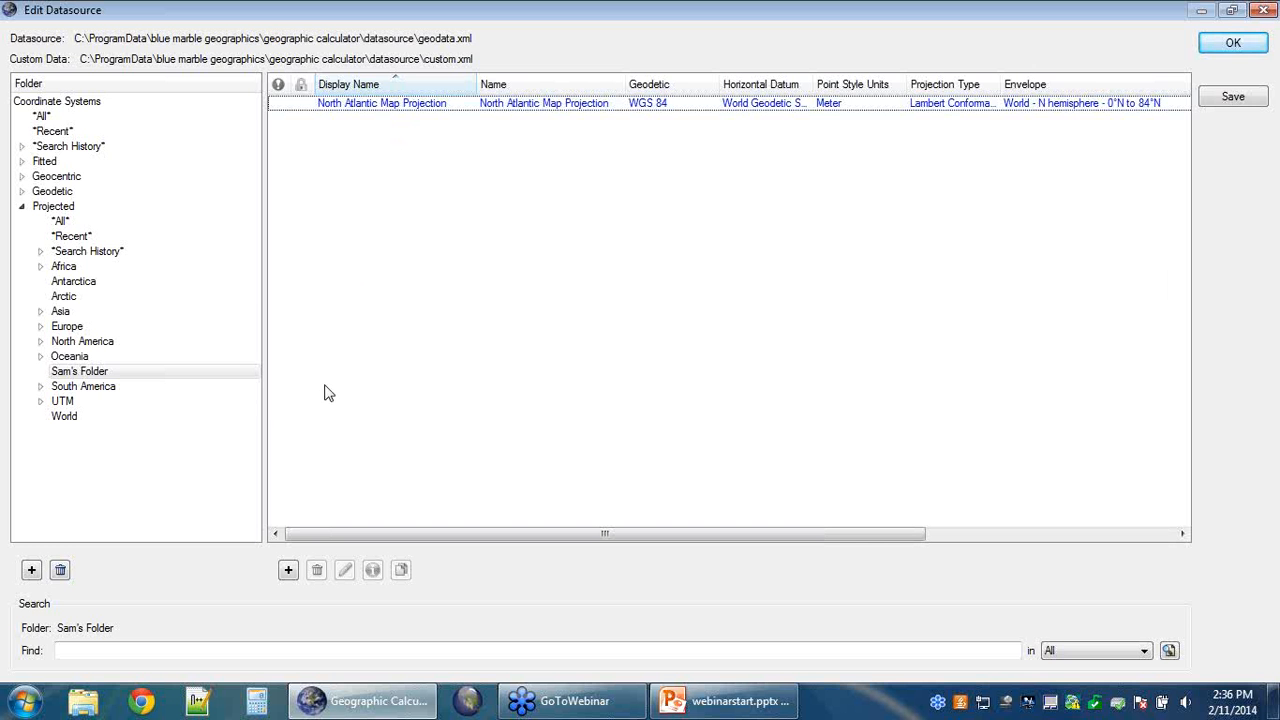
Step: Drag WGS 84 / UTM zone 19N from Projected > UTM > WGS84 into Sam's Folder
left_click(40, 401)
left_click(80, 415)
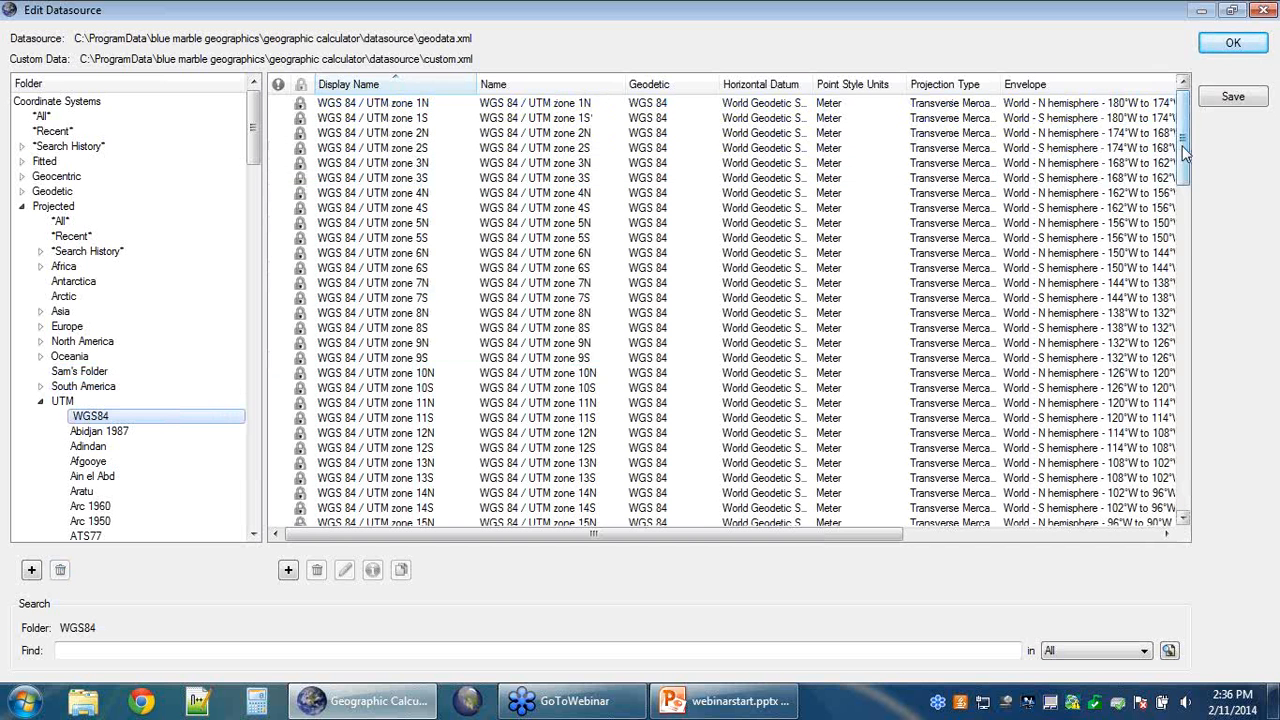
left_click_drag(1180, 145, 1186, 197)
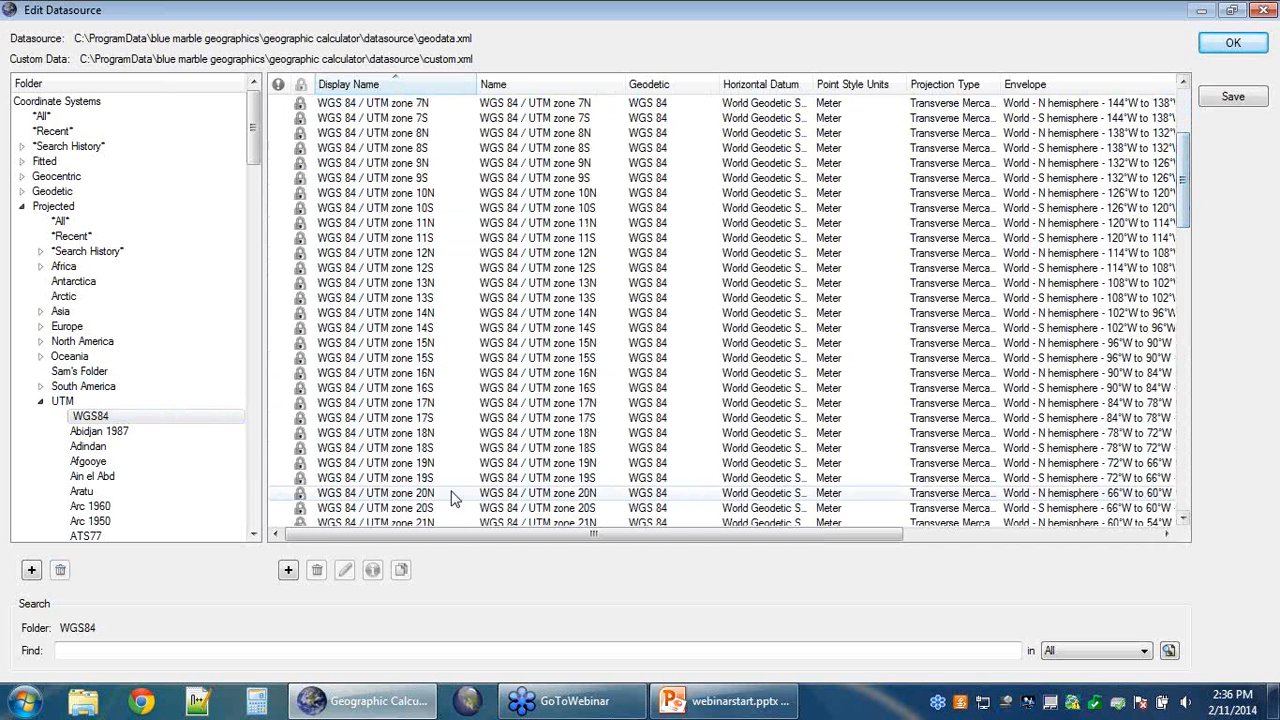
left_click(422, 464)
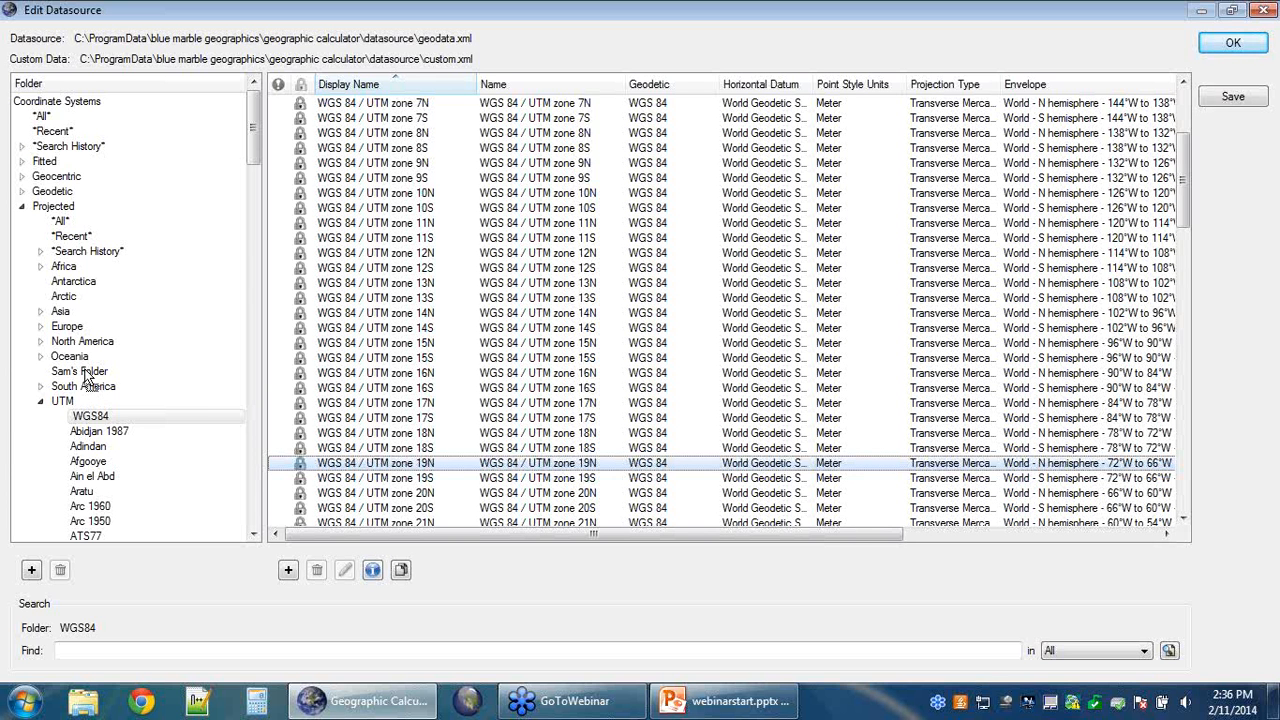
left_click_drag(86, 376, 87, 377)
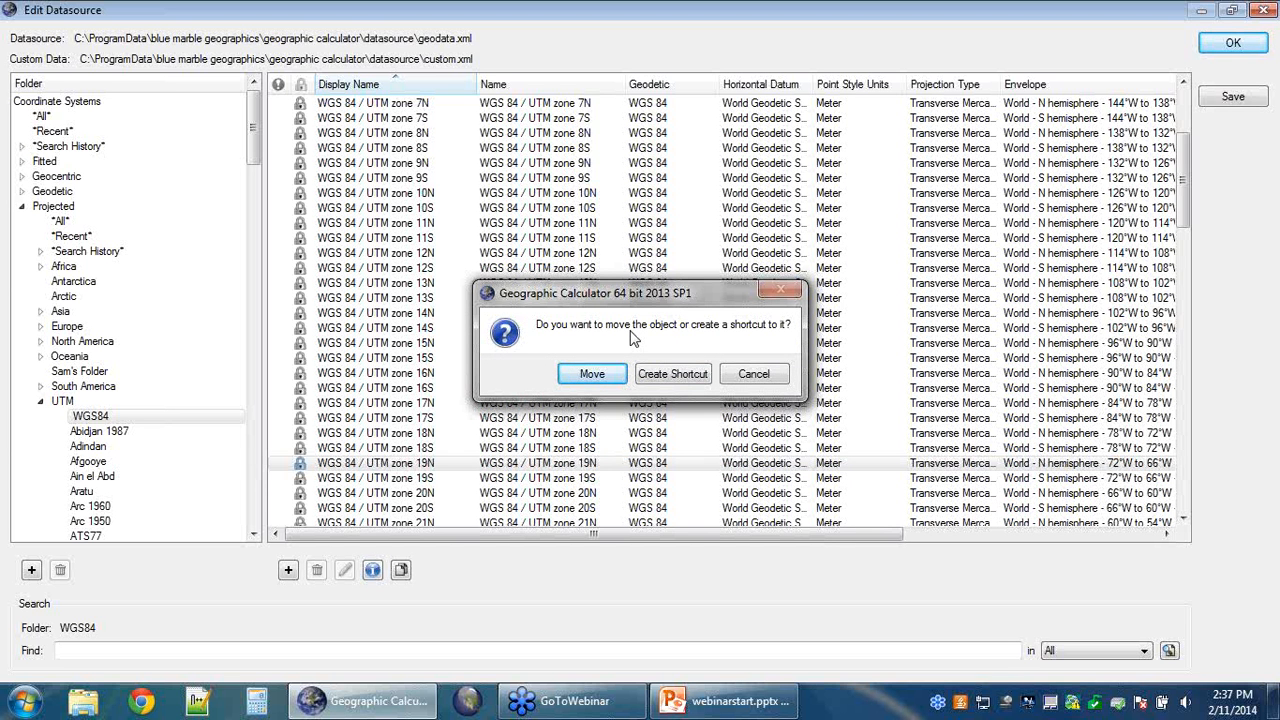
left_click(670, 374)
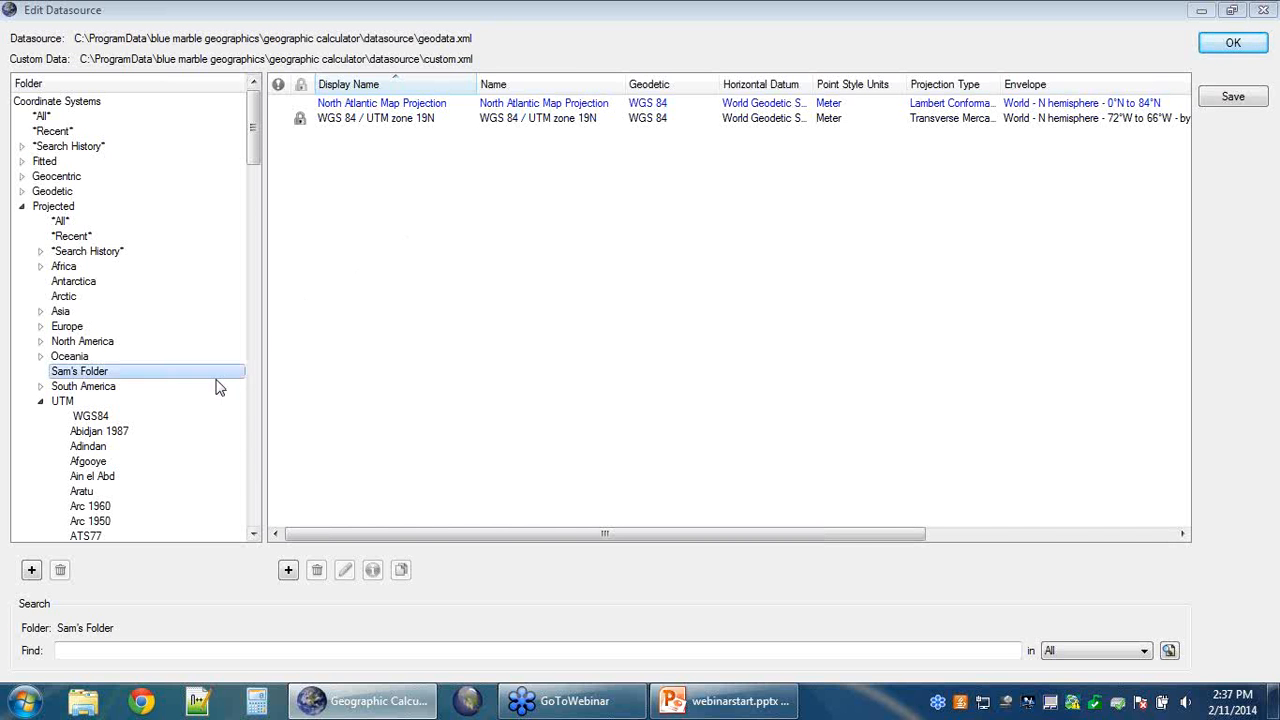
left_click(100, 418)
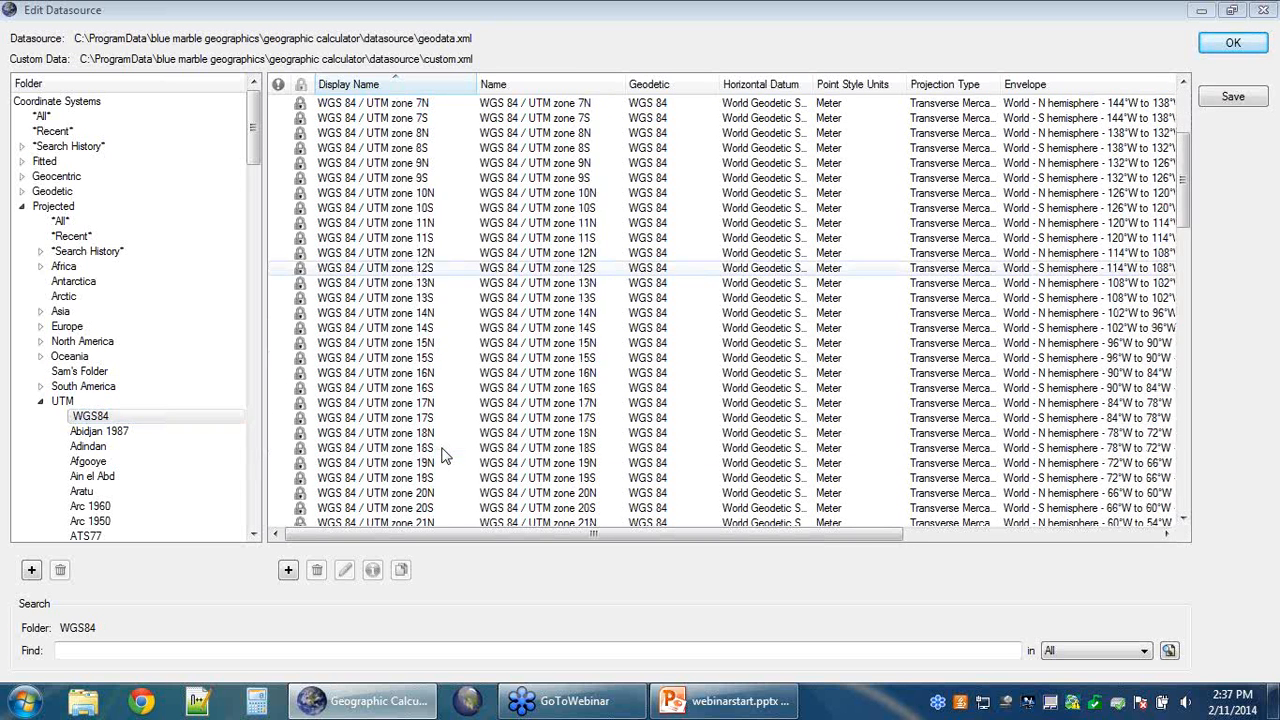
scroll(445, 455, "down", 1)
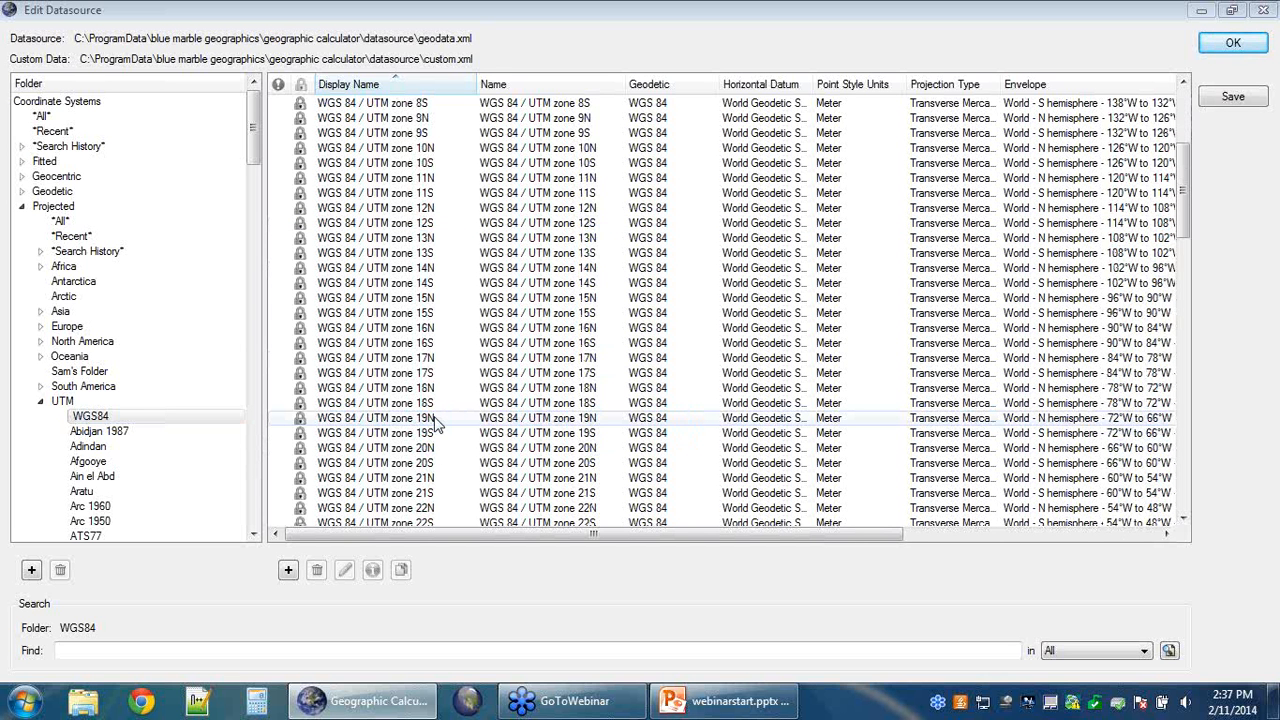
left_click_drag(435, 420, 90, 372)
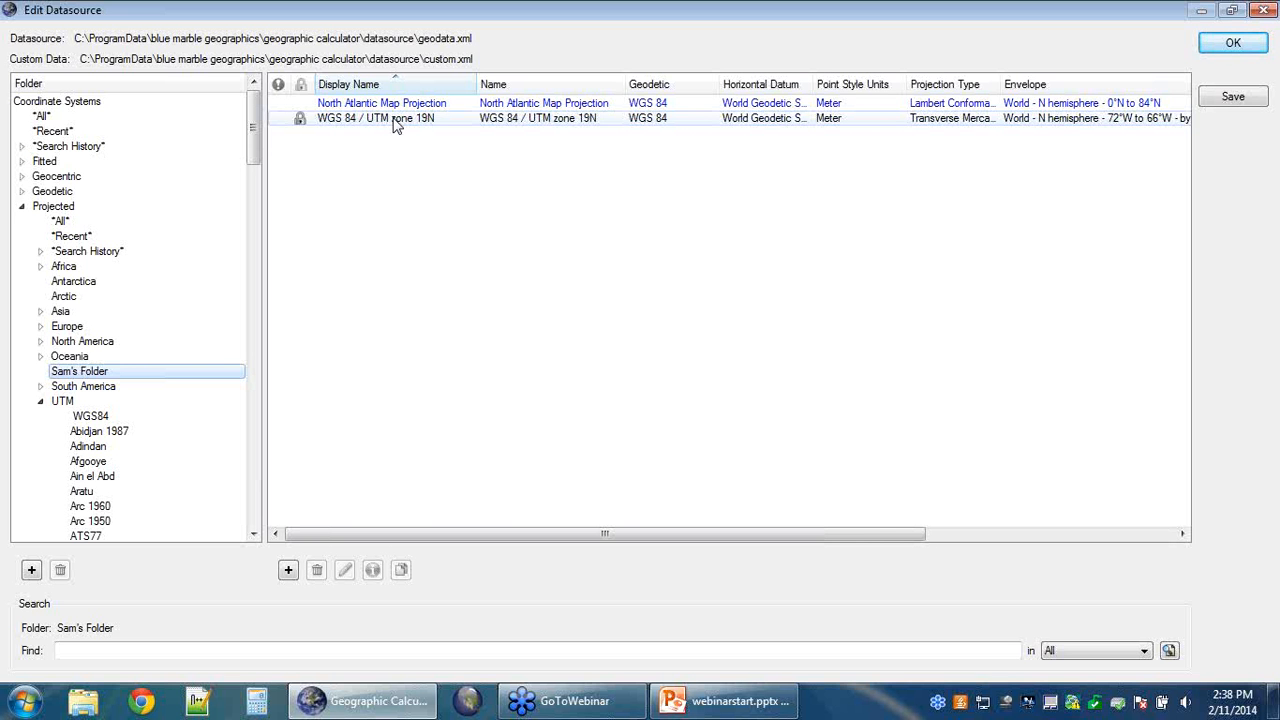
Step: Copy WGS 84 / UTM zone 19N, review its Transverse Mercator definition, and accept the copy
right_click(396, 123)
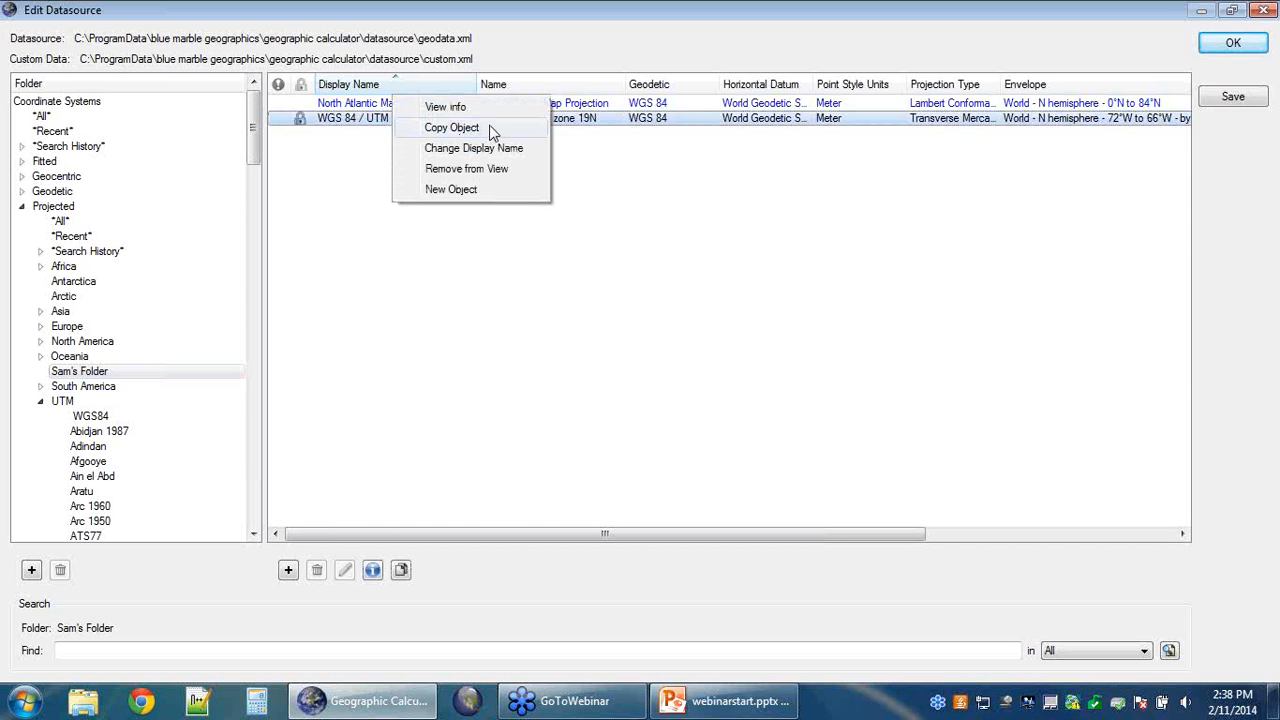
left_click(452, 128)
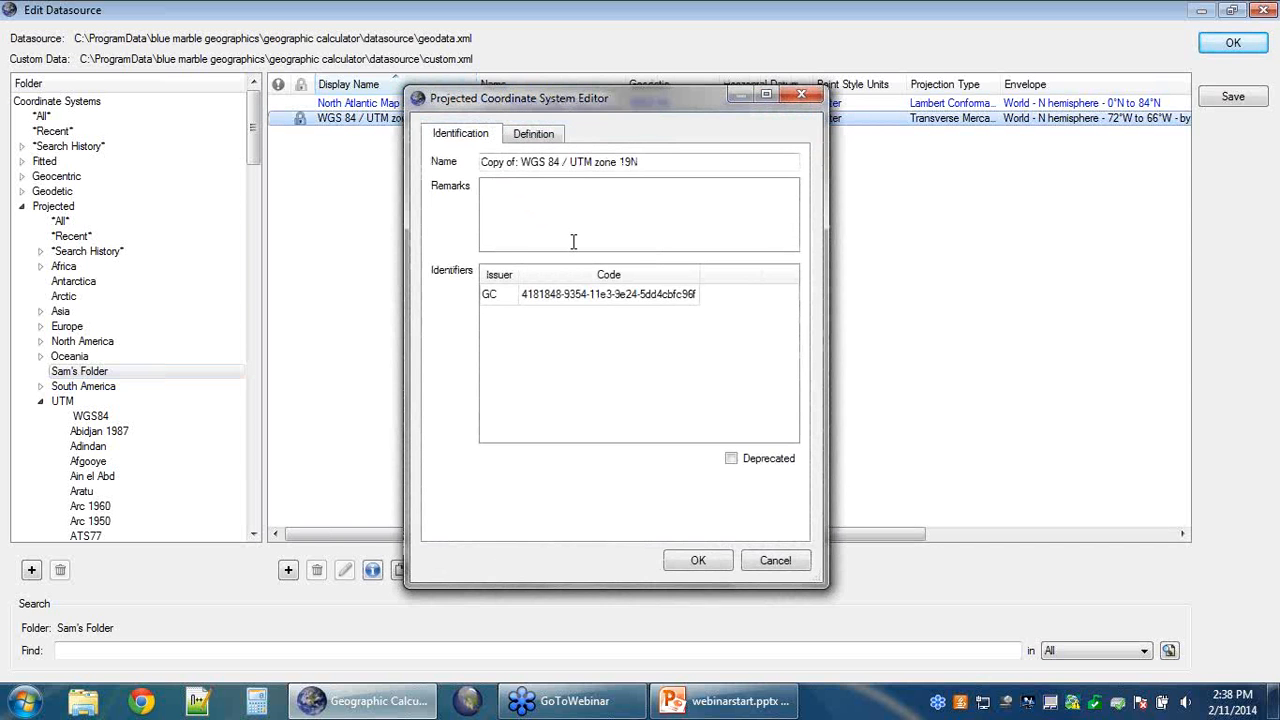
left_click(552, 137)
left_click(485, 136)
left_click(530, 141)
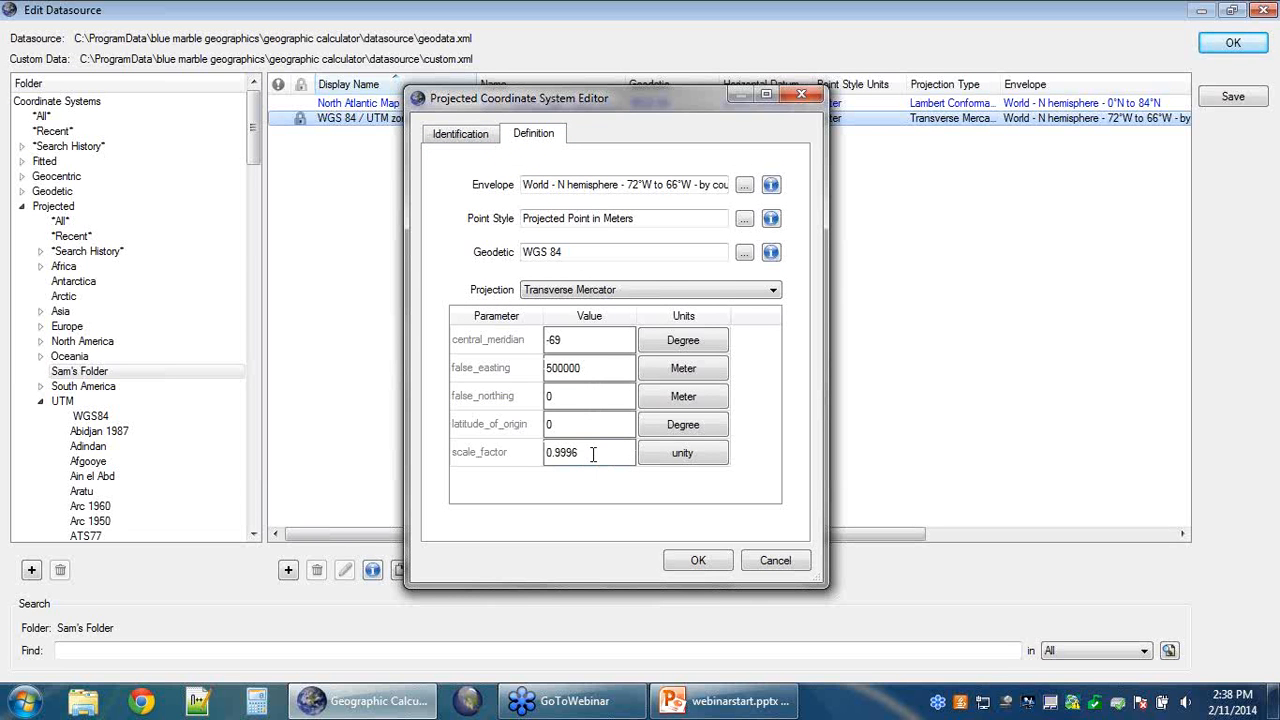
left_click(687, 563)
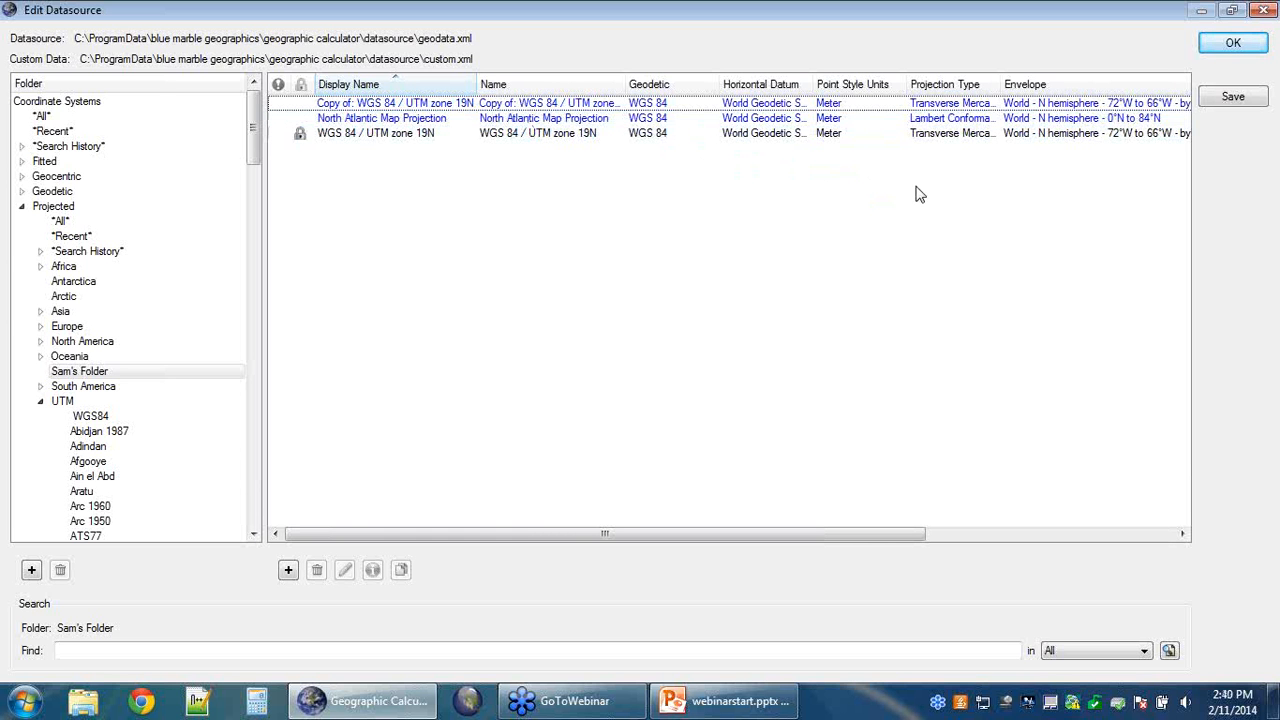
Step: Save the datasource changes to custom.xml and close the Edit Datasource window
left_click(1248, 97)
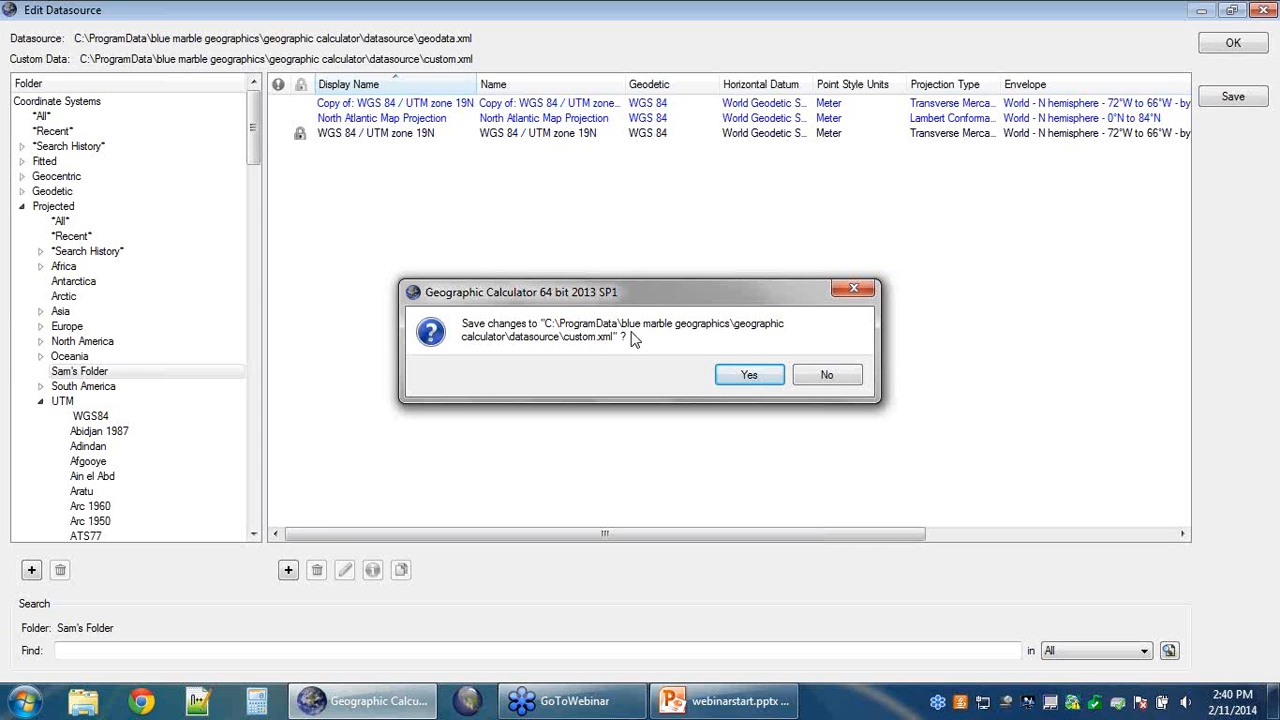
left_click(745, 376)
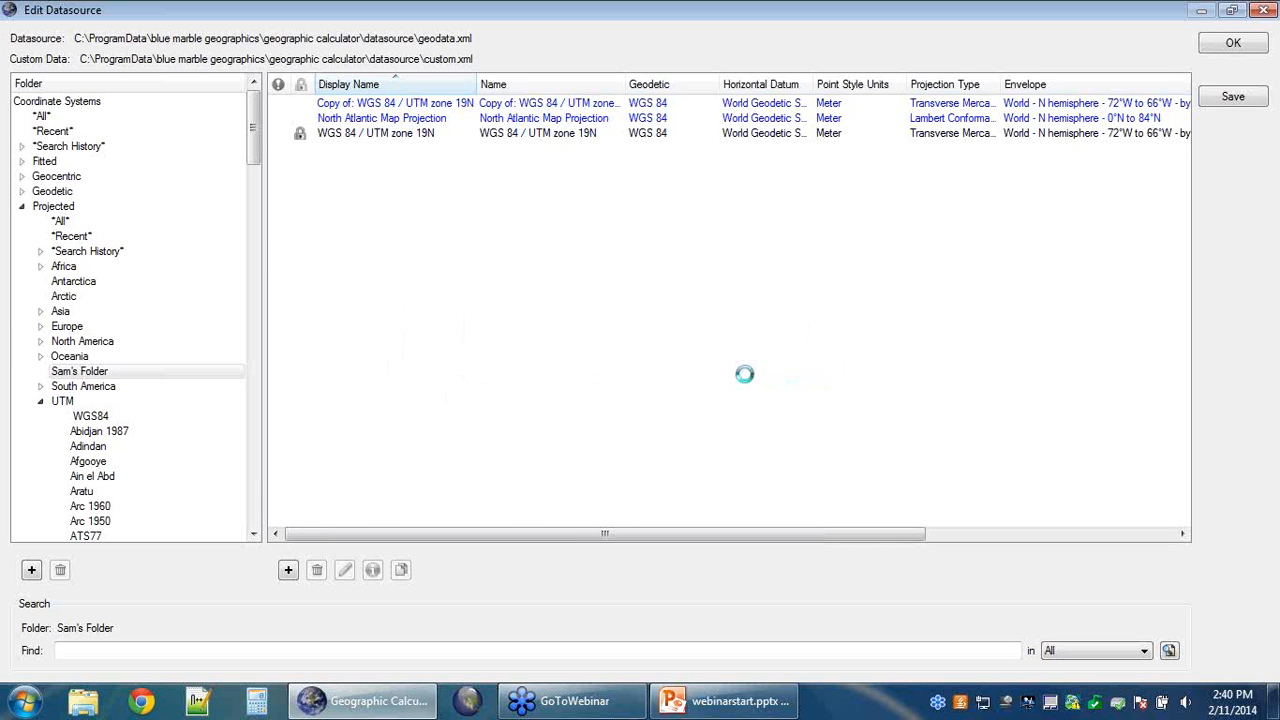
left_click(1238, 48)
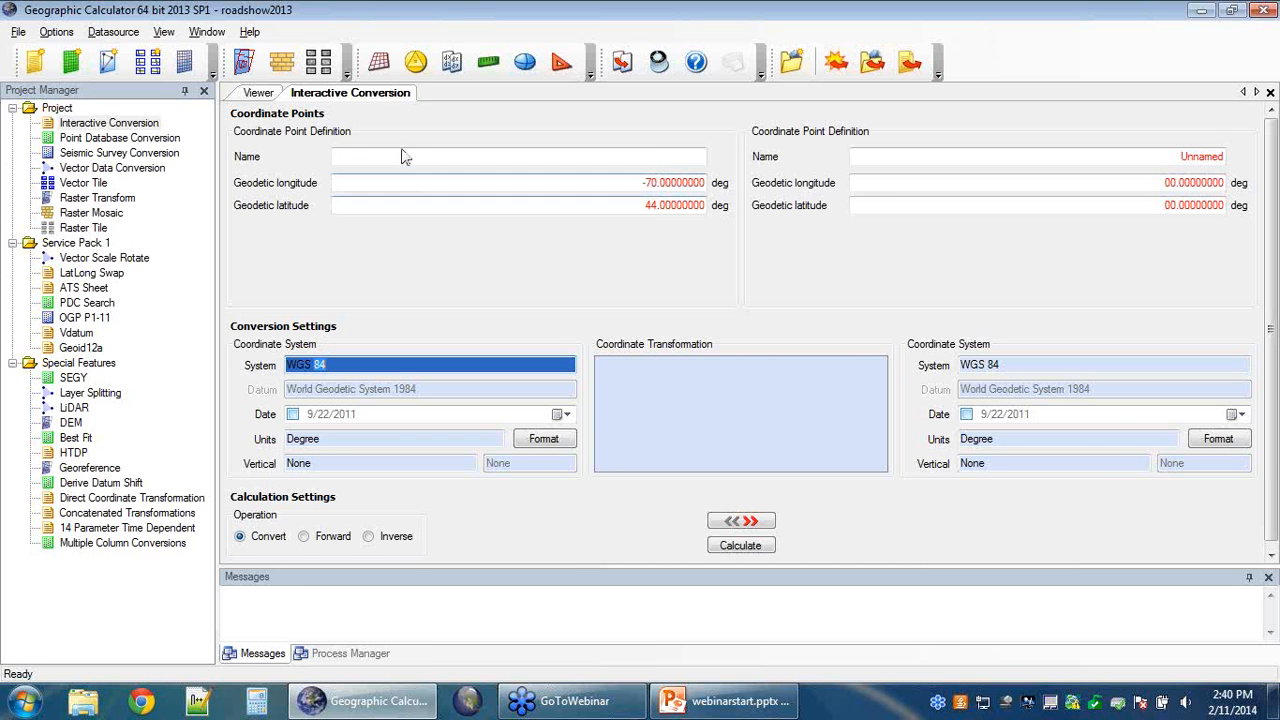
Step: Start a new interactive conversion and choose its source system without area filtering
left_click(40, 60)
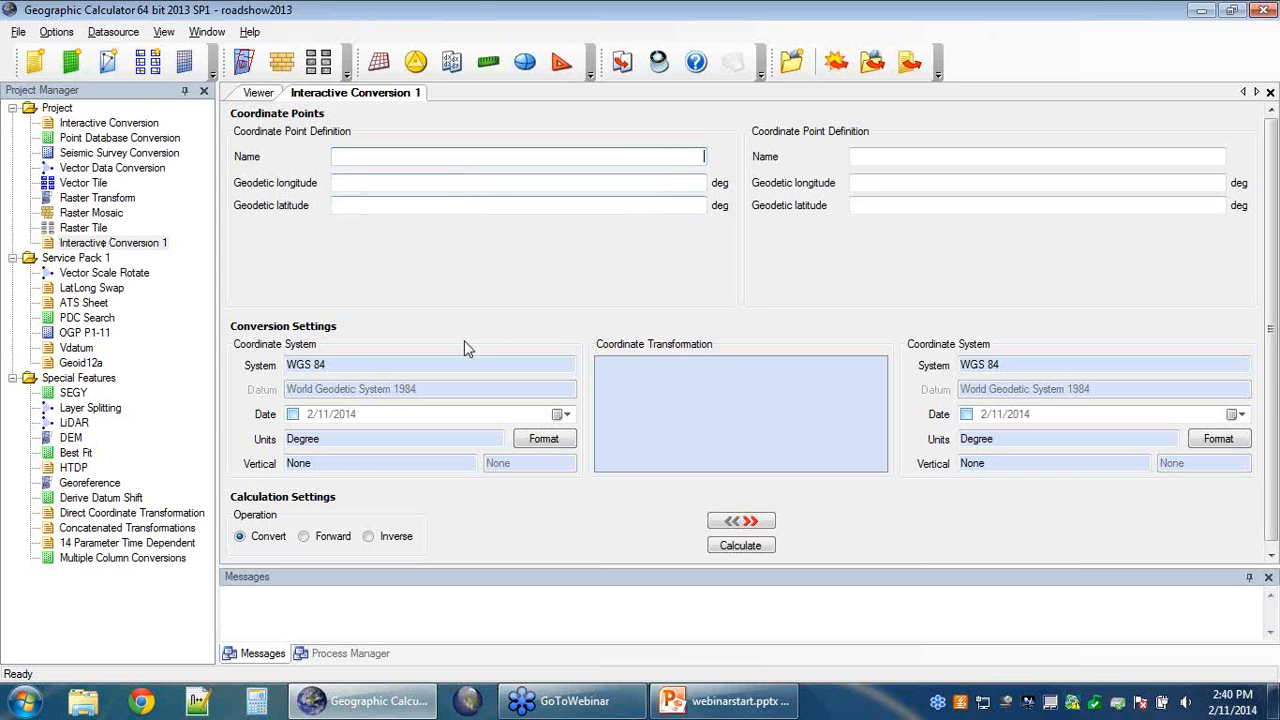
double_click(375, 366)
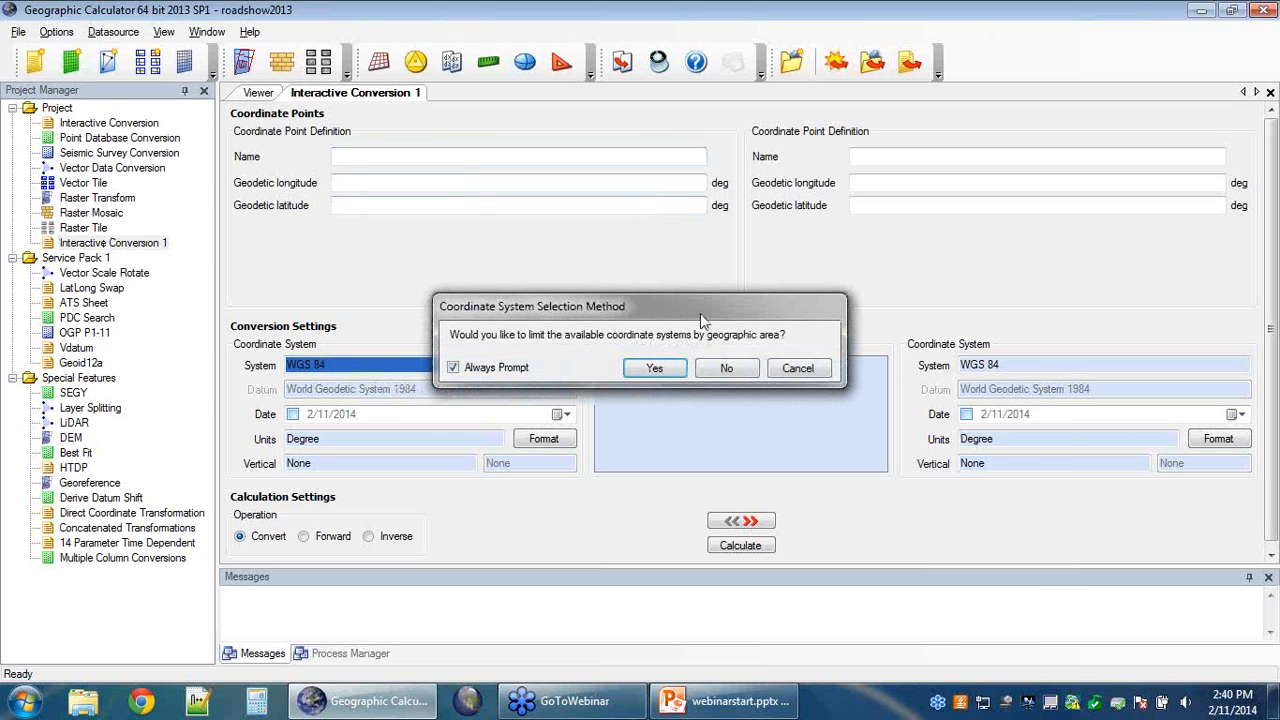
left_click(726, 369)
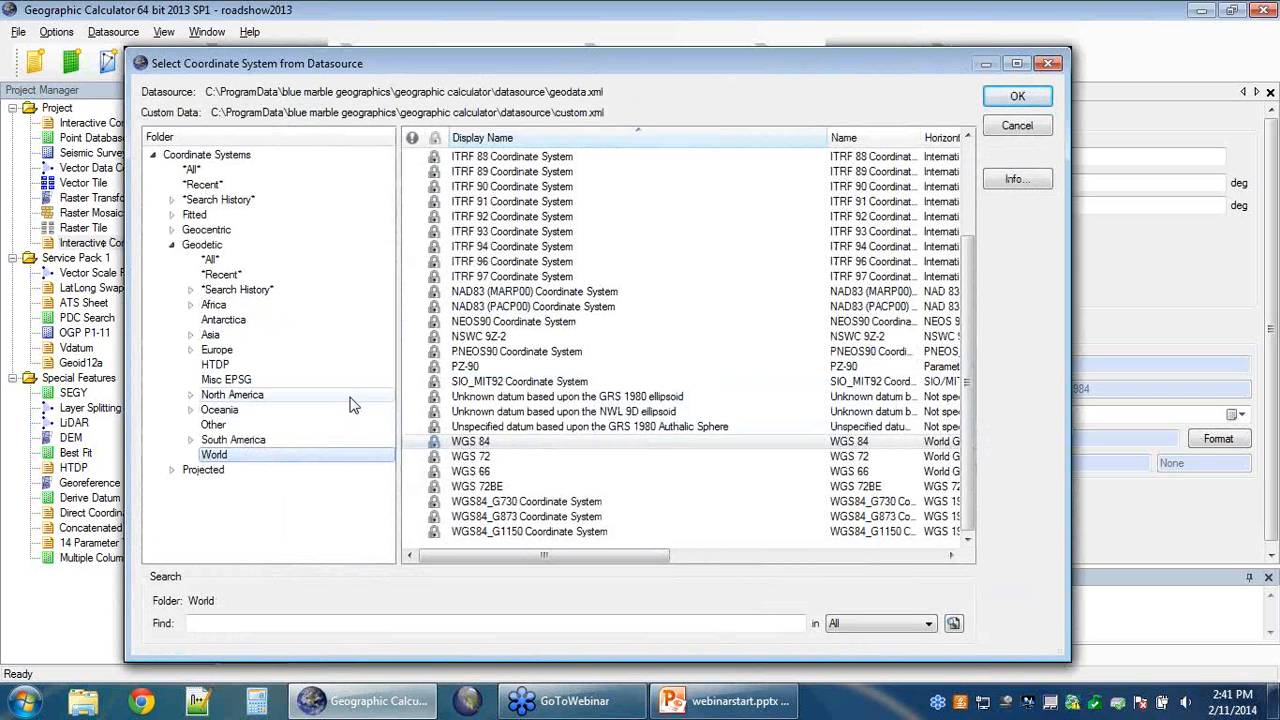
Step: Select North Atlantic Map Projection from Projected > Sam's Folder as the input system
left_click(171, 244)
left_click(171, 259)
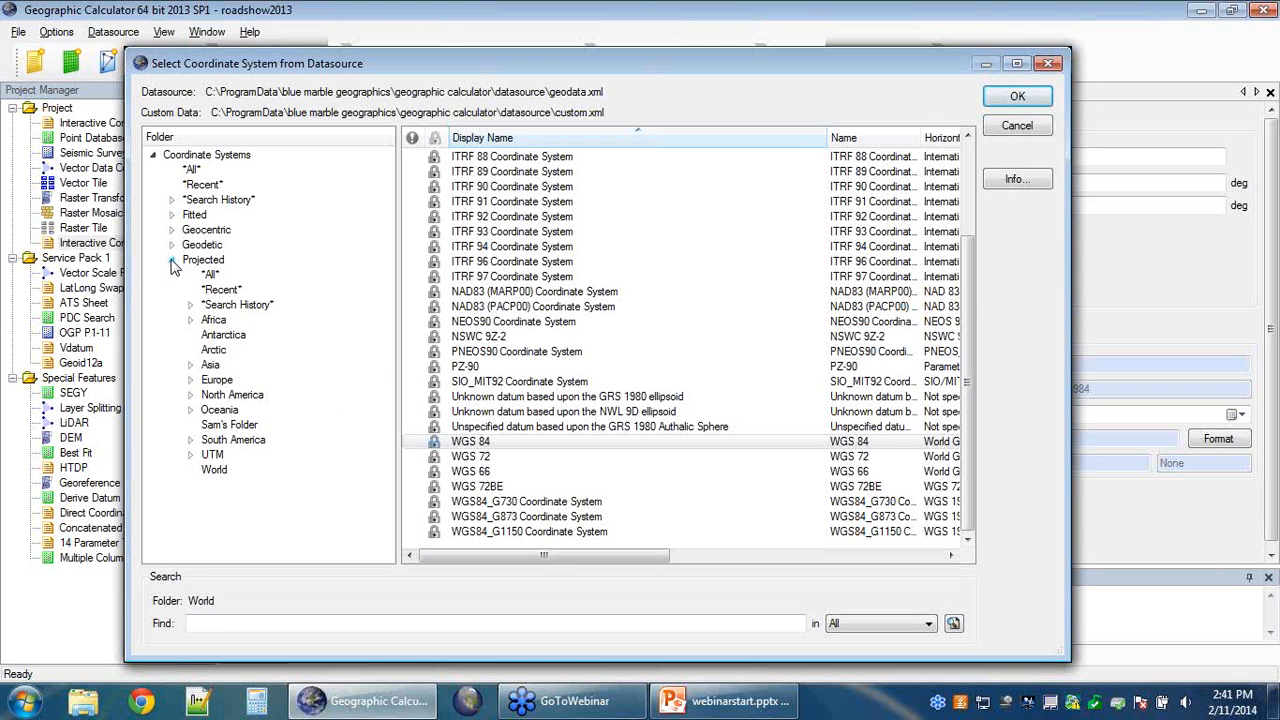
left_click(210, 427)
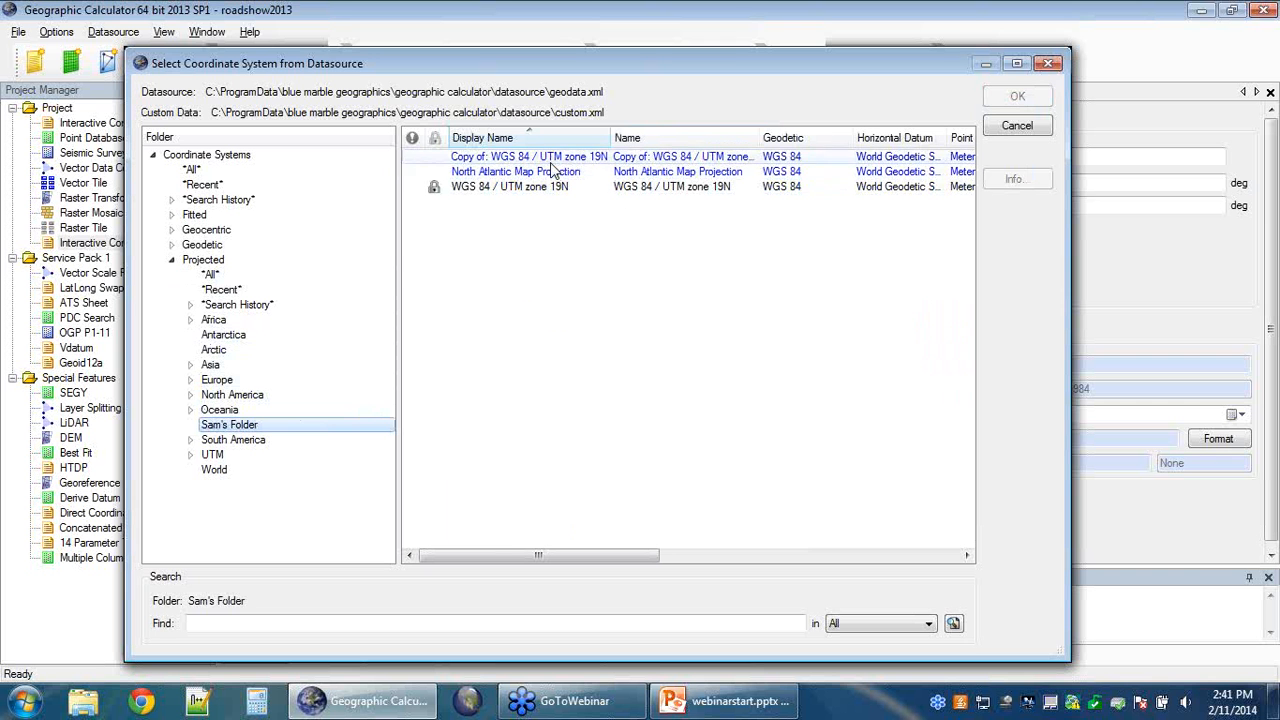
left_click(517, 174)
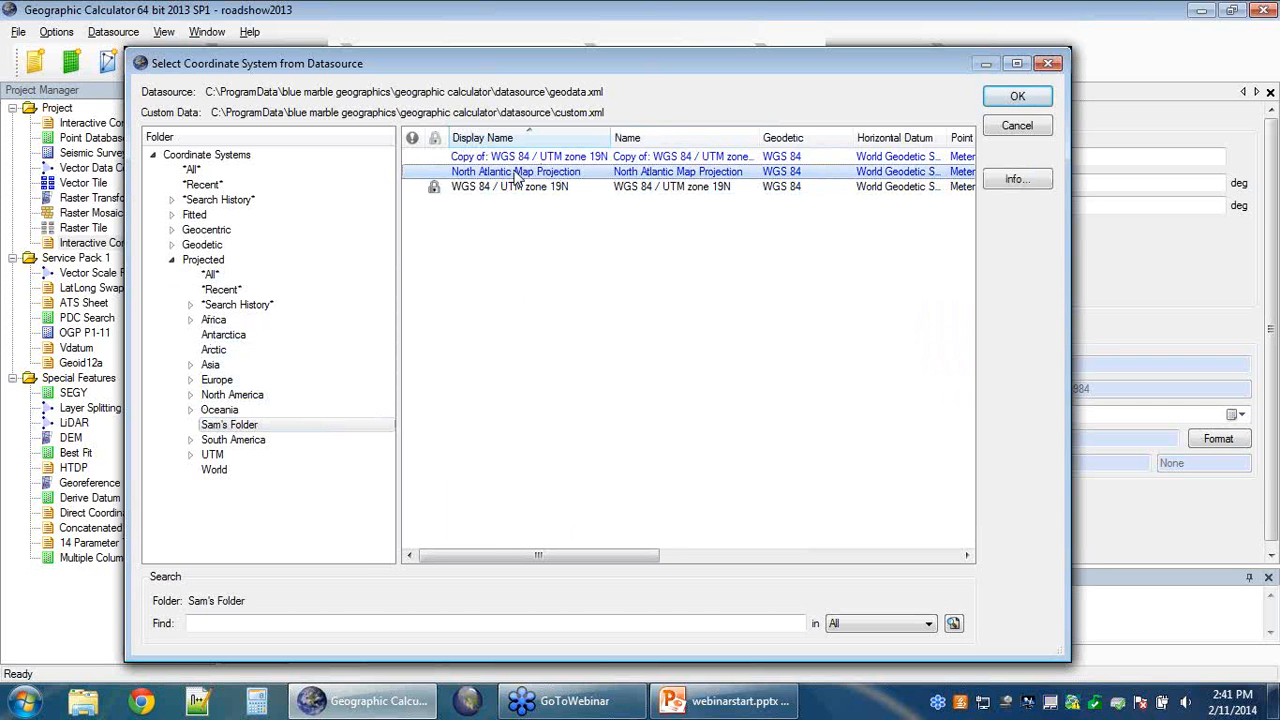
left_click(1024, 99)
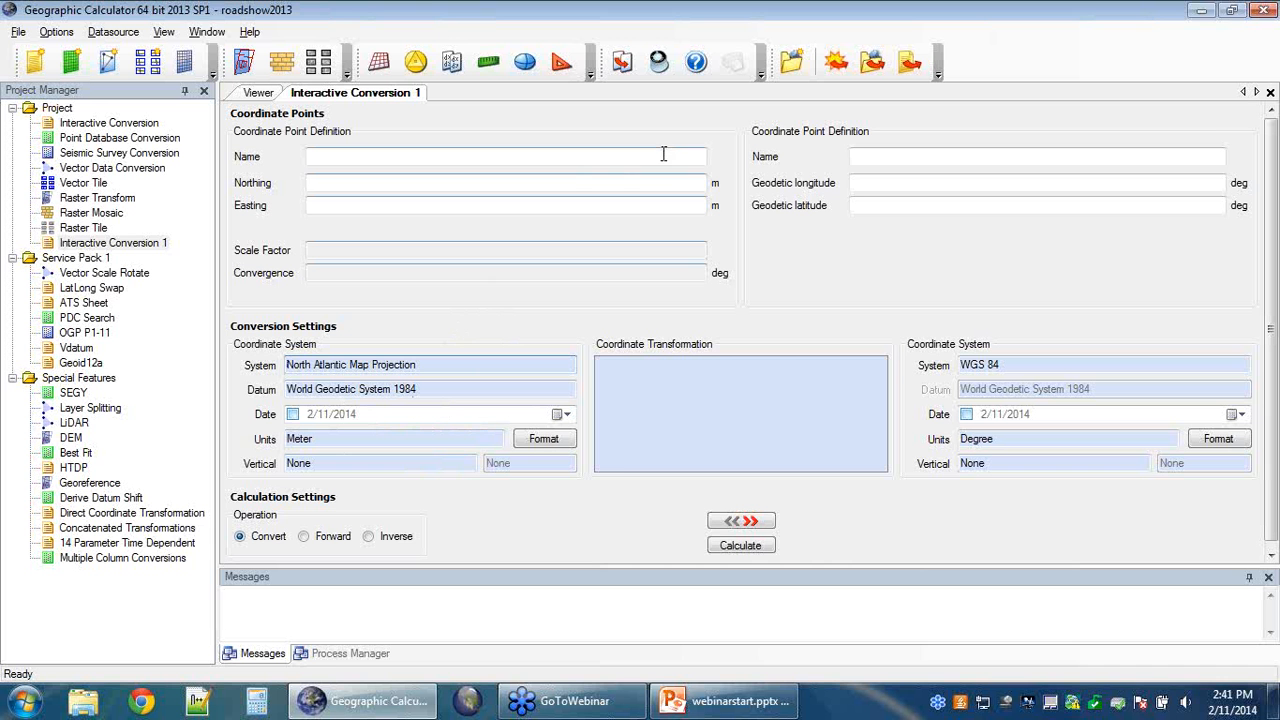
left_click(682, 183)
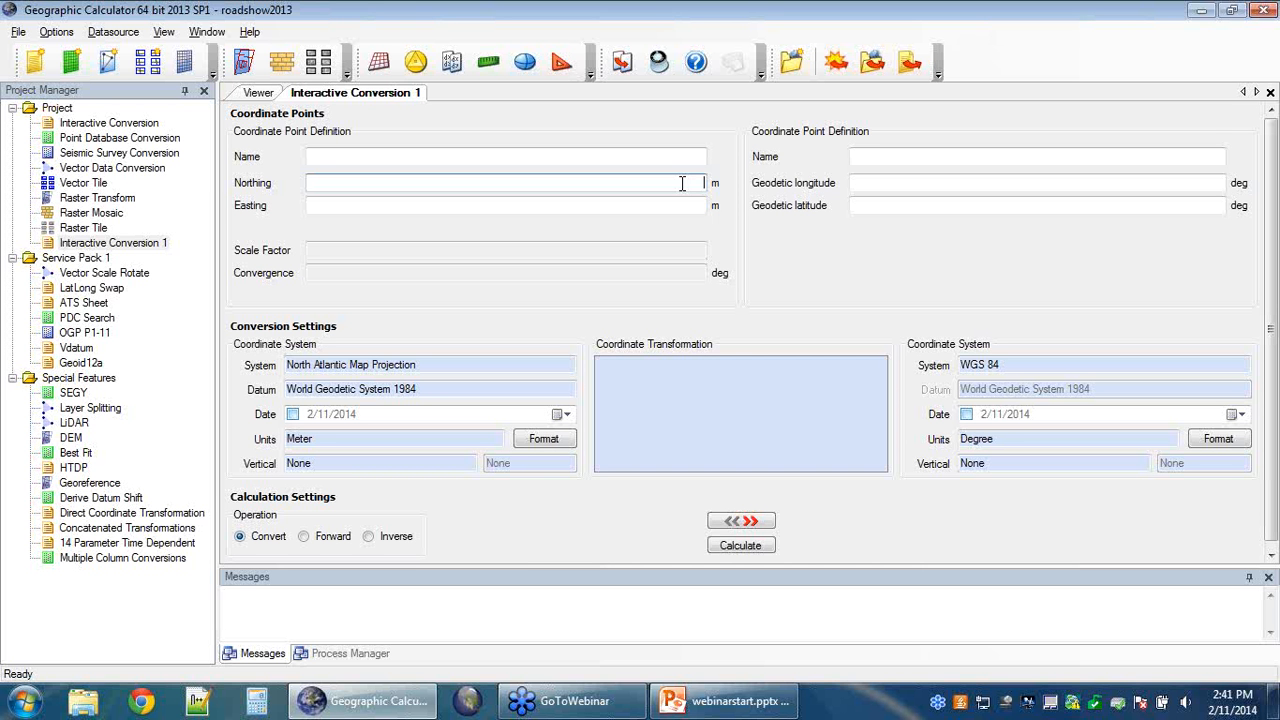
Step: Enter the input point as Northing 6405366 m and Easting 3217960 m
type("6405369")
left_click(699, 210)
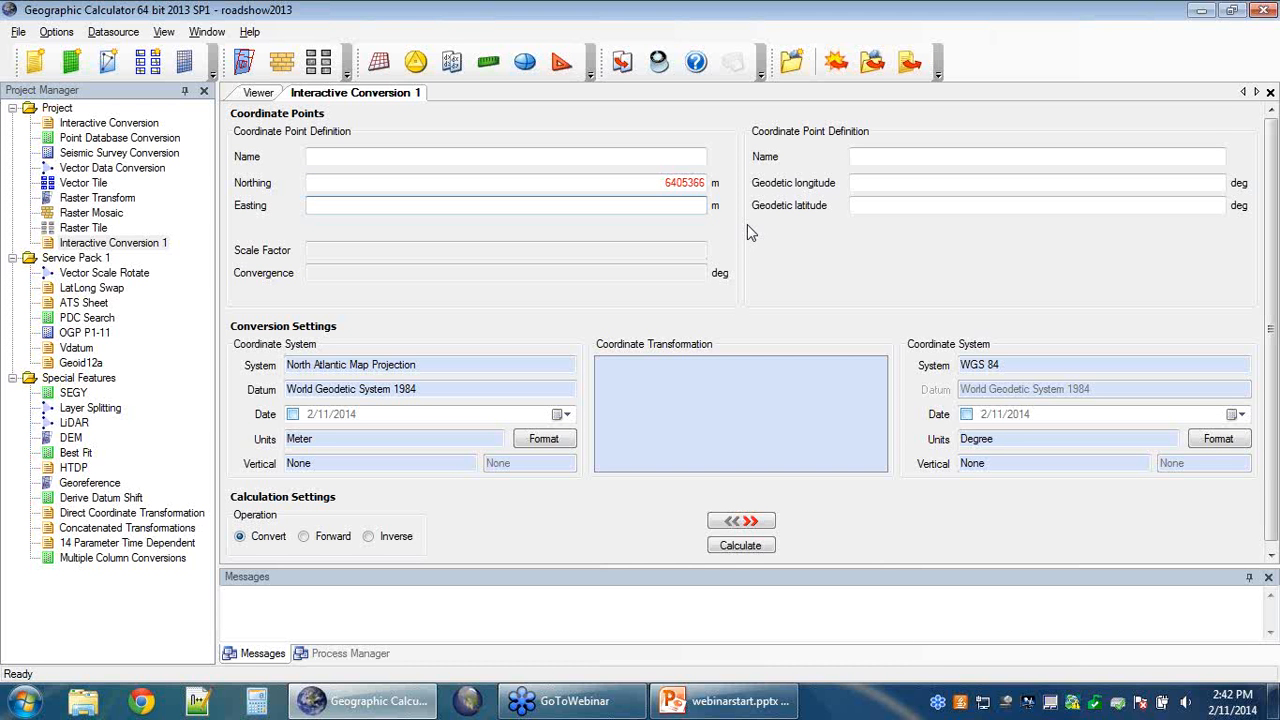
type("32179")
type("60")
Step: Calculate the WGS 84 result (-64.68195020, 32.33471257) and open its context menu
left_click(751, 550)
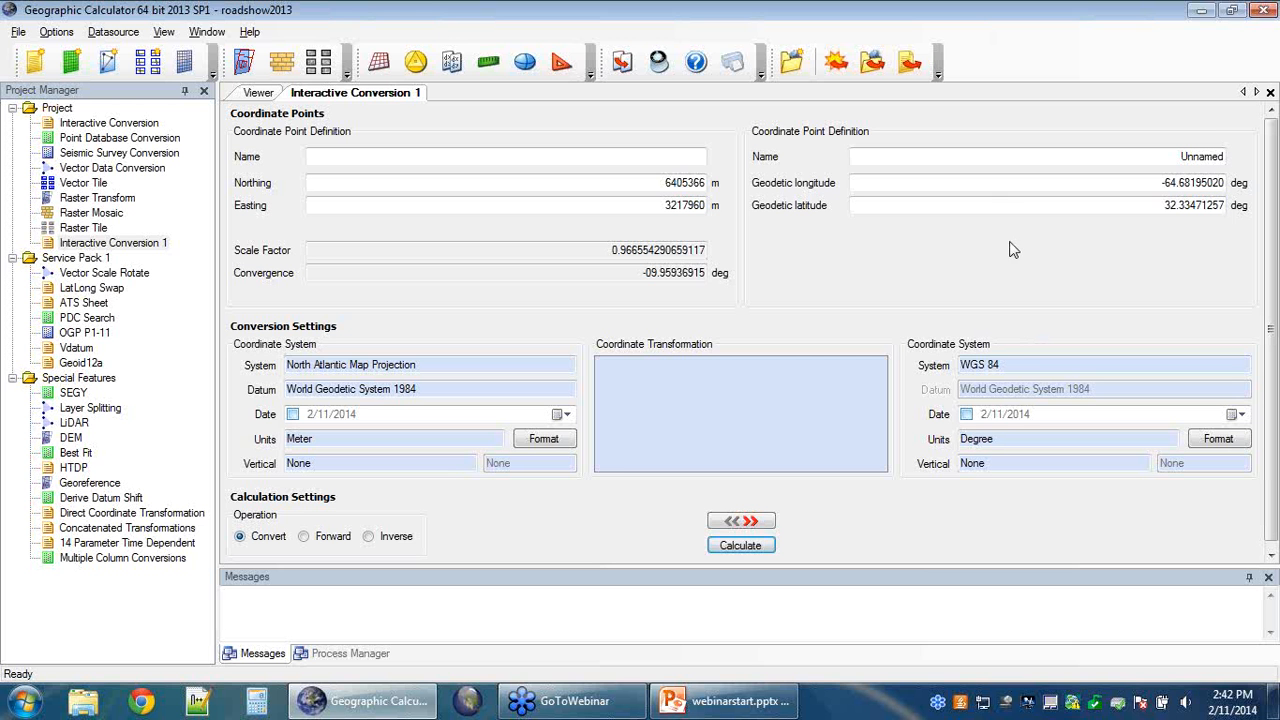
right_click(1065, 244)
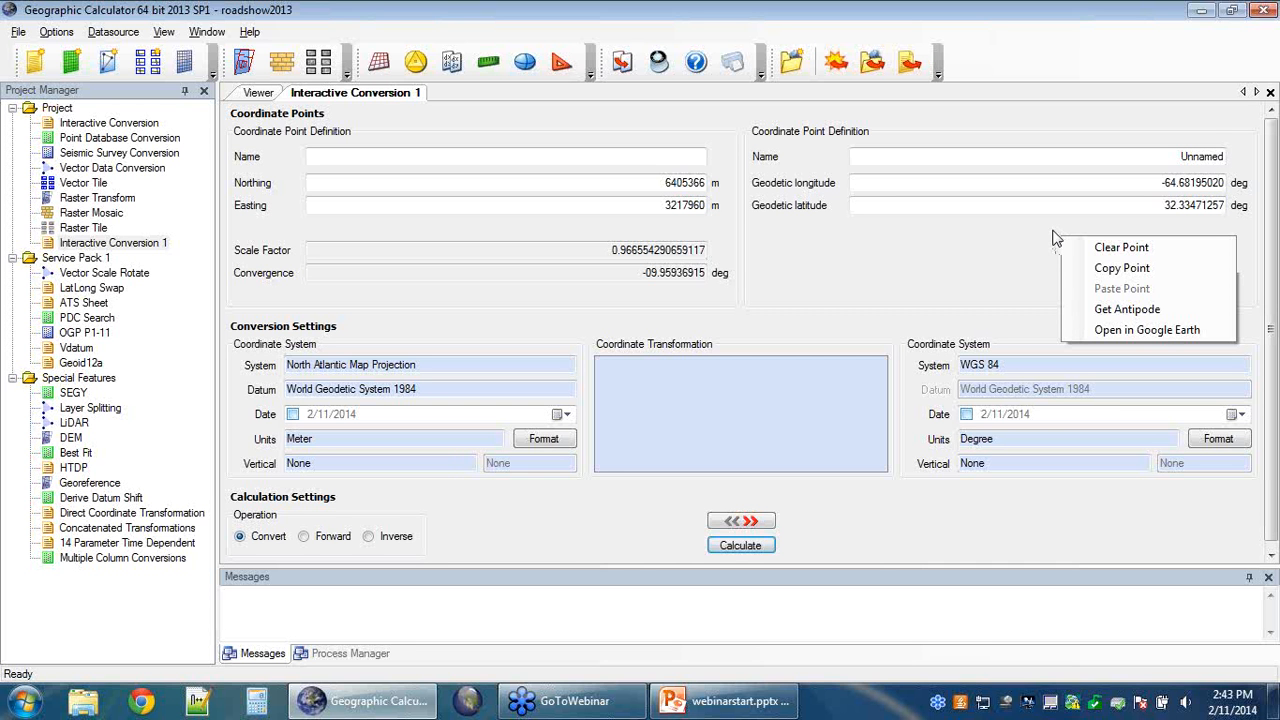
Step: Show the converted point in Google Earth beside Surf Bay, Bermuda, switching between windows
left_click(1214, 335)
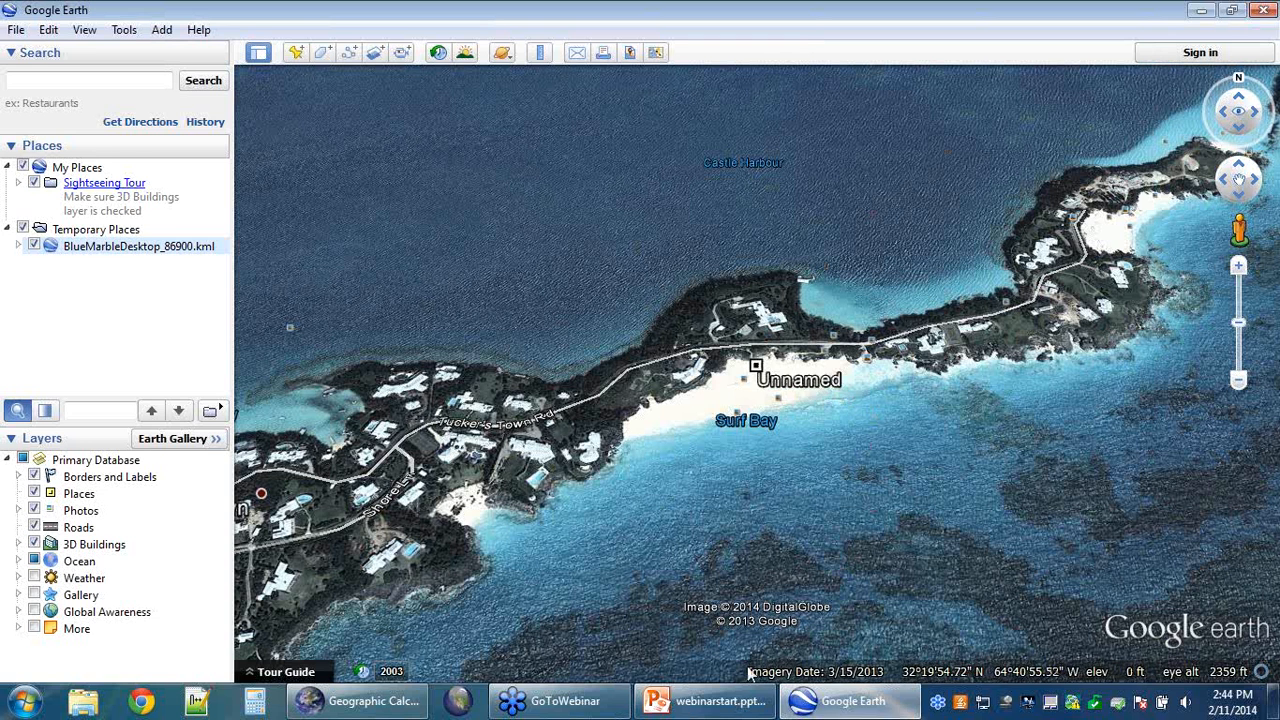
left_click(358, 701)
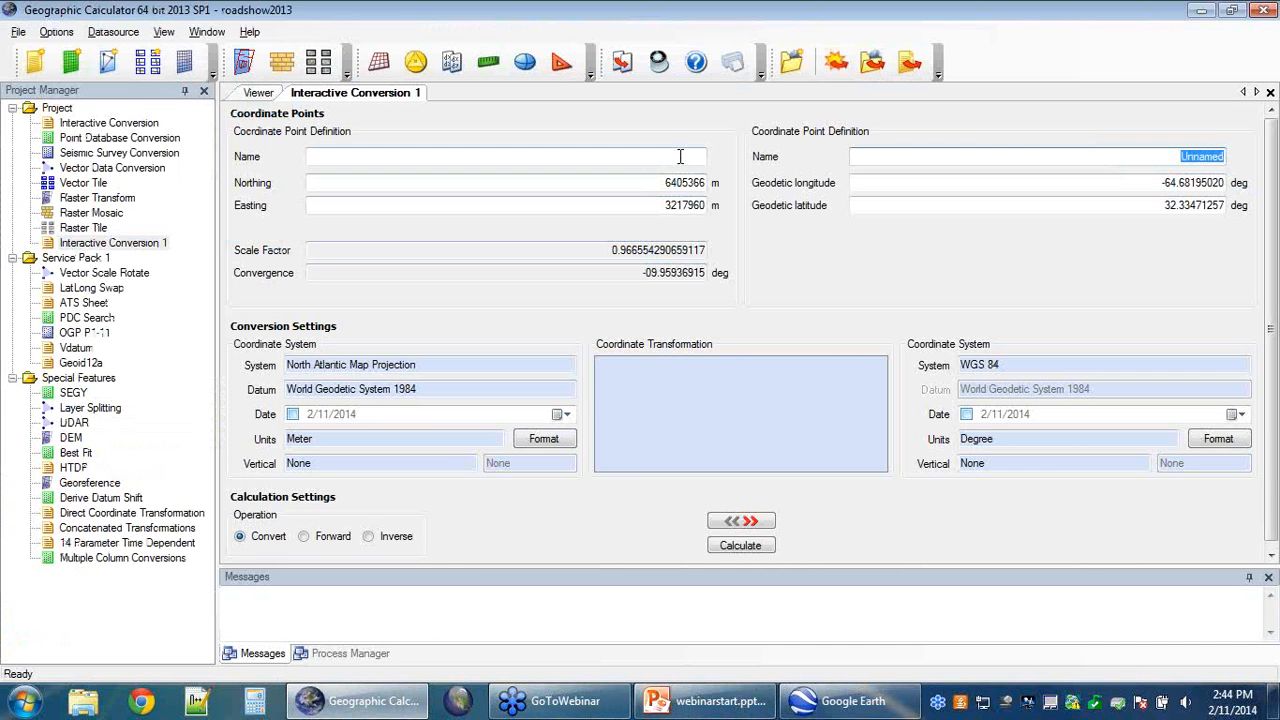
left_click(845, 703)
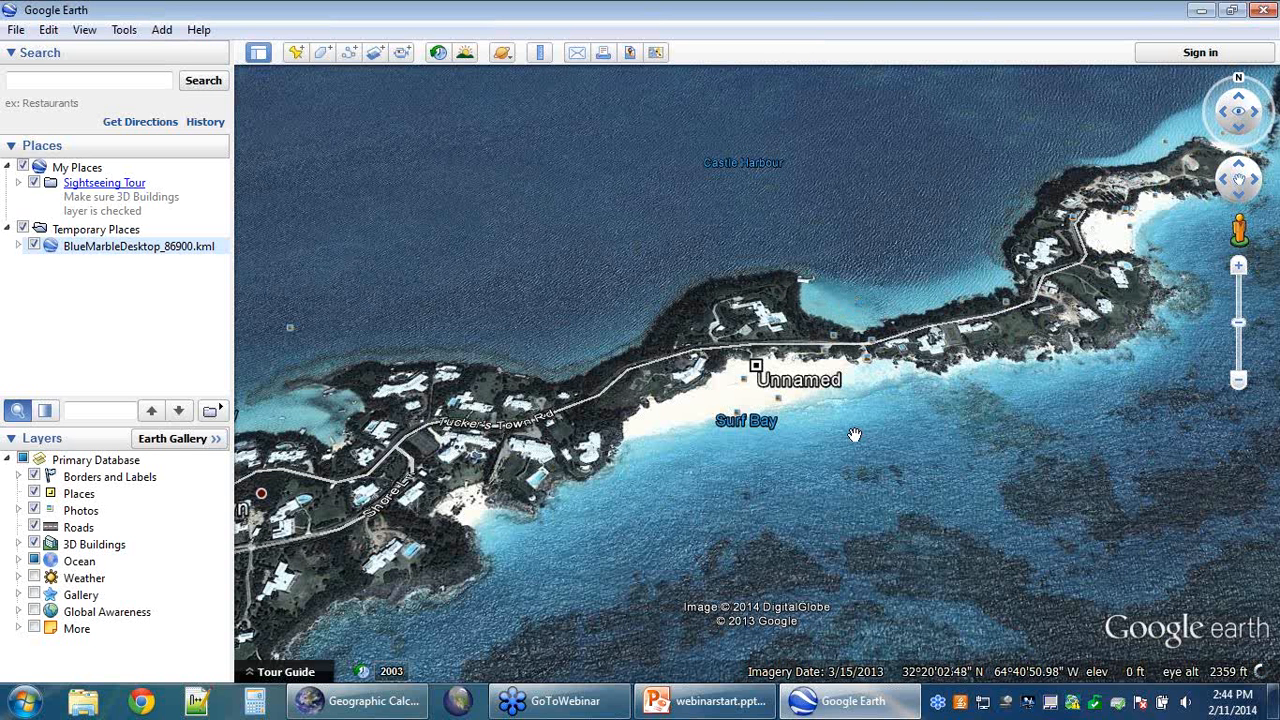
Step: Return to Geographic Calculator and open the Datasource menu
left_click(372, 703)
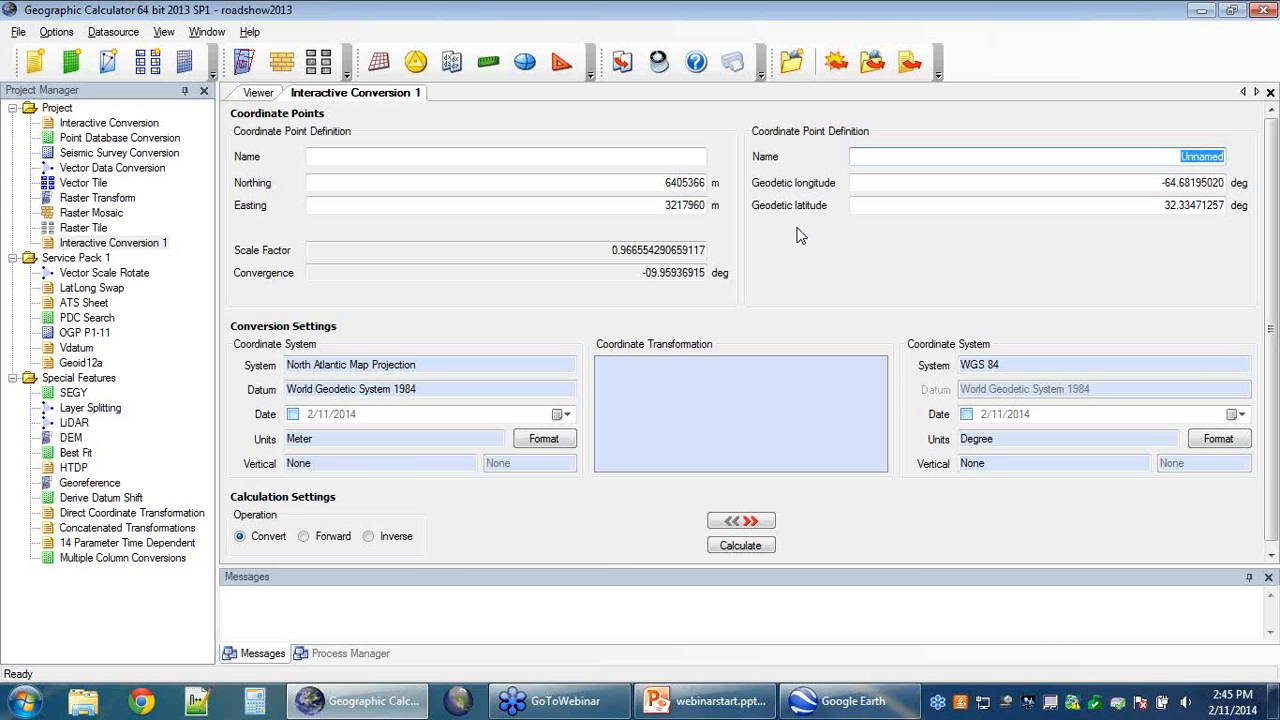
left_click(115, 33)
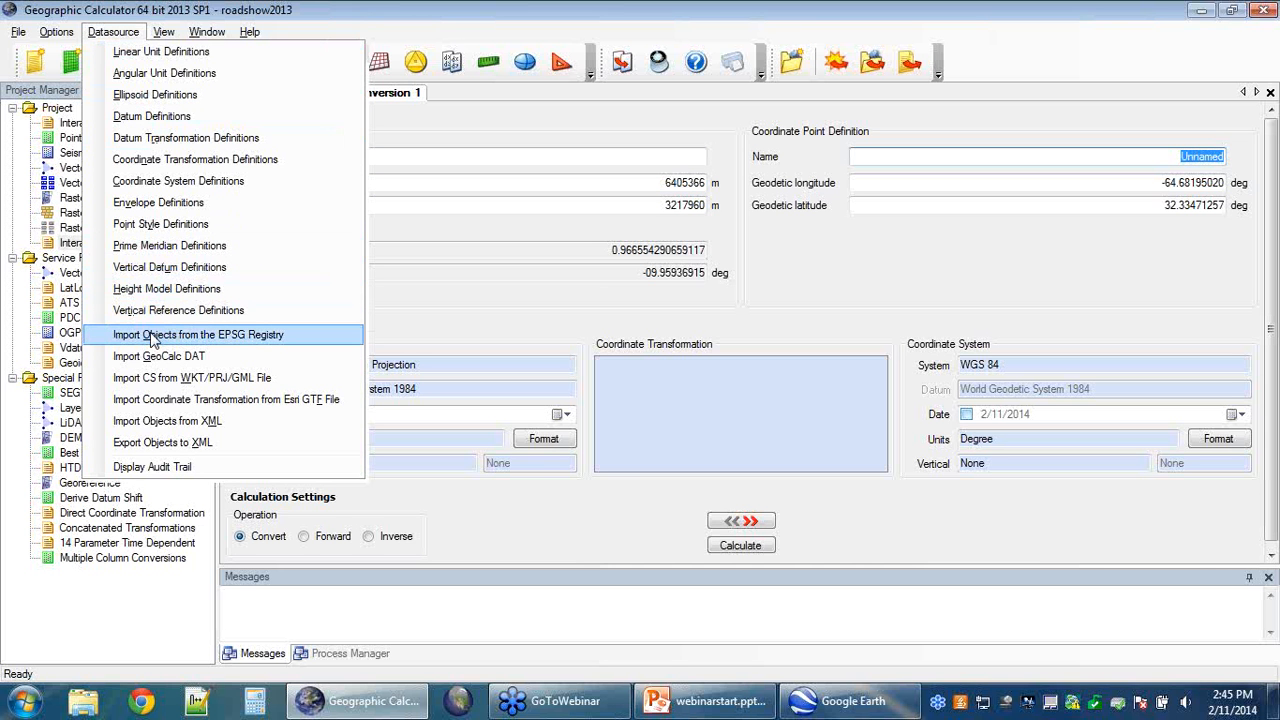
Step: List the EPSG Registry's ellipsoids and bring up actions for Danish 1876
left_click(288, 336)
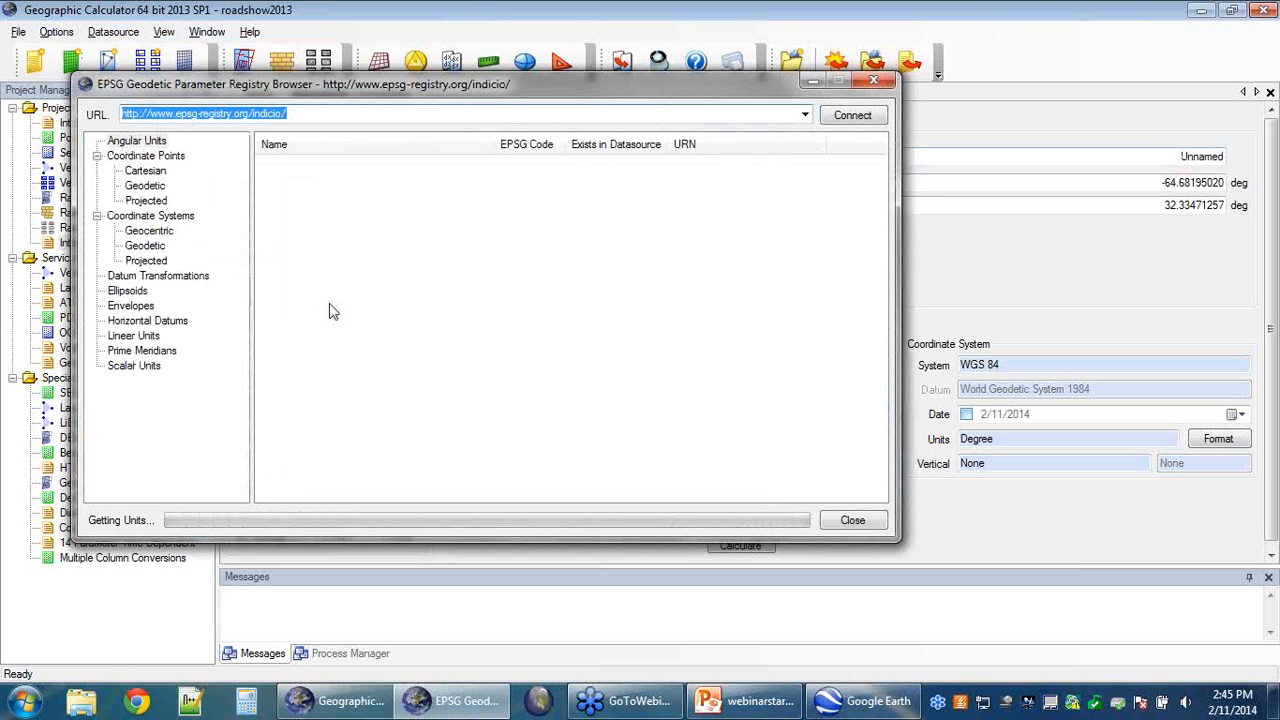
left_click(125, 294)
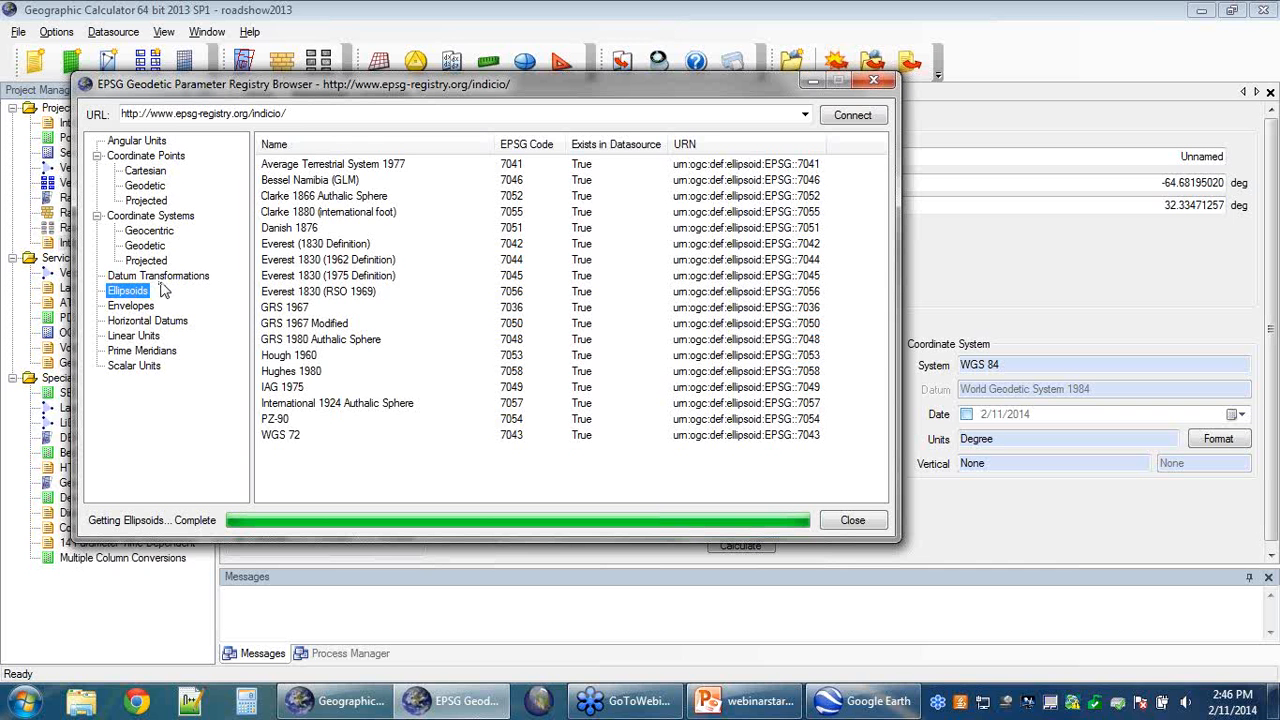
right_click(293, 231)
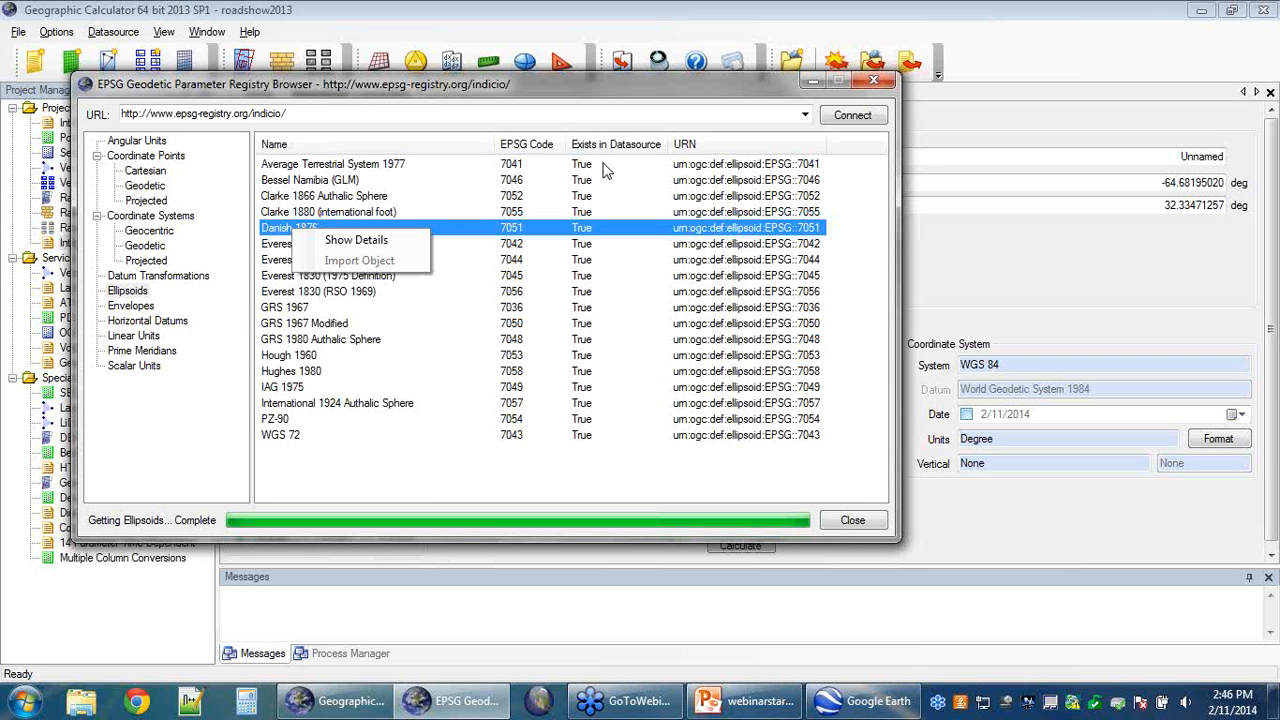
Step: Import US_EqualArea.prj from Desktop\Geographic Calculator into the datasource, adding 1 new system
left_click(873, 80)
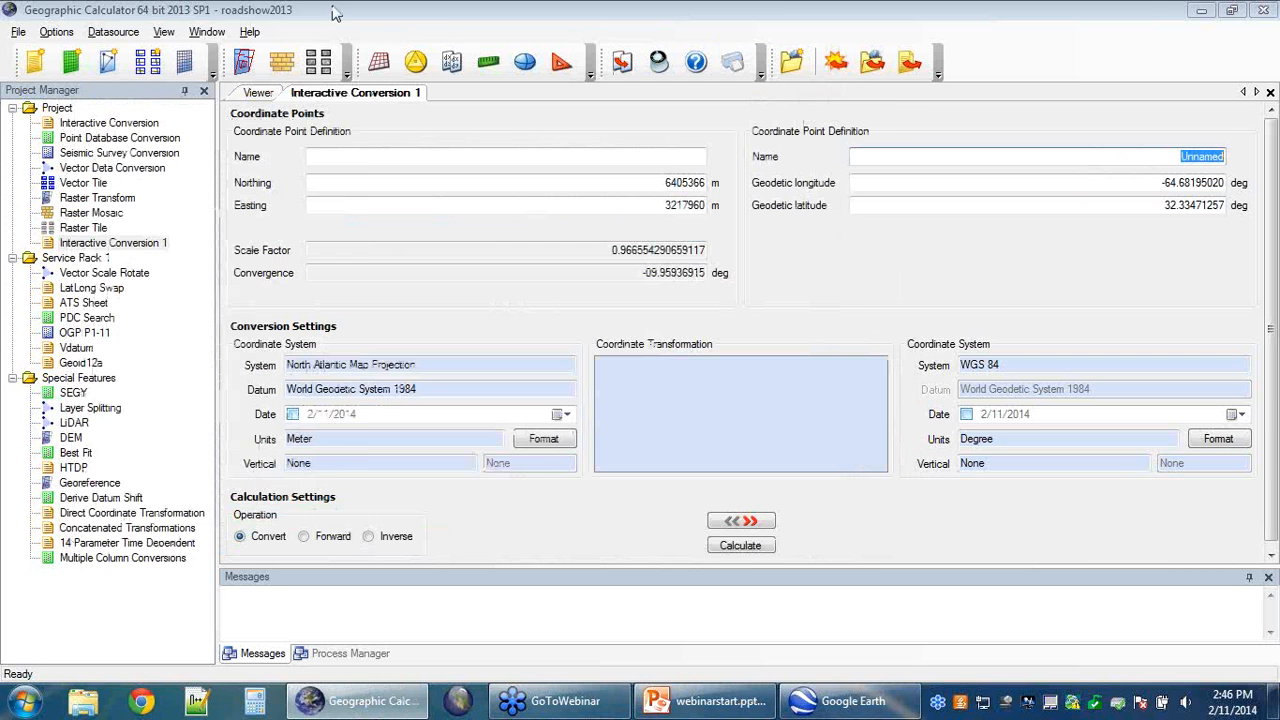
left_click(113, 31)
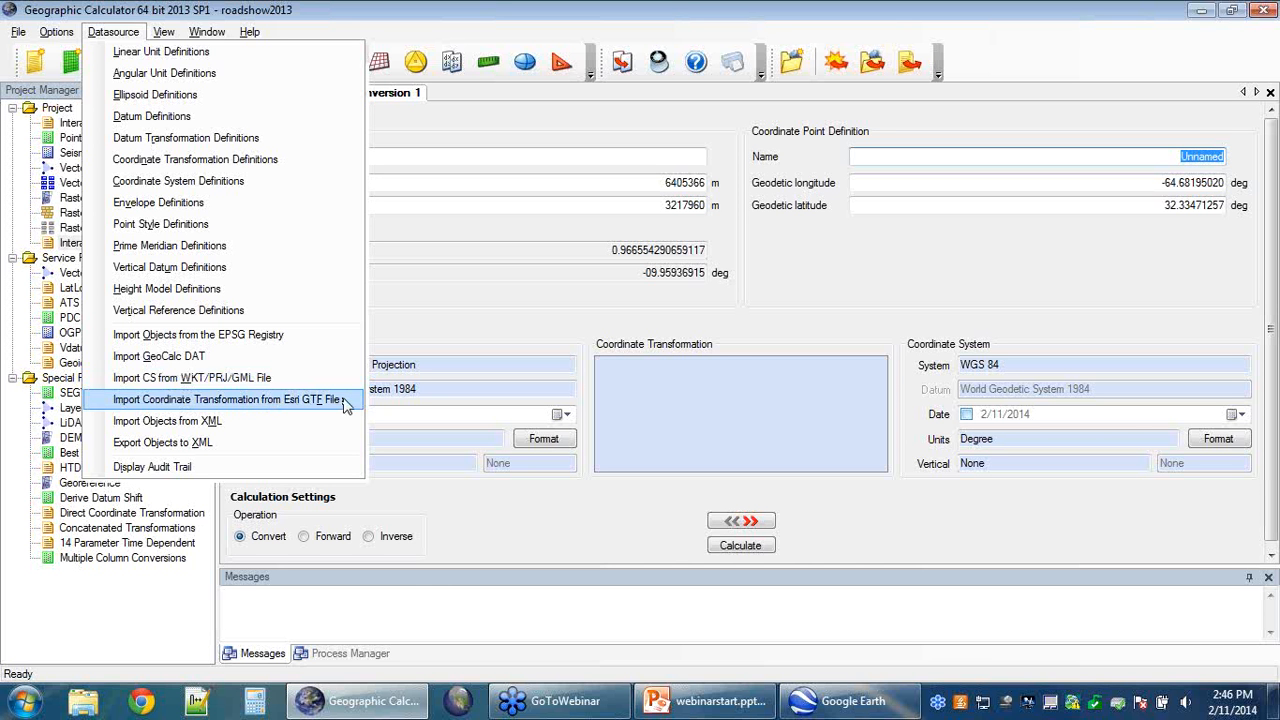
left_click(275, 379)
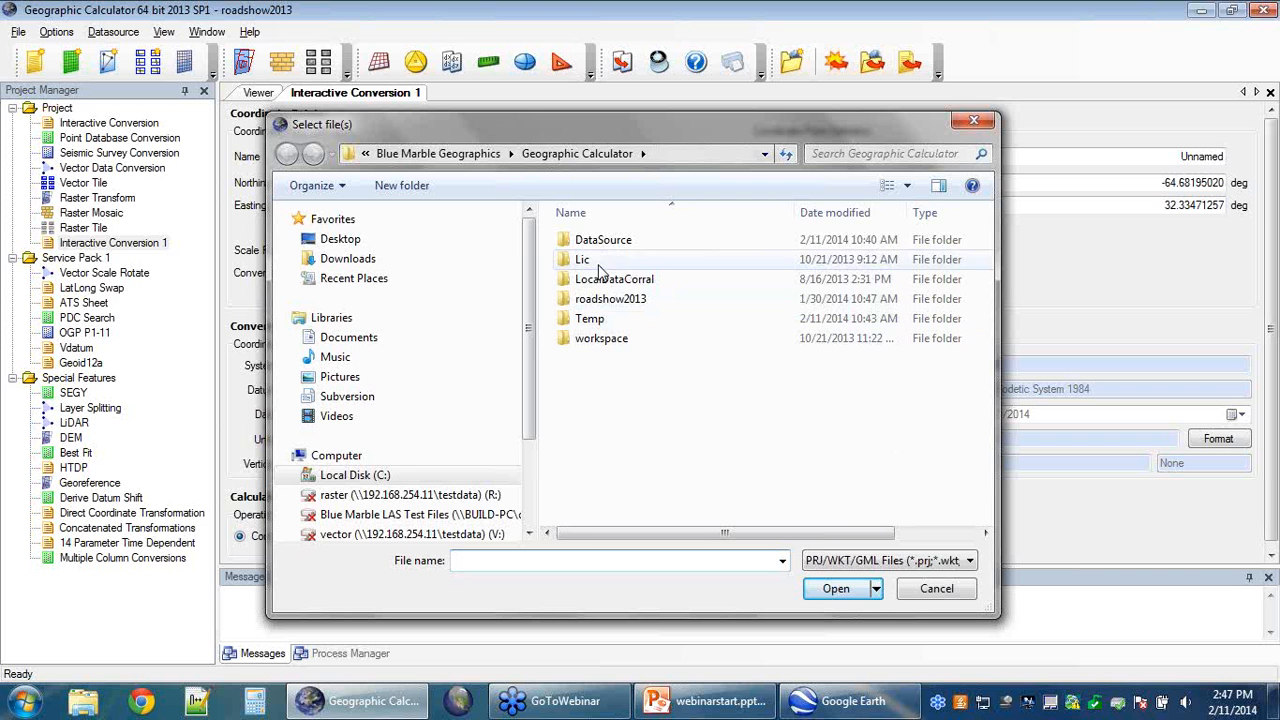
left_click(338, 243)
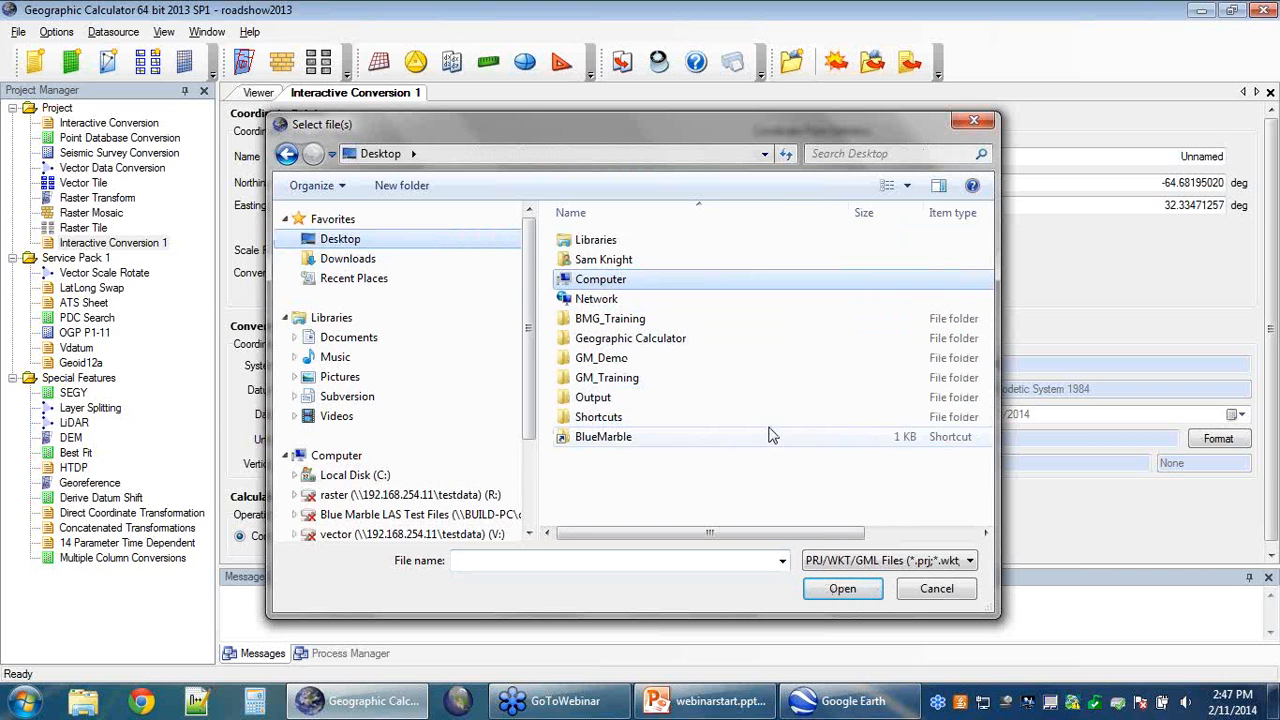
double_click(630, 340)
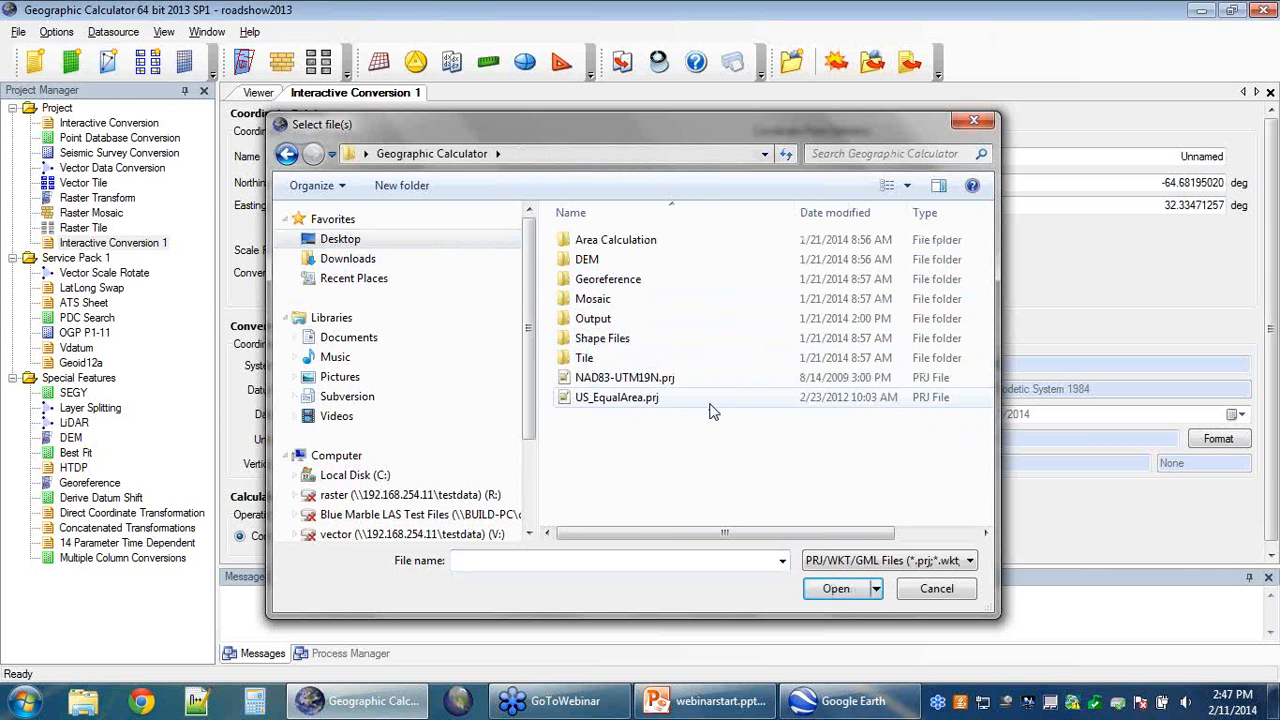
left_click(646, 399)
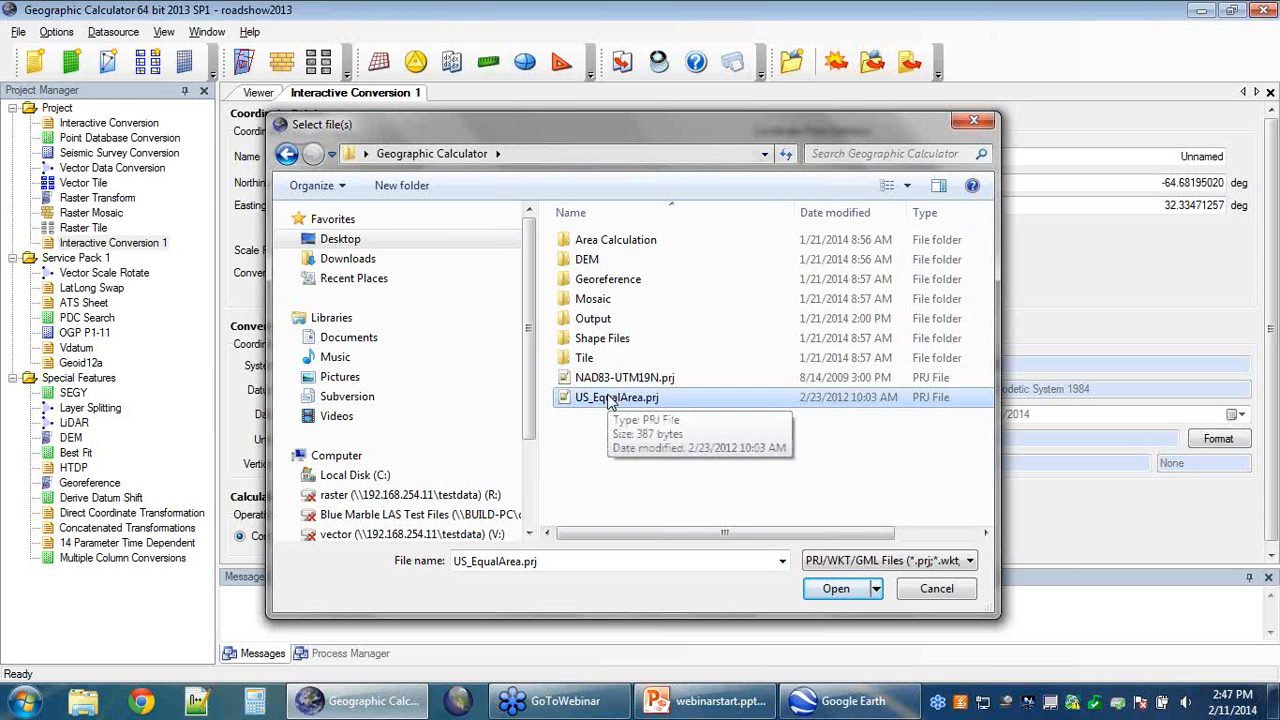
left_click(835, 589)
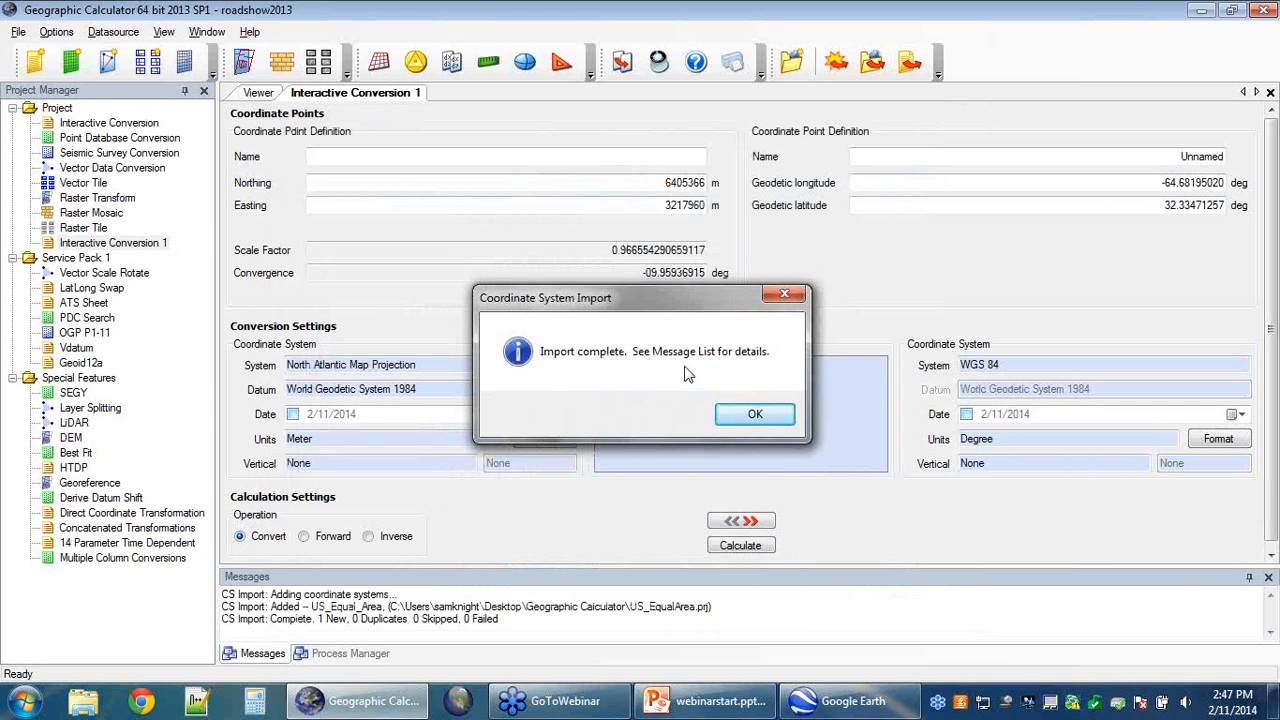
left_click(752, 414)
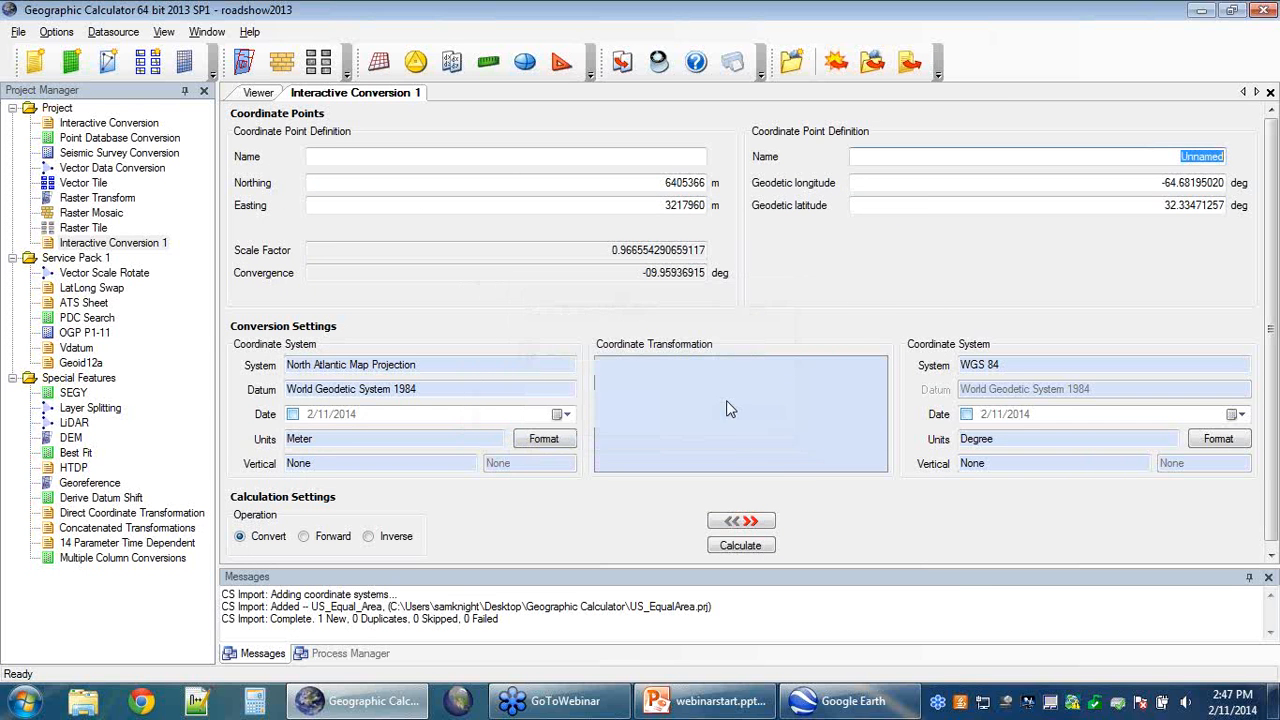
Step: Choose Export Objects to XML from the Datasource menu
left_click(113, 32)
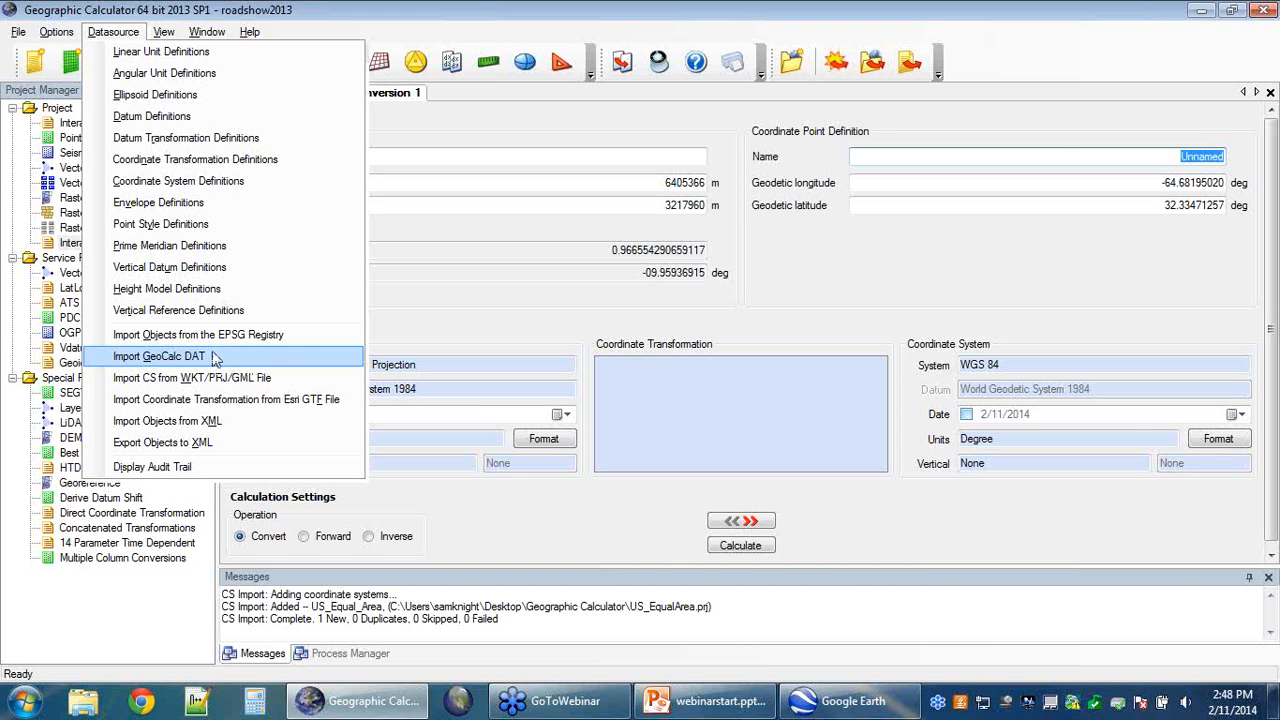
left_click(229, 450)
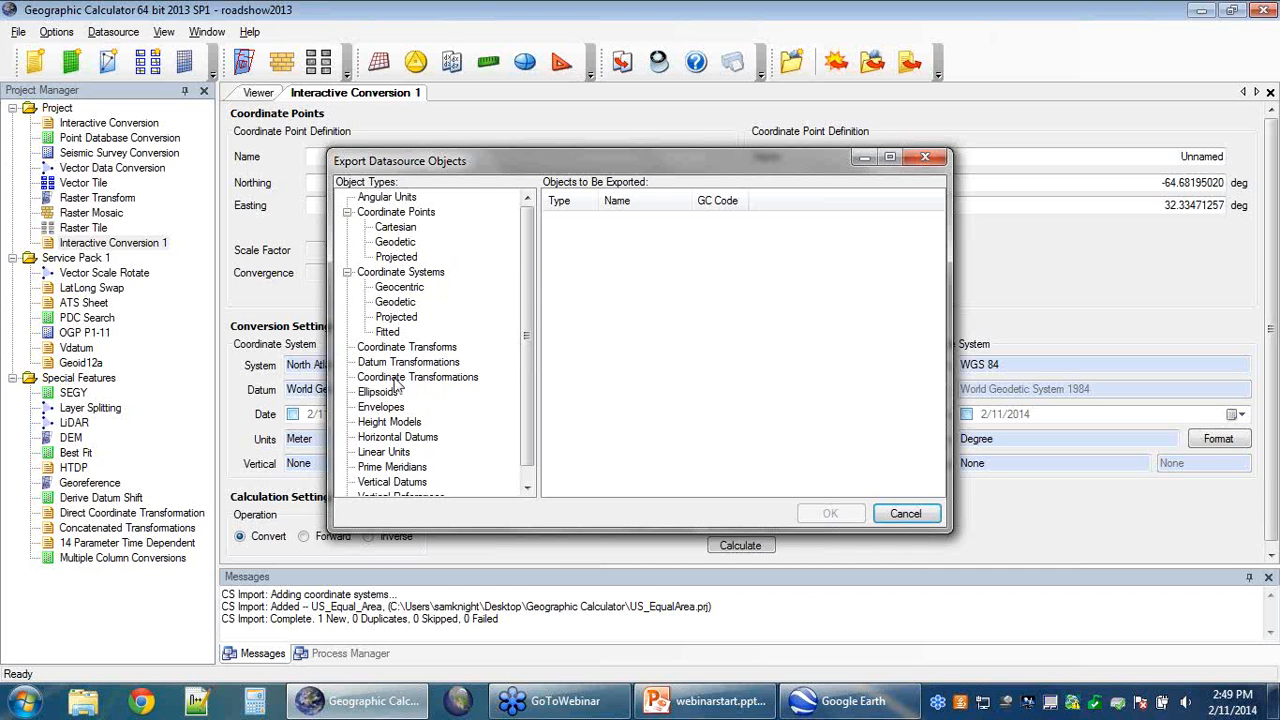
Step: Open the Projected coordinate systems object type under Coordinate Systems
left_click(398, 318)
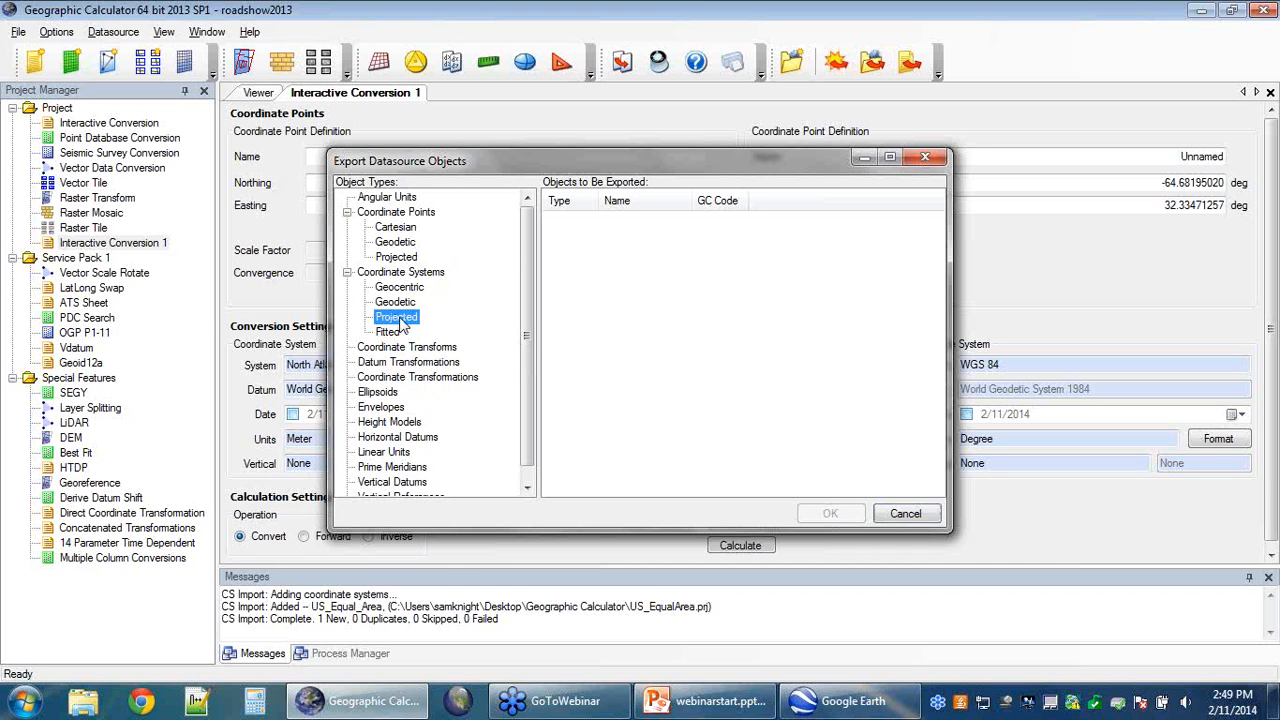
double_click(398, 318)
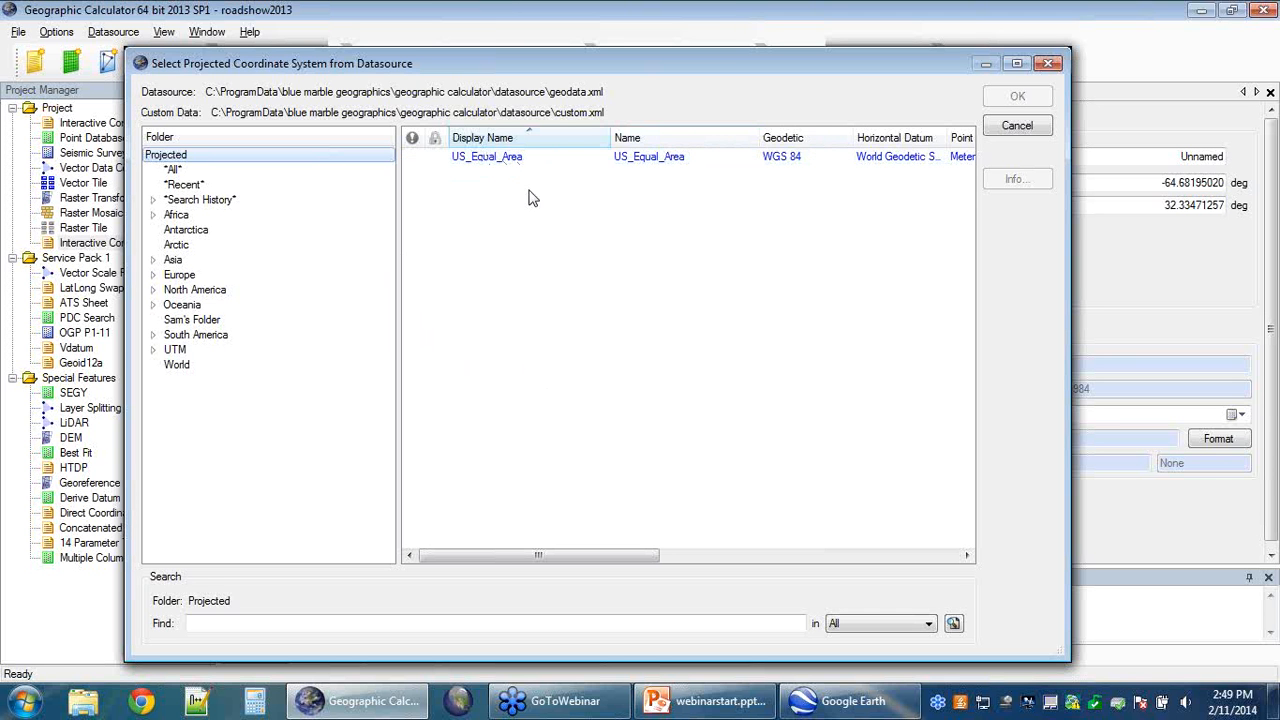
Step: Add North Atlantic Map Projection from the custom user folder to the export list
left_click(207, 322)
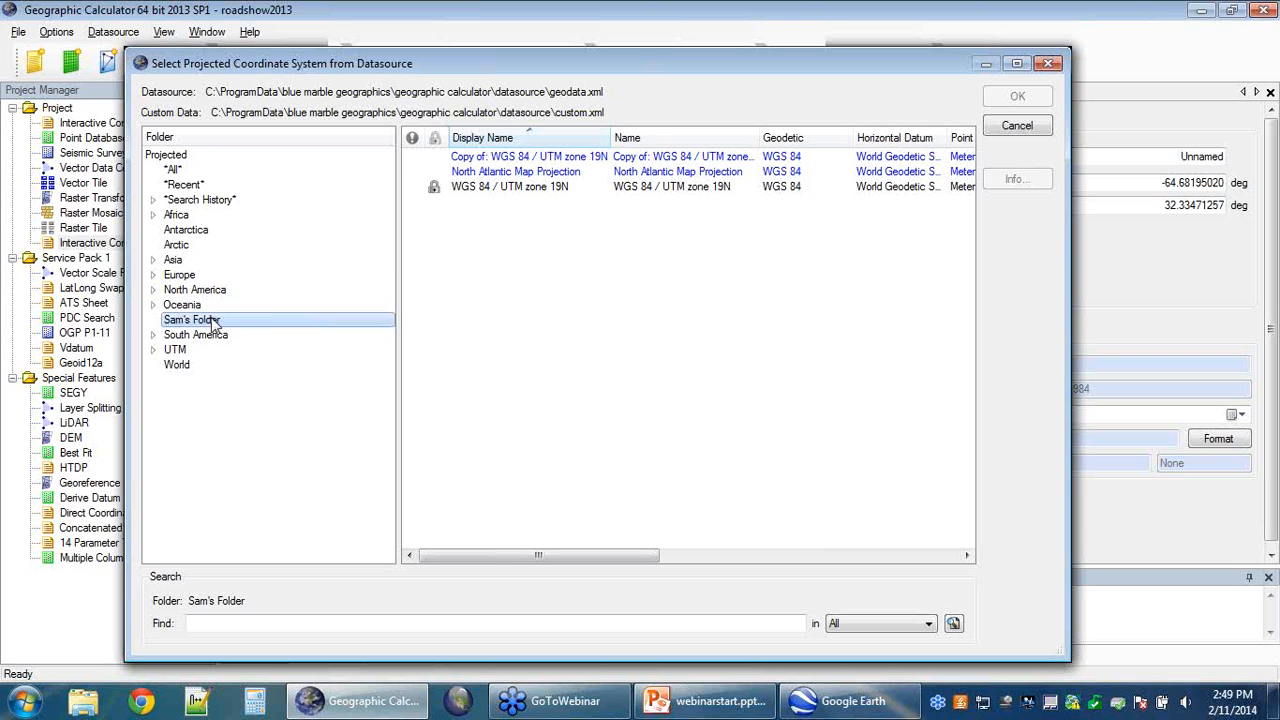
left_click(487, 174)
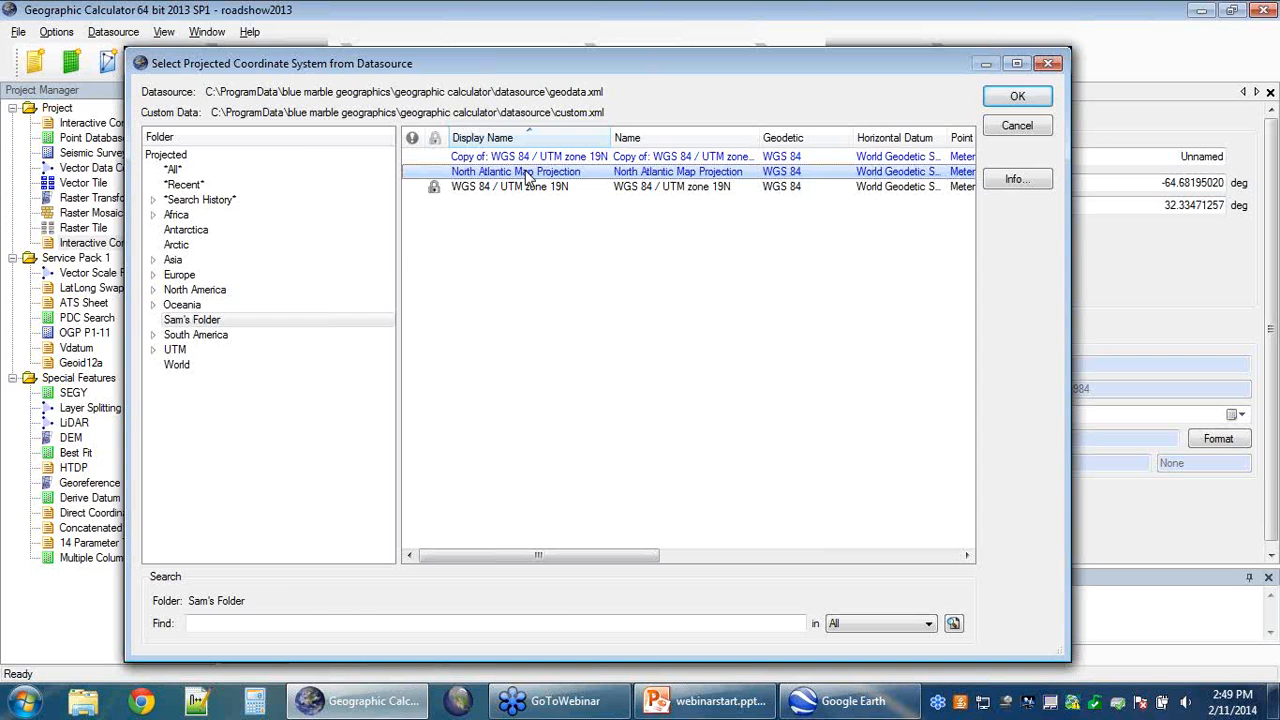
double_click(527, 174)
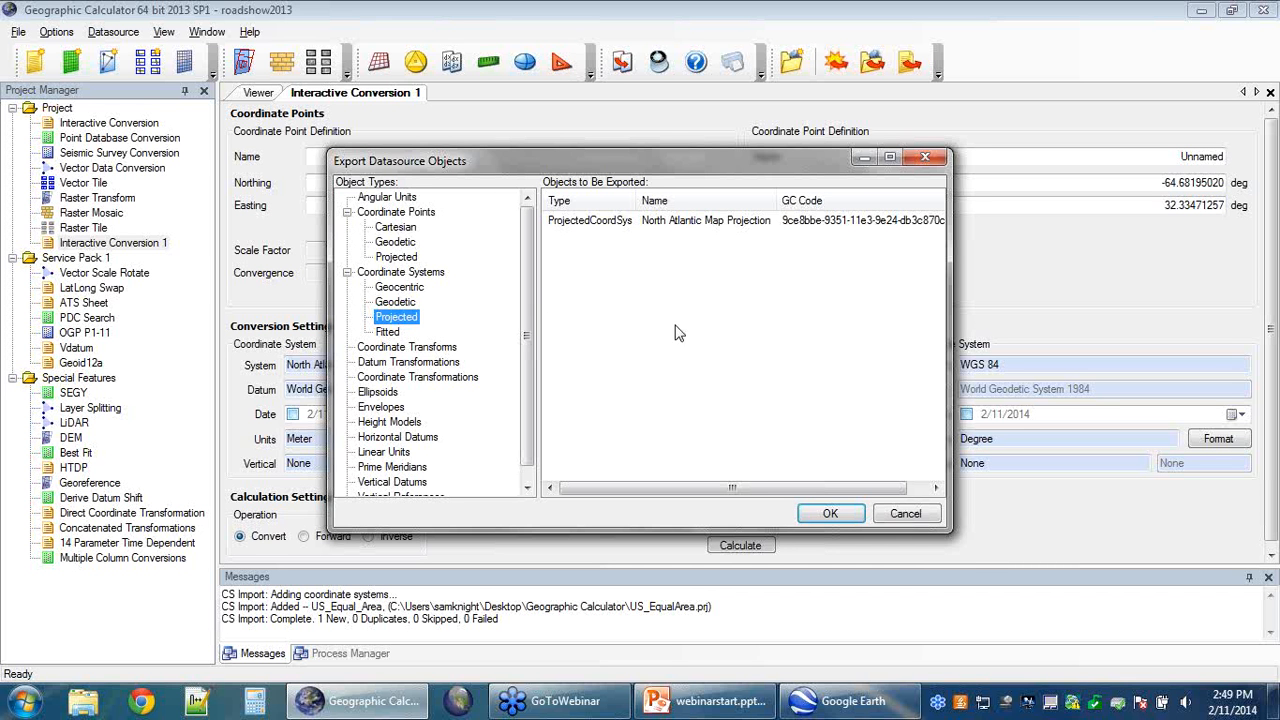
Step: Confirm the Export Datasource Objects dialog with OK to reach output file selection
left_click(830, 514)
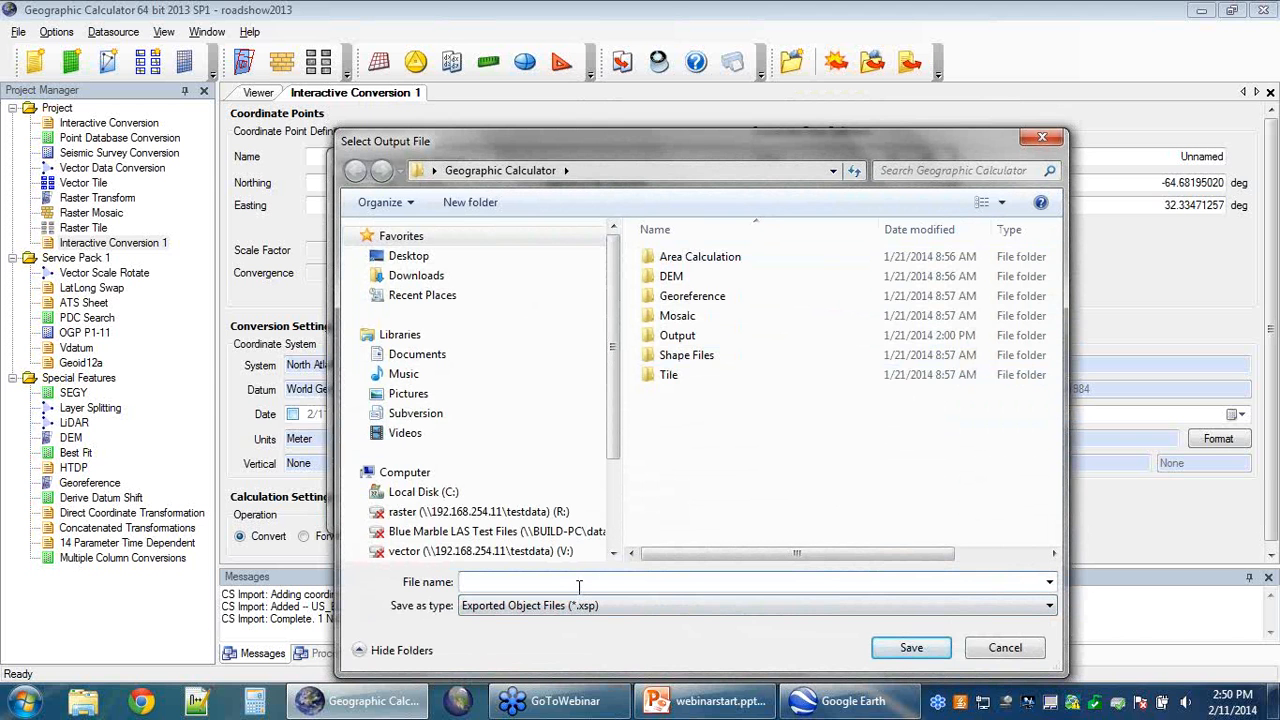
Step: Save the export as samssystems on the Desktop and acknowledge the success message
left_click(408, 256)
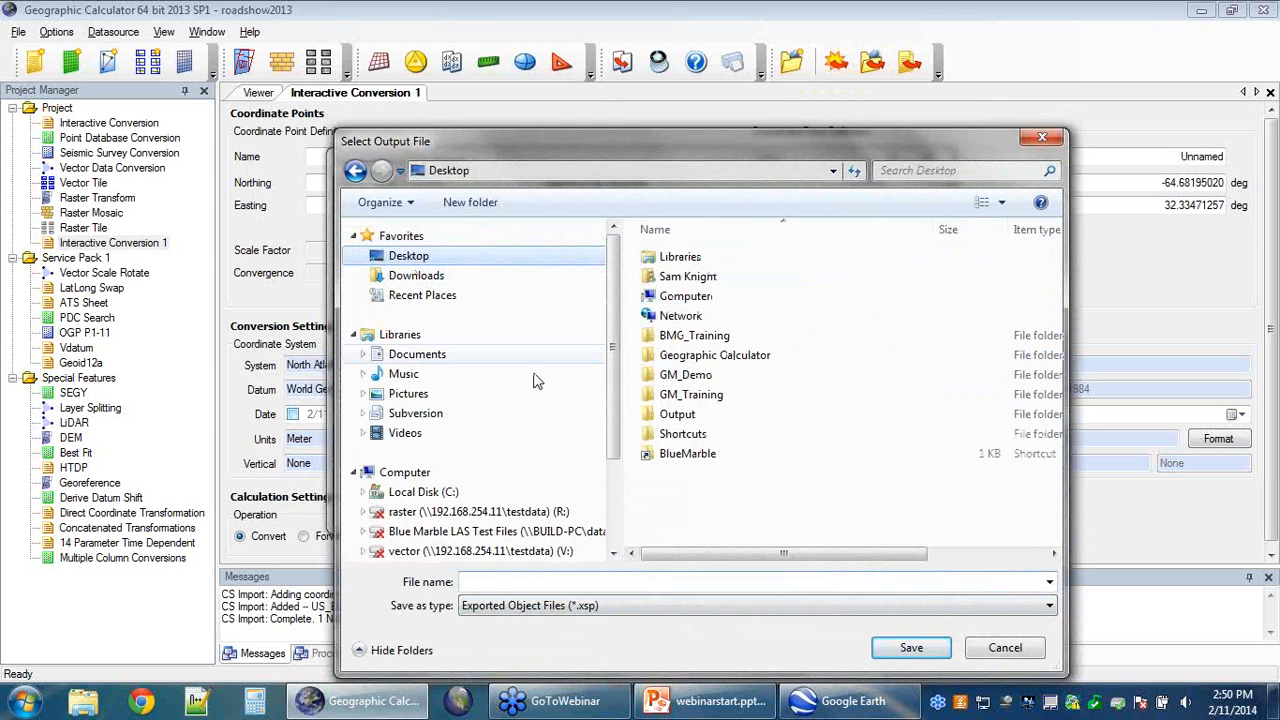
left_click(512, 581)
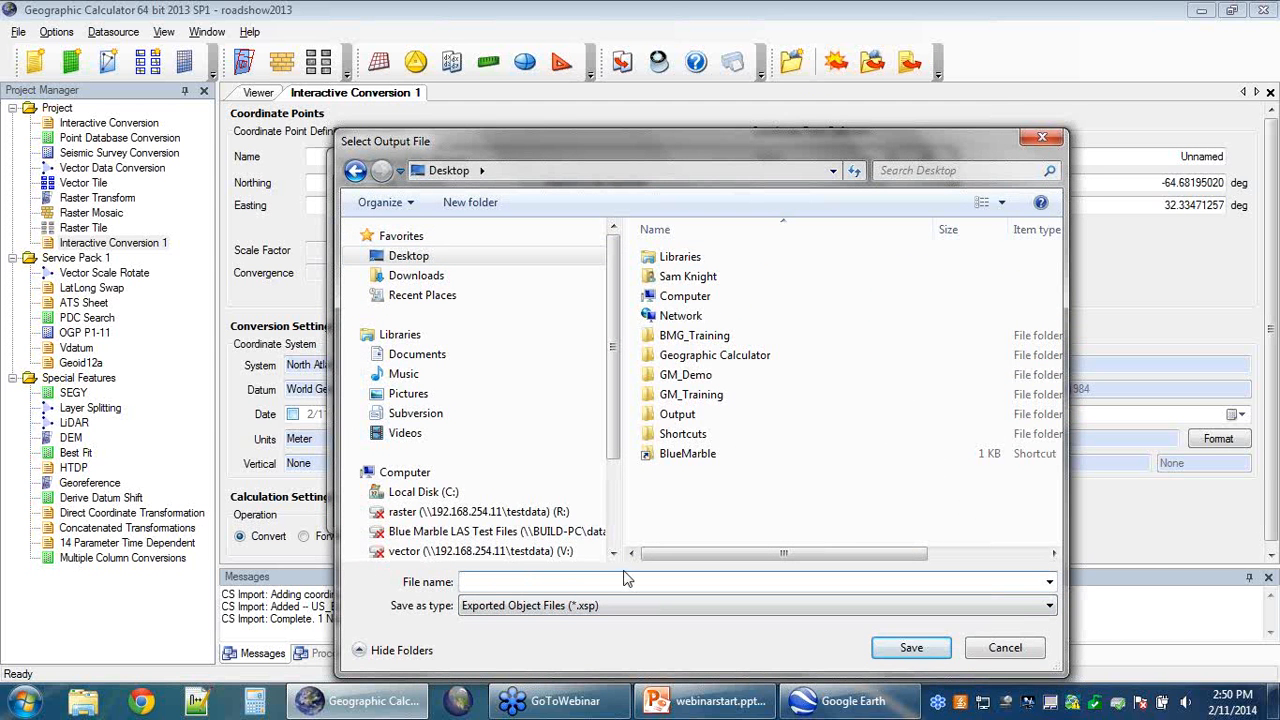
type("samssystems")
left_click(905, 650)
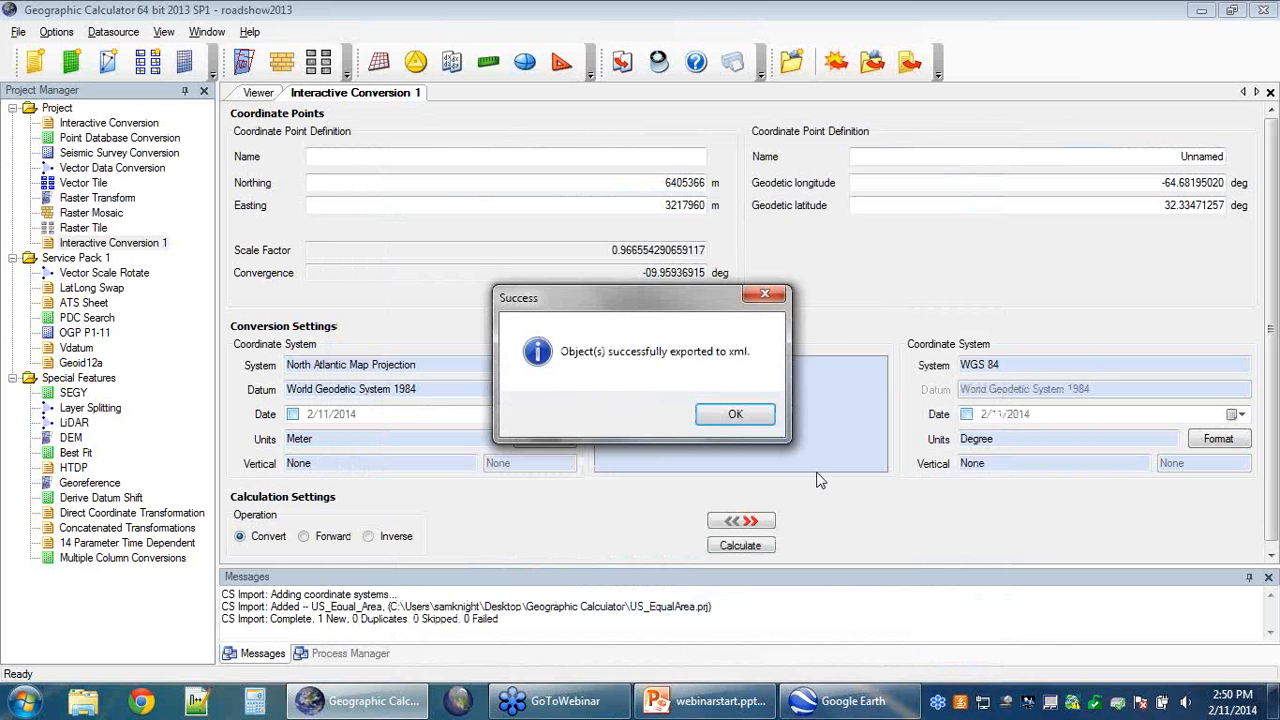
left_click(735, 414)
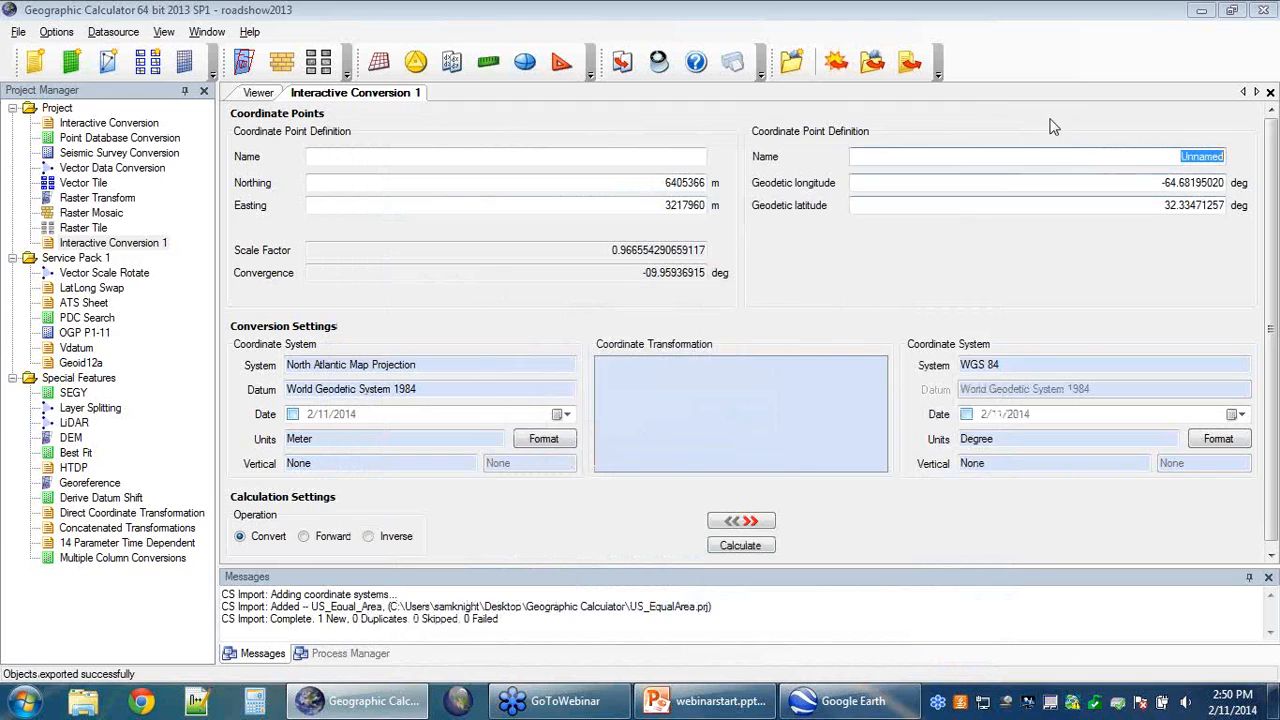
left_click(1193, 9)
Step: Minimize the open windows and drag the samssystems.xsp icon toward the desktop centre
left_click(1198, 9)
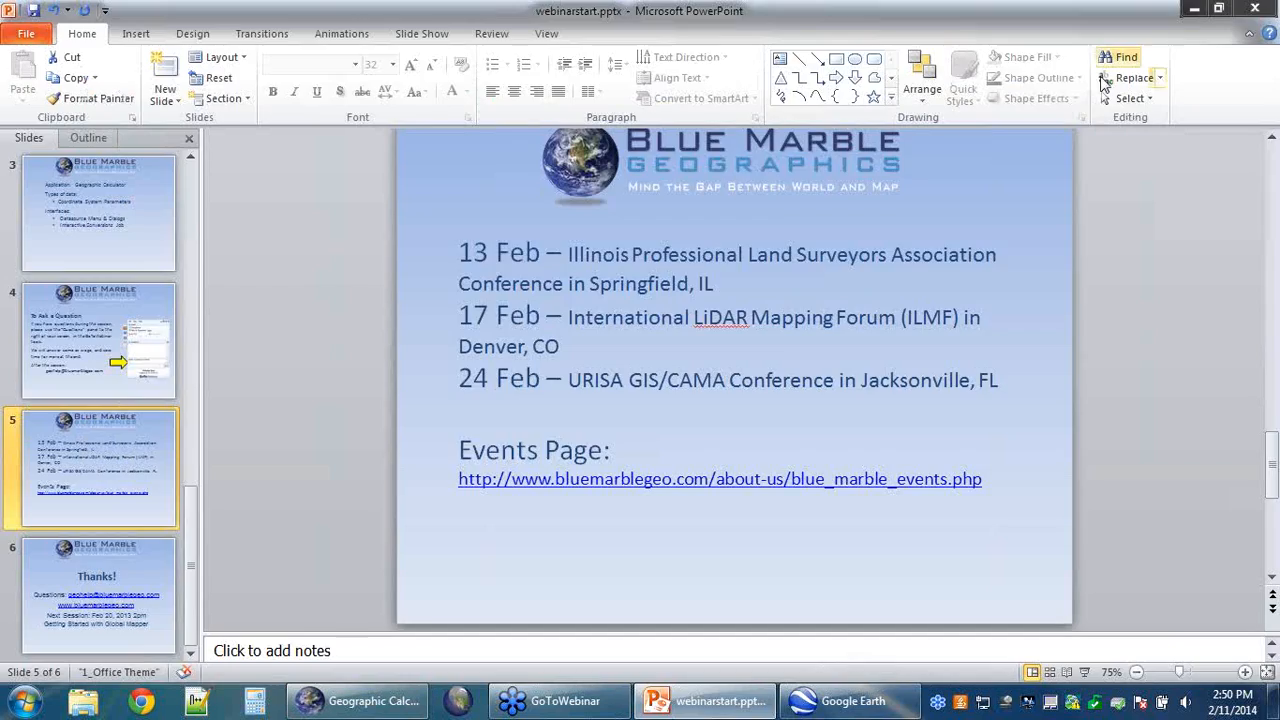
left_click(1193, 9)
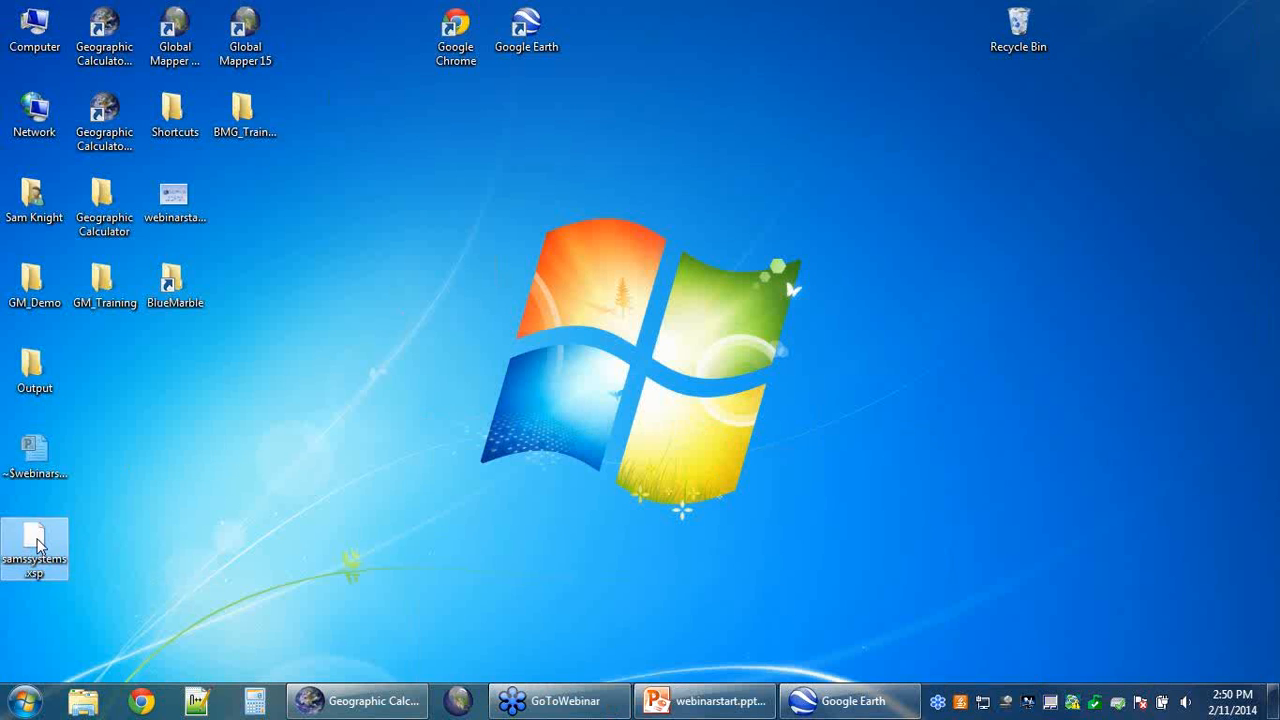
left_click_drag(38, 544, 326, 352)
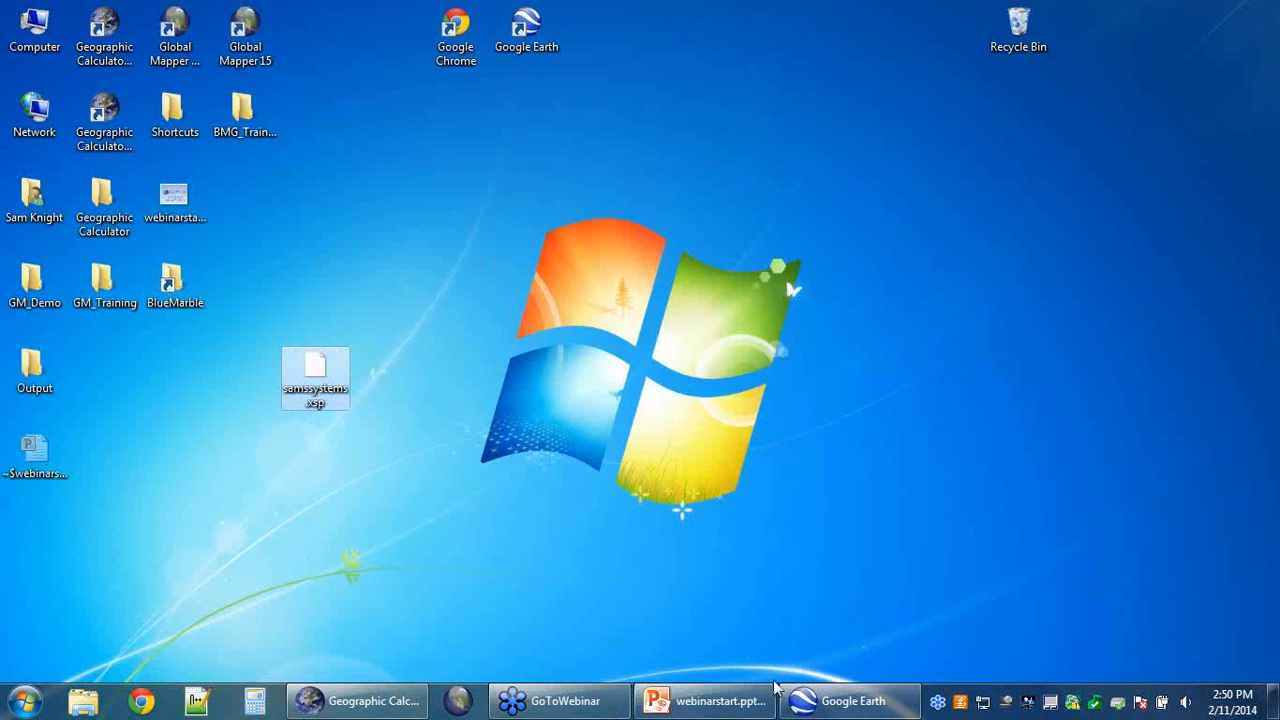
mouse_move(371, 703)
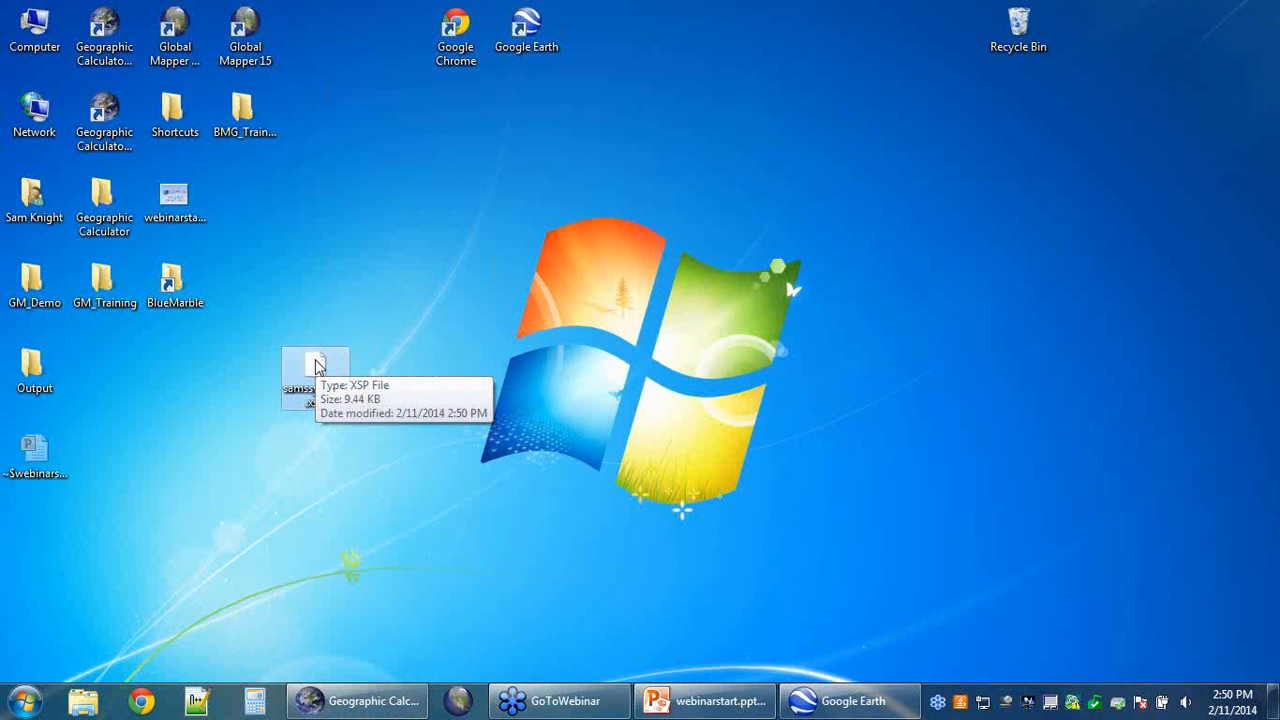
Step: Restore Geographic Calculator from the taskbar and open Options > Preferences
left_click(371, 703)
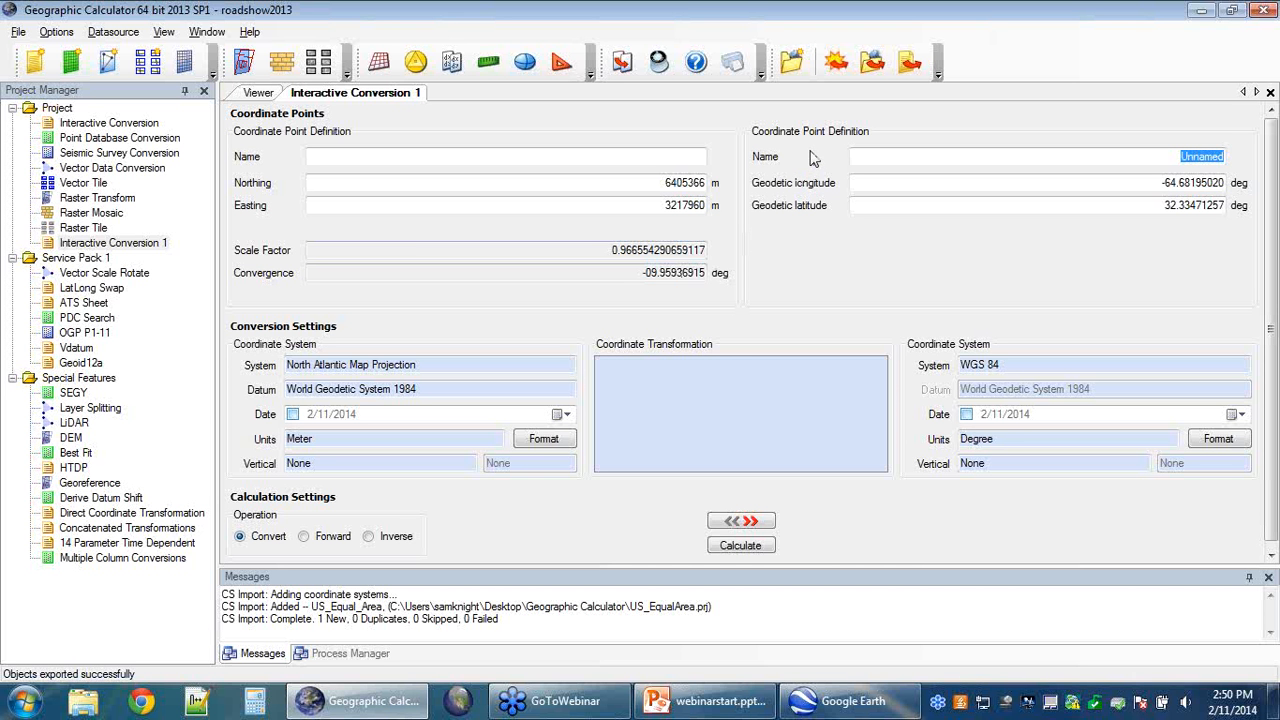
left_click(115, 33)
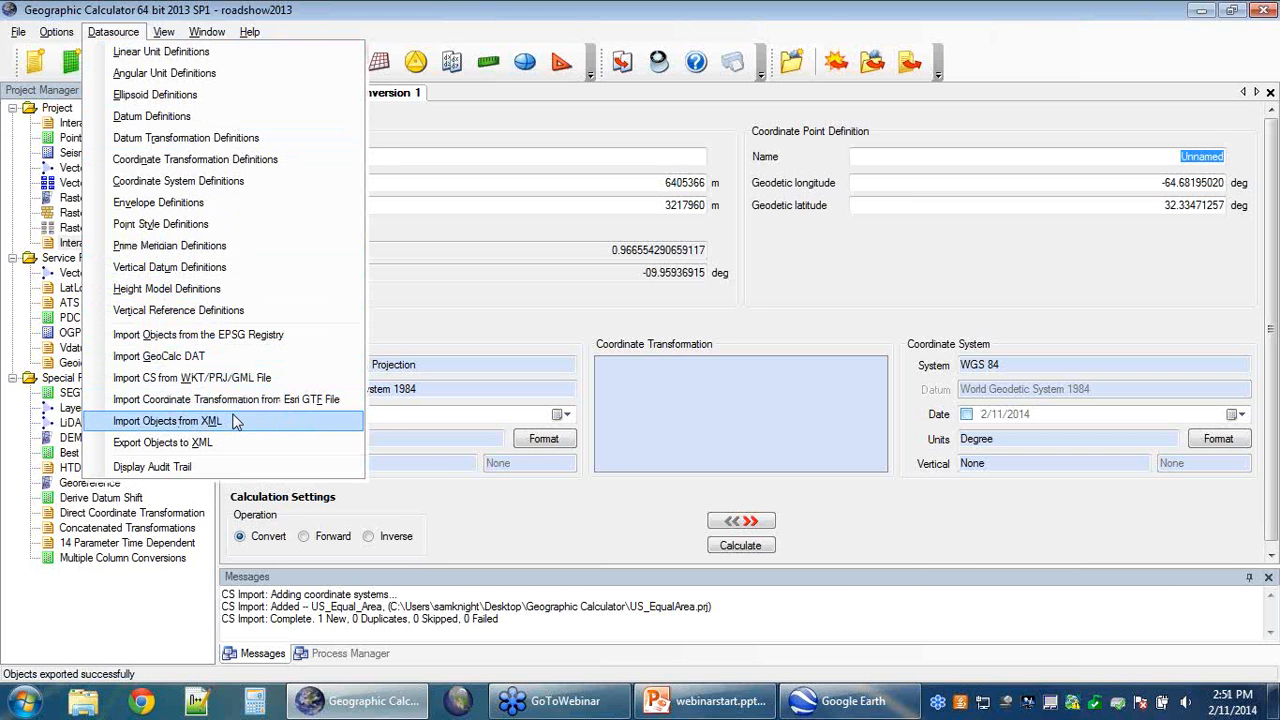
left_click(410, 318)
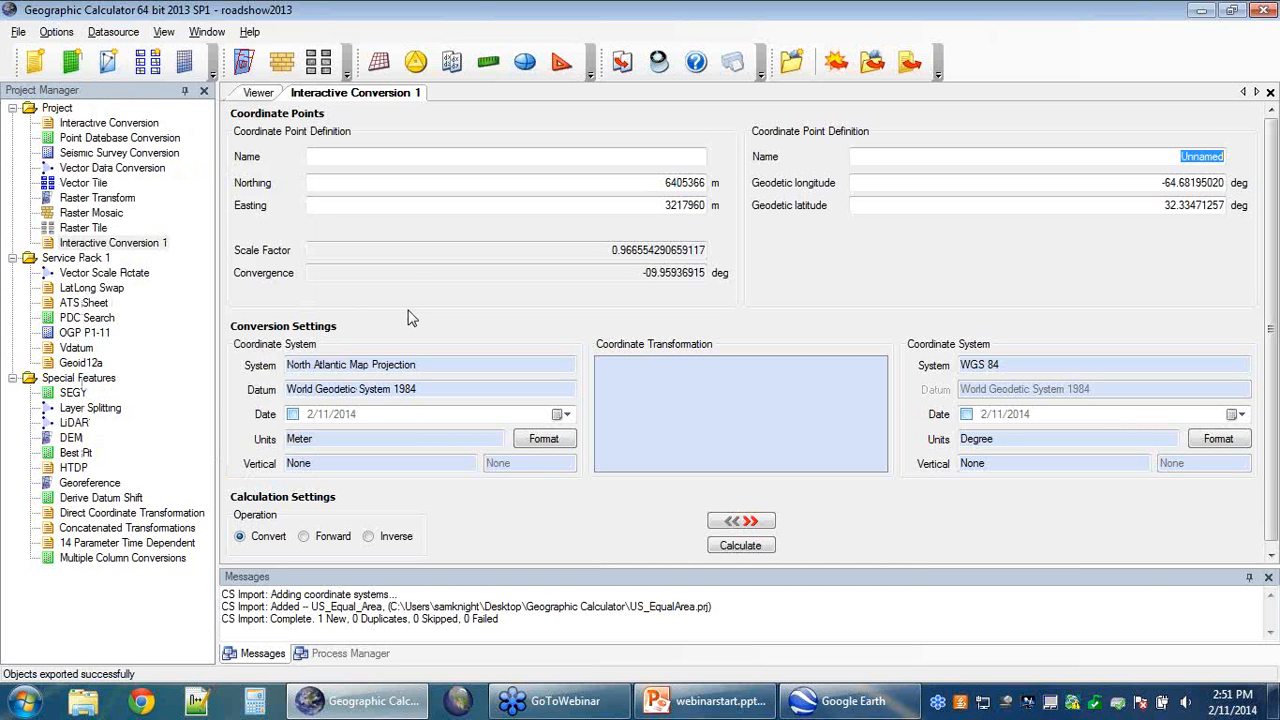
left_click(55, 33)
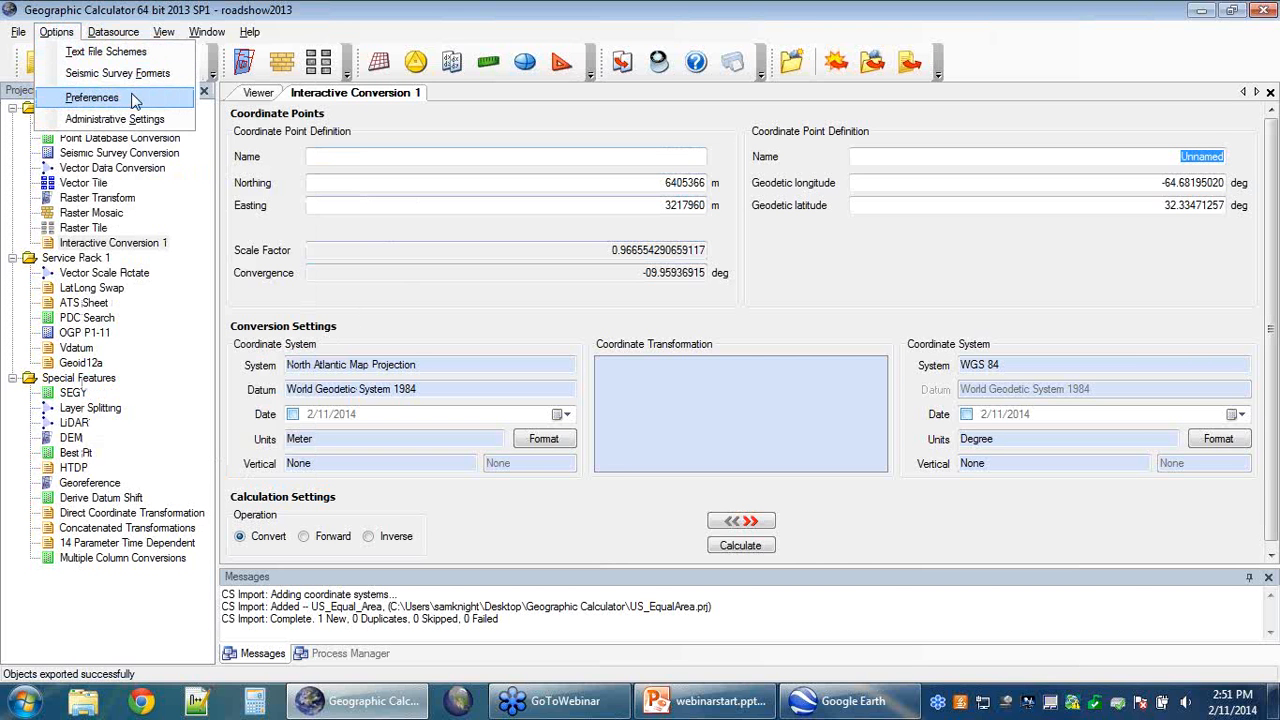
left_click(92, 97)
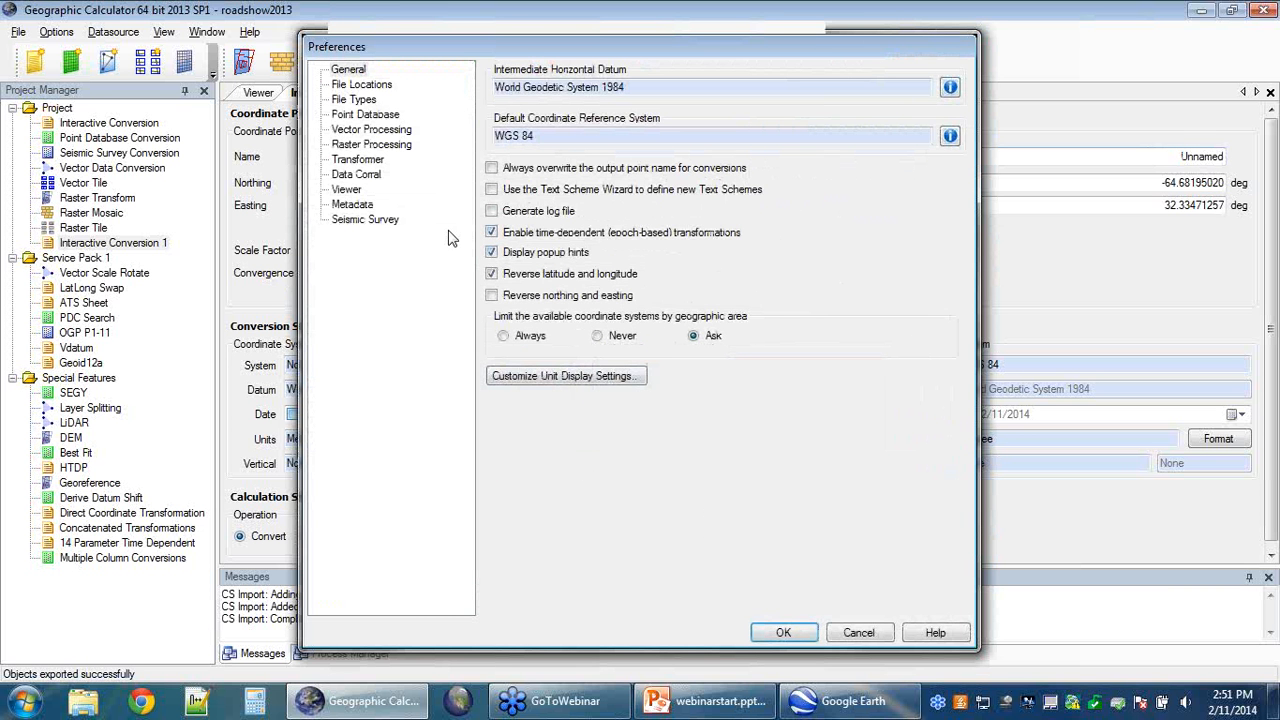
Step: Show the File Locations page and browse for the custom datasource file custom.xml
left_click(380, 86)
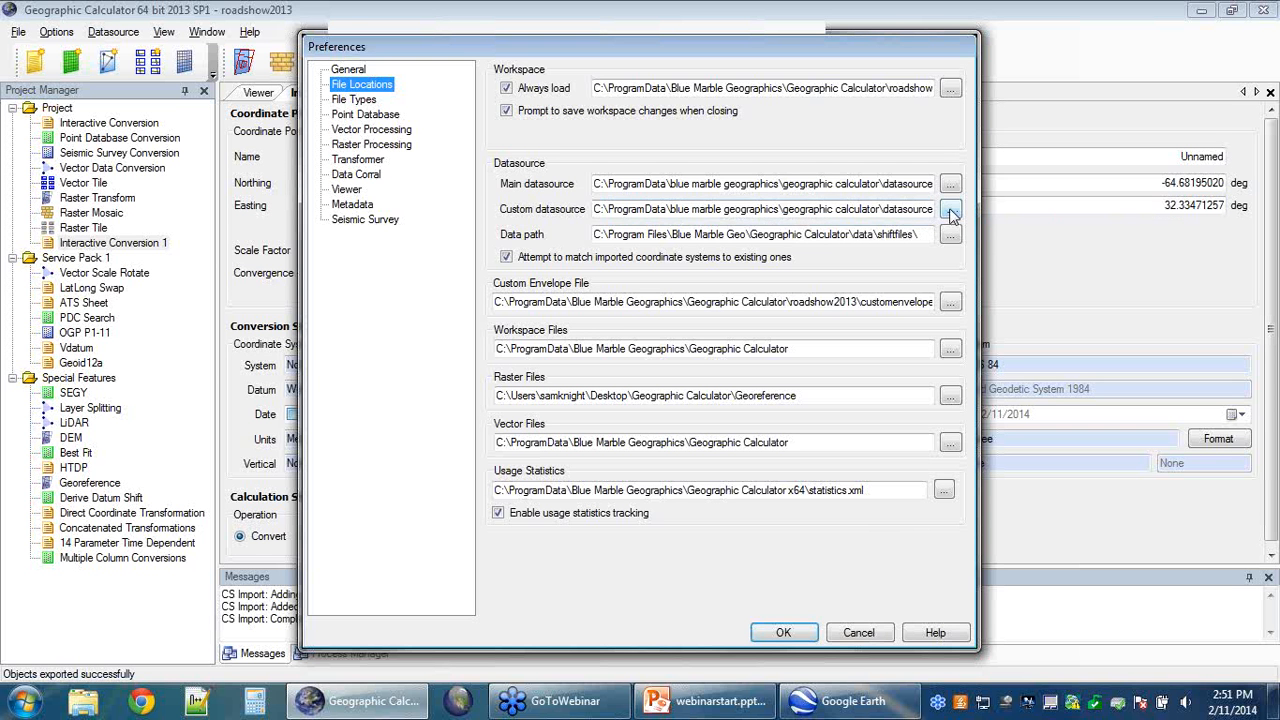
left_click(950, 209)
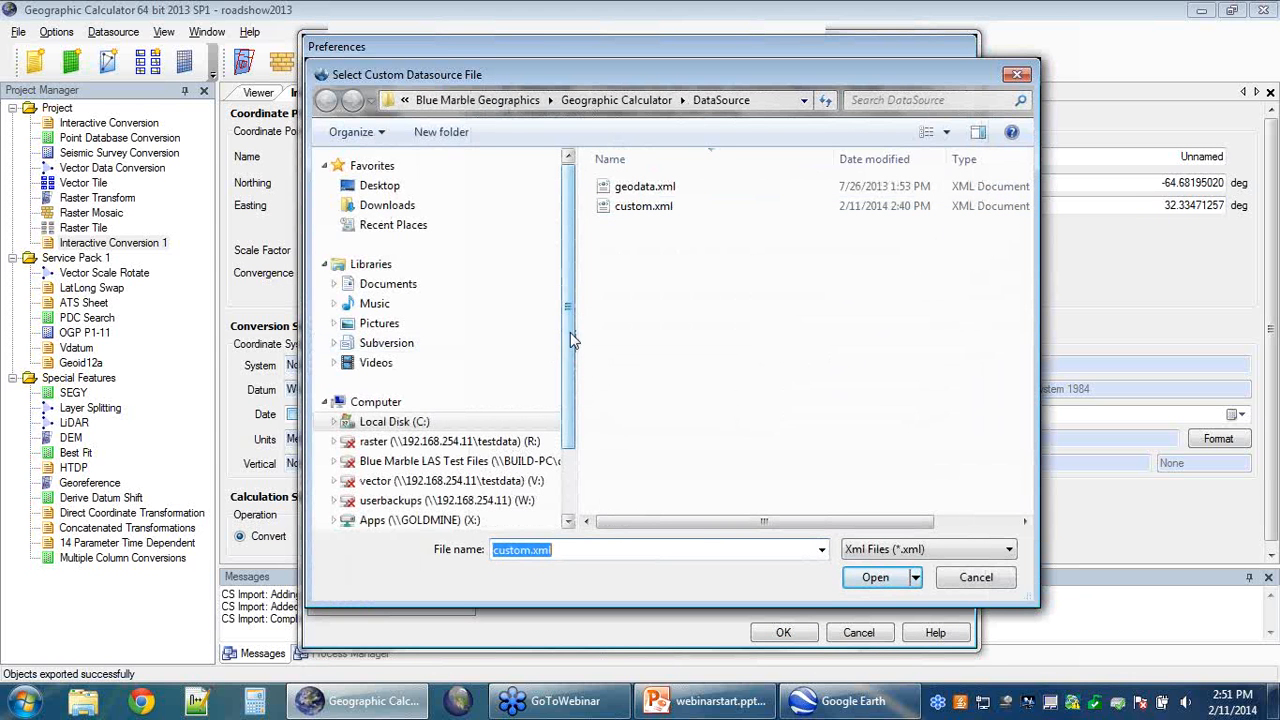
Step: Cancel the custom datasource file picker and accept Preferences unchanged with OK
left_click_drag(570, 333, 566, 400)
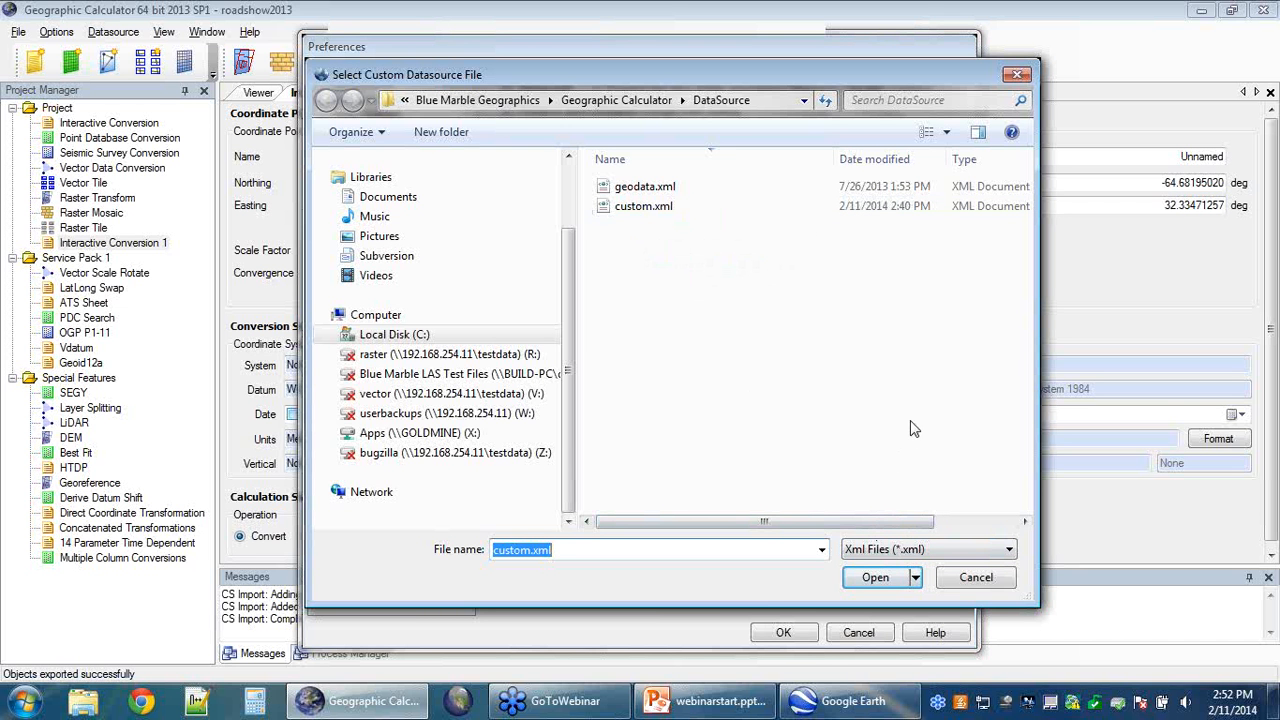
left_click_drag(574, 345, 576, 266)
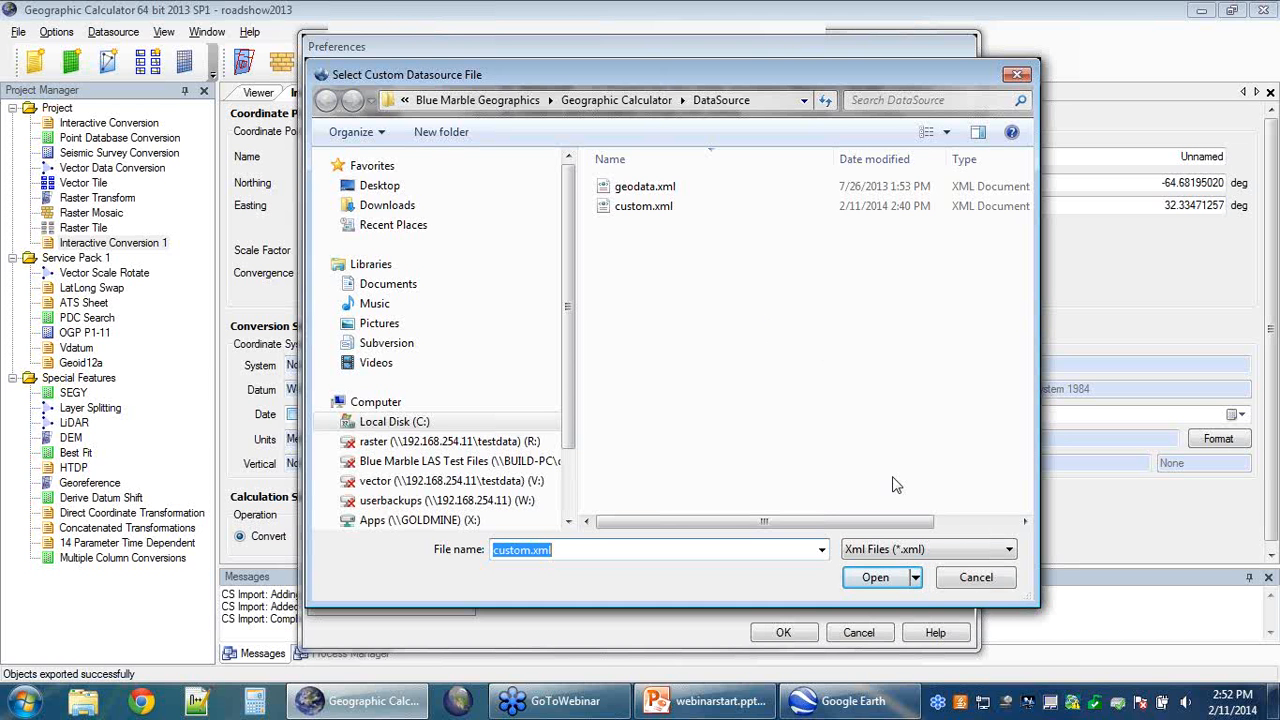
left_click(972, 579)
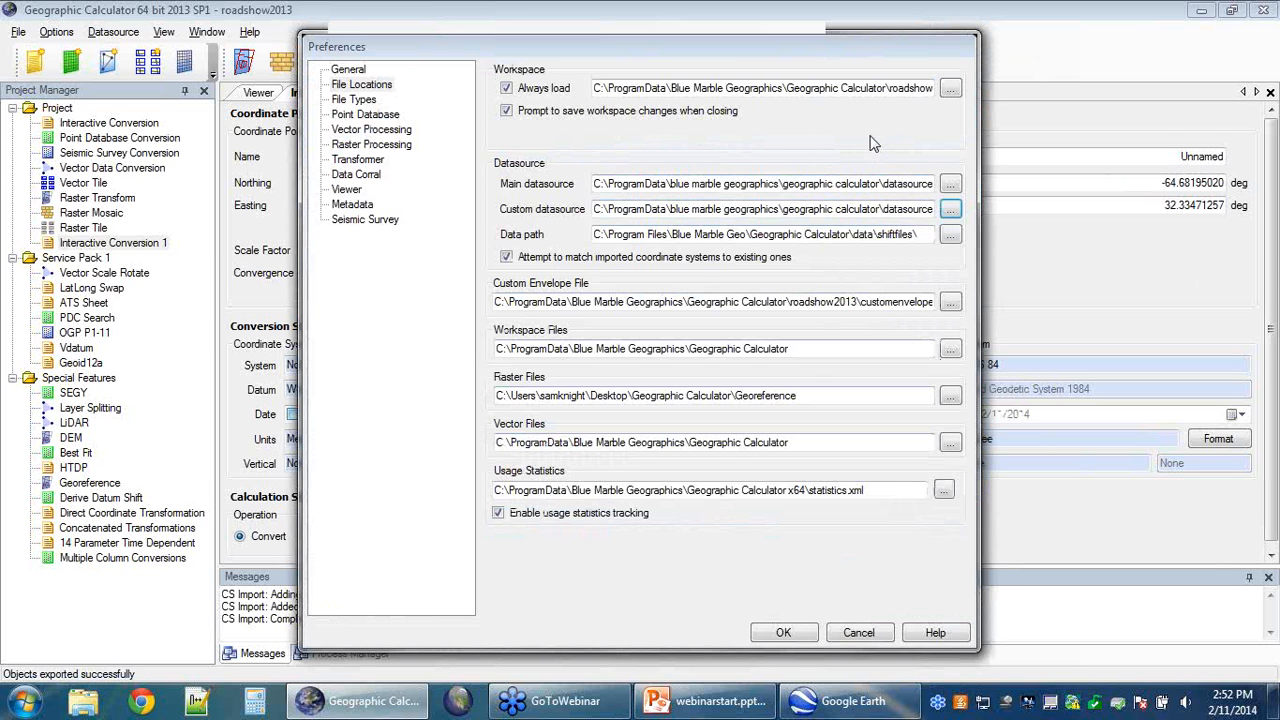
left_click(783, 633)
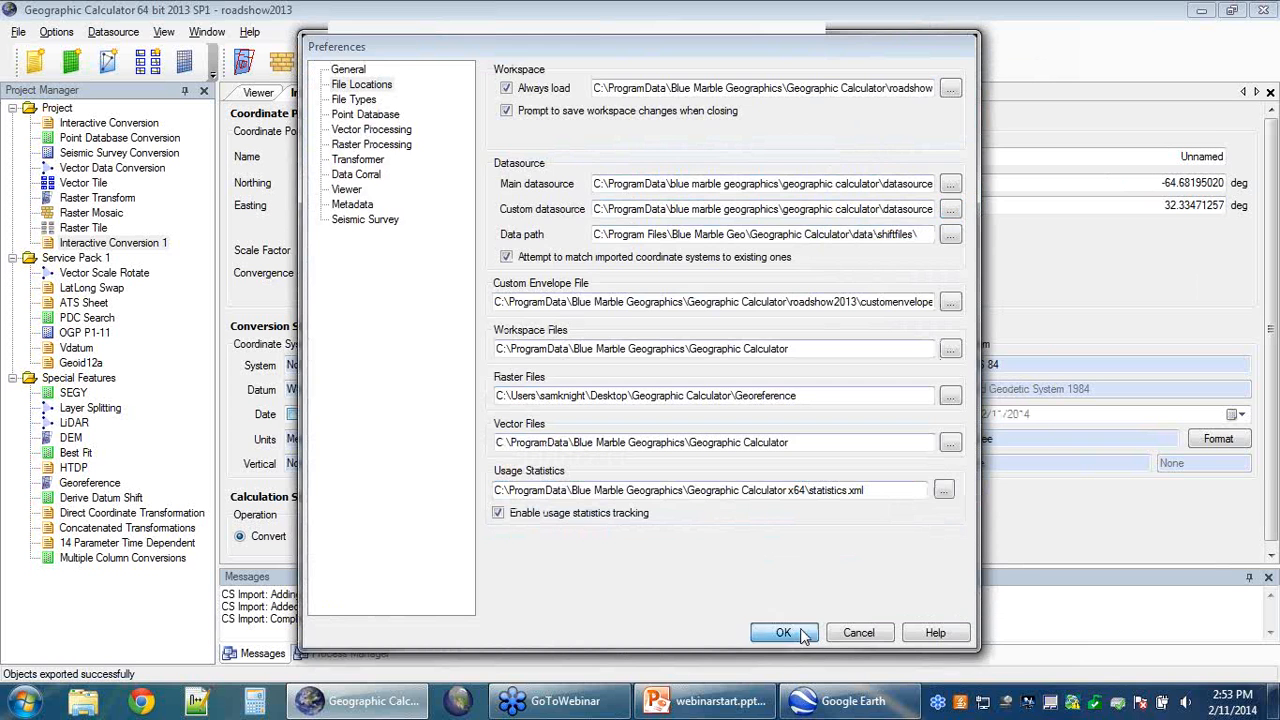
Step: Browse the datasource's coordinate systems for North Atlantic Map Projection, close unchanged, and return to webinarstart.pptx
left_click(419, 364)
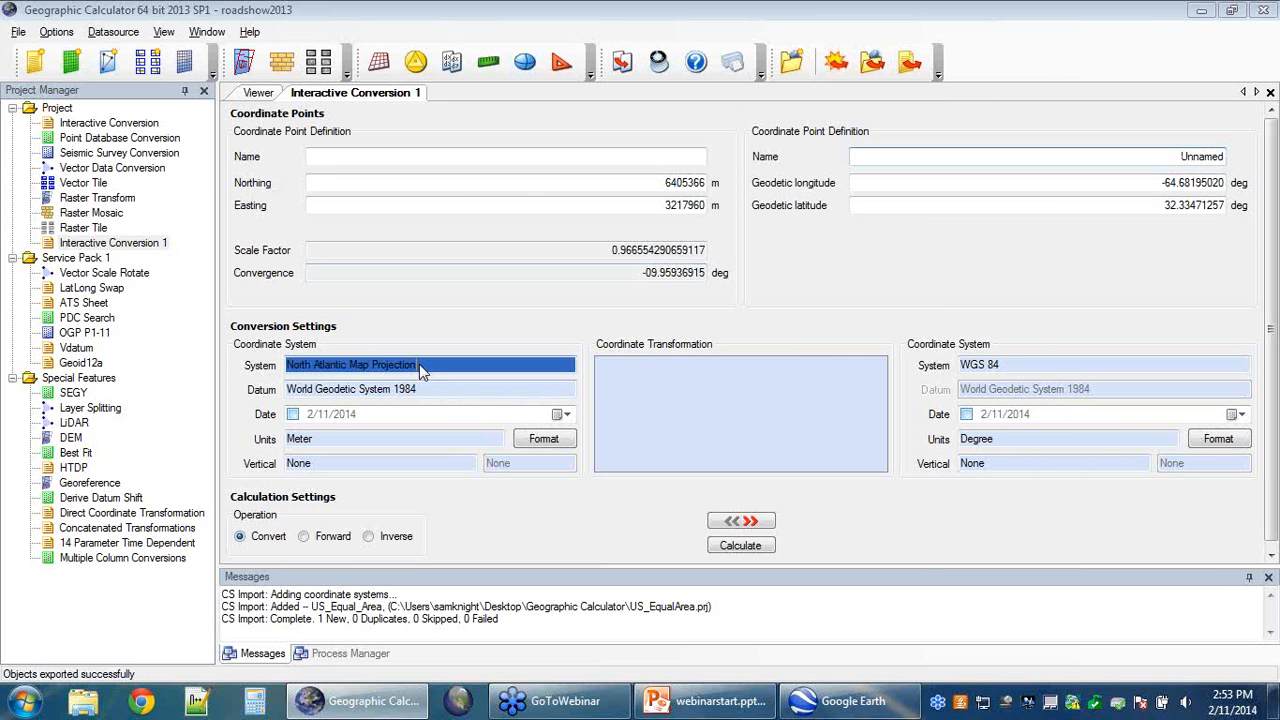
left_click(722, 369)
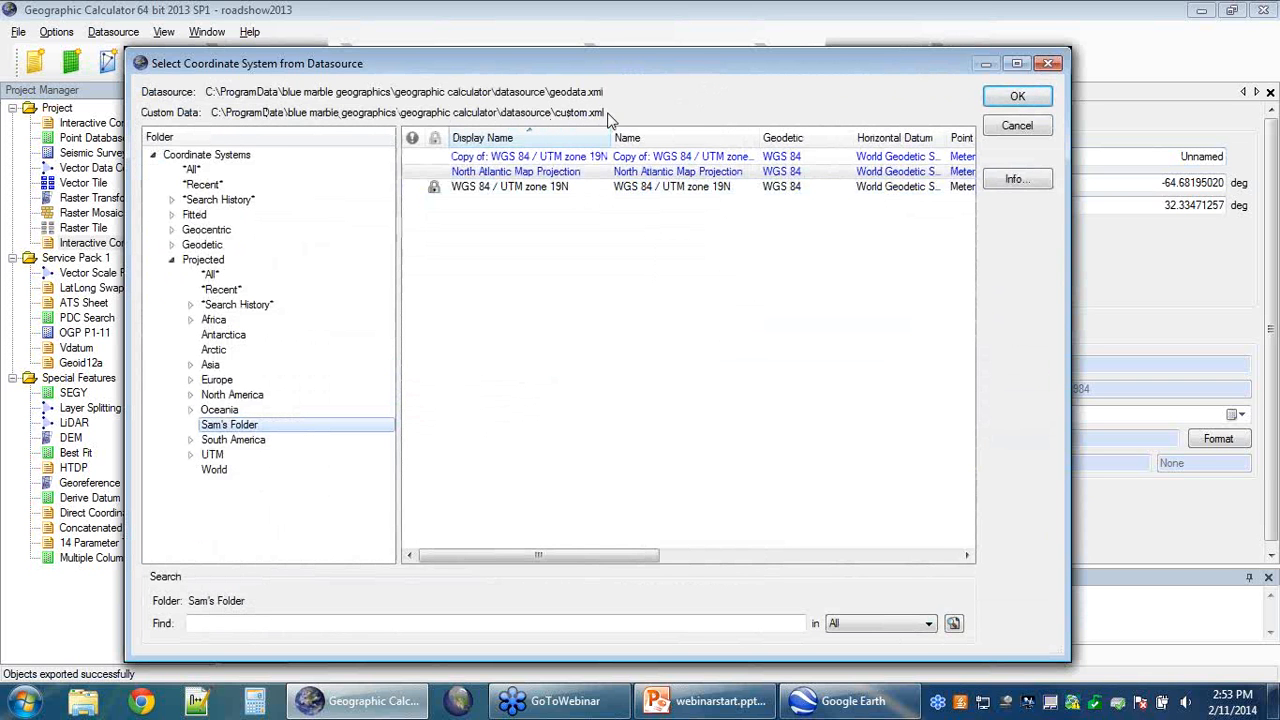
left_click(1050, 63)
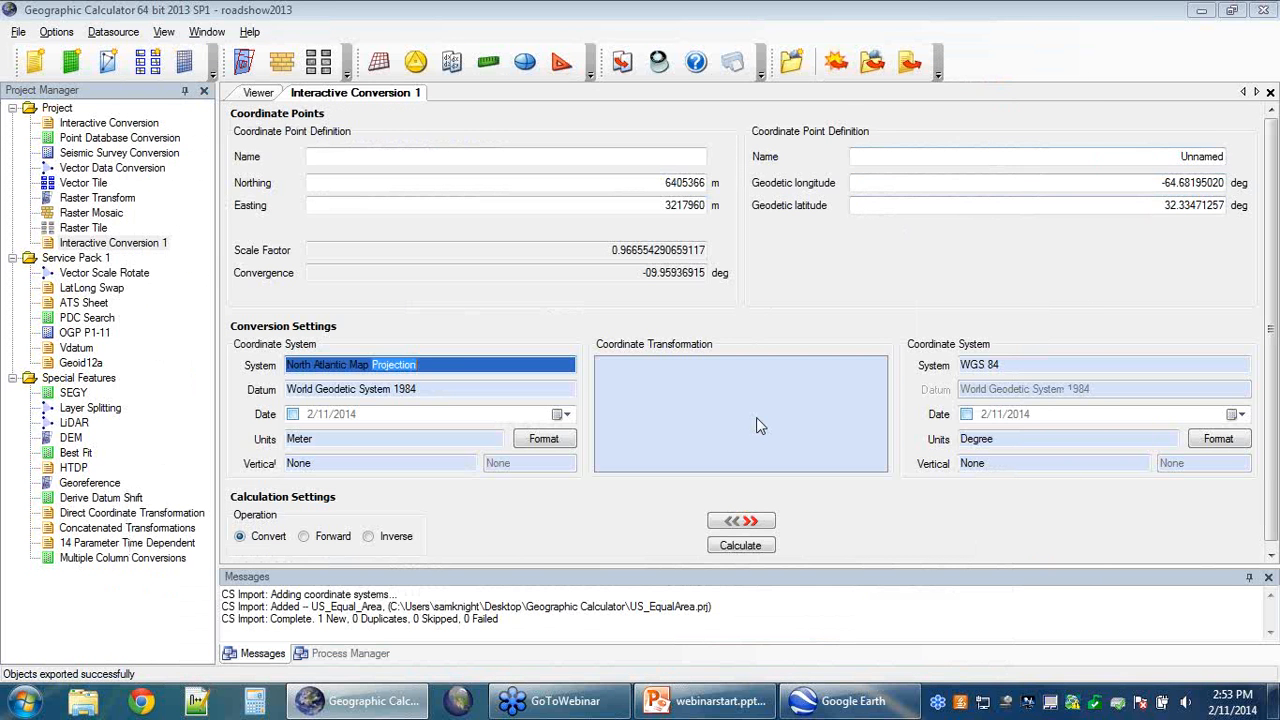
left_click(722, 705)
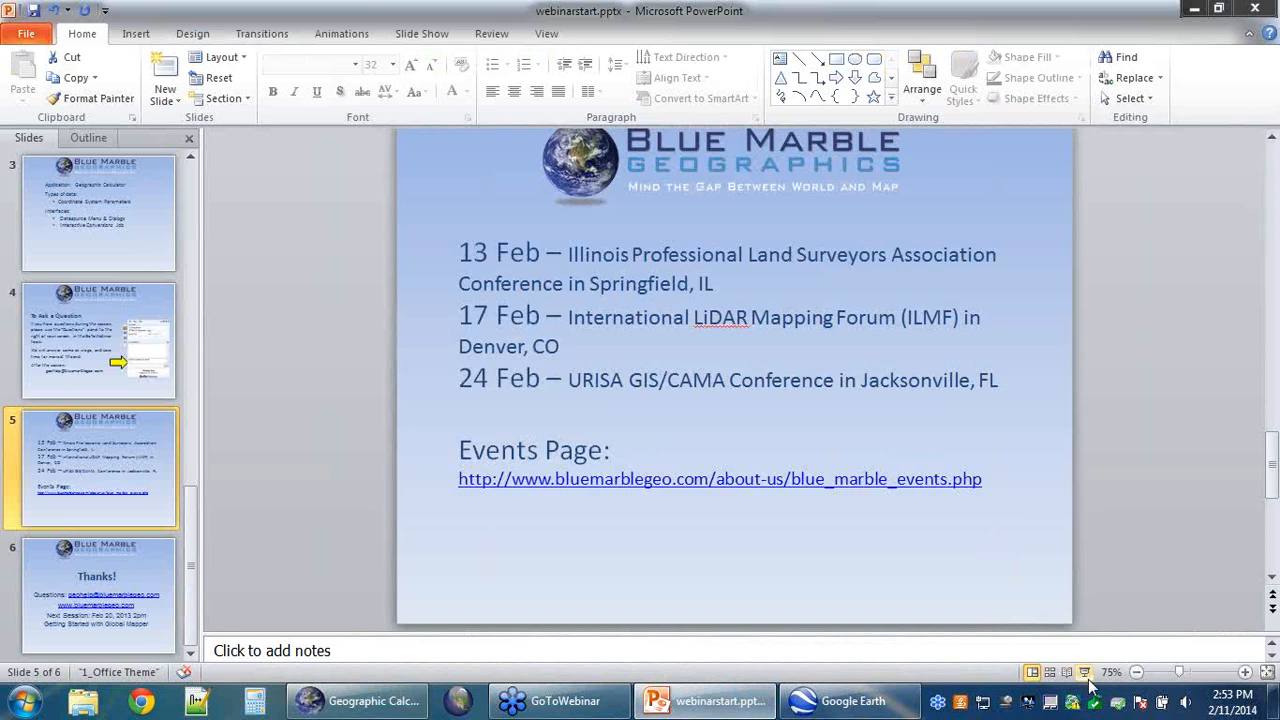
Step: Run the slide show and advance to the Thanks! slide announcing the Feb 20 Global Mapper session
left_click(1090, 677)
key("Right")
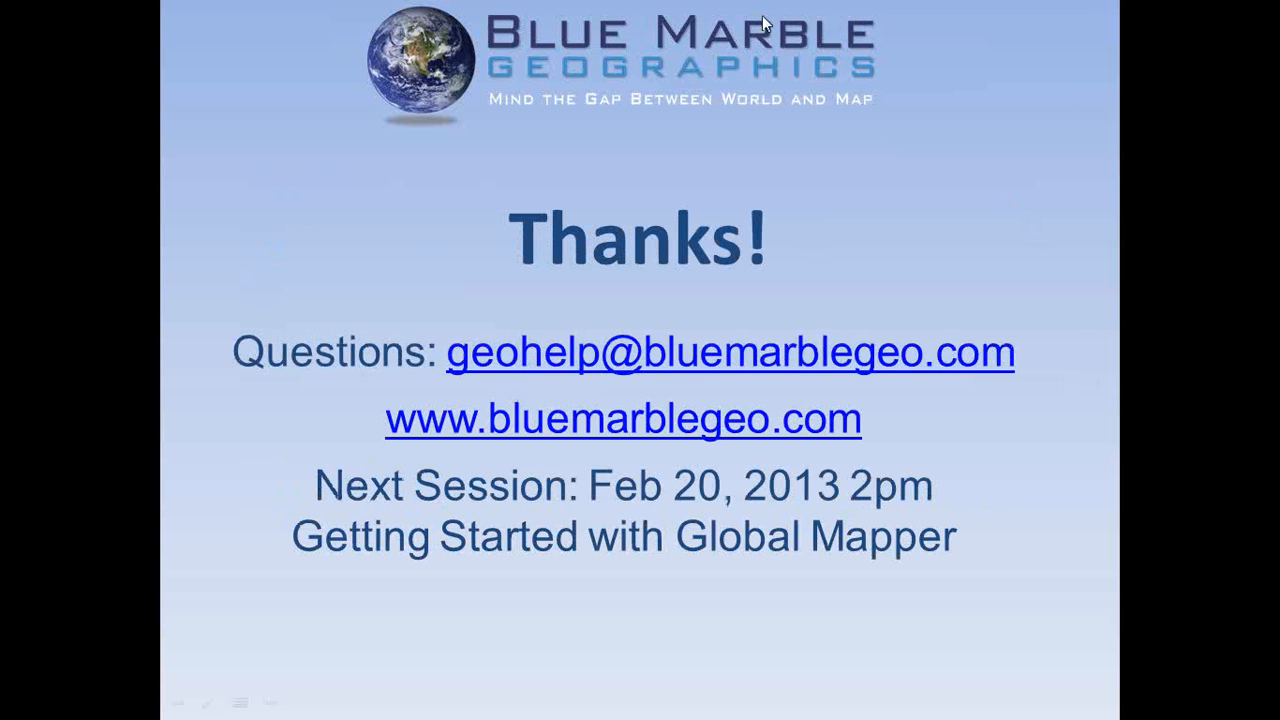
left_click(1200, 278)
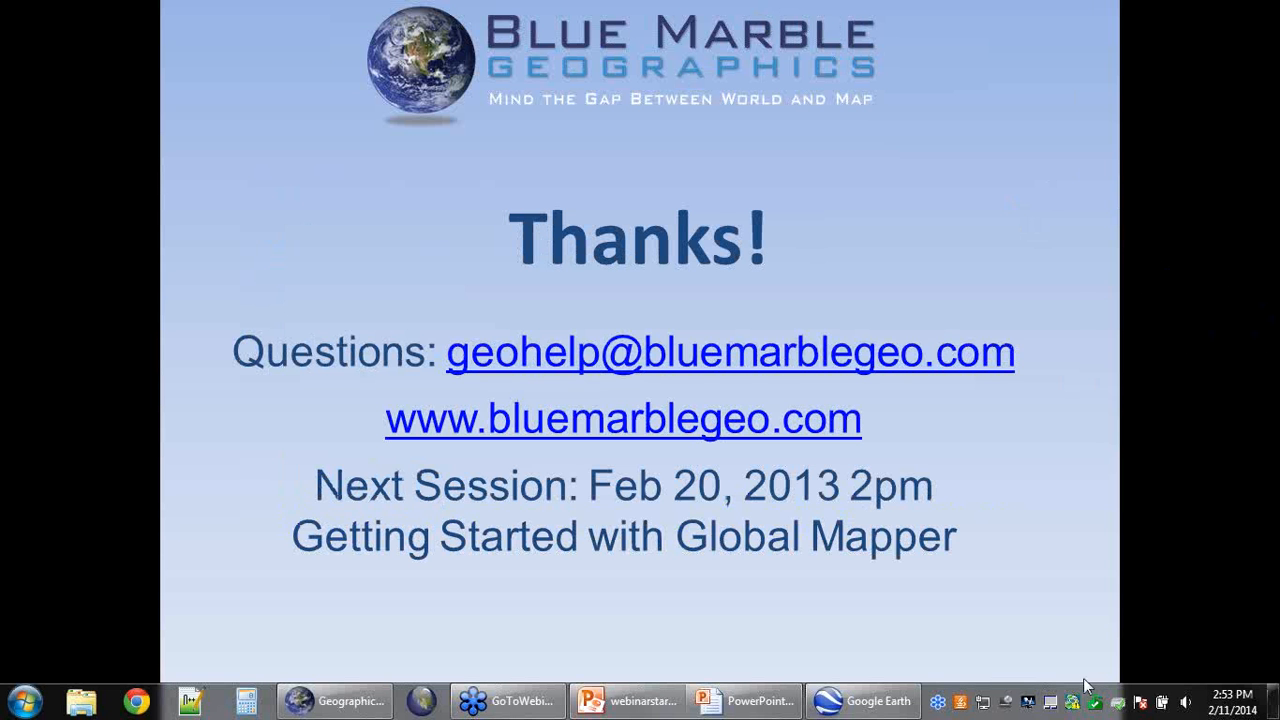
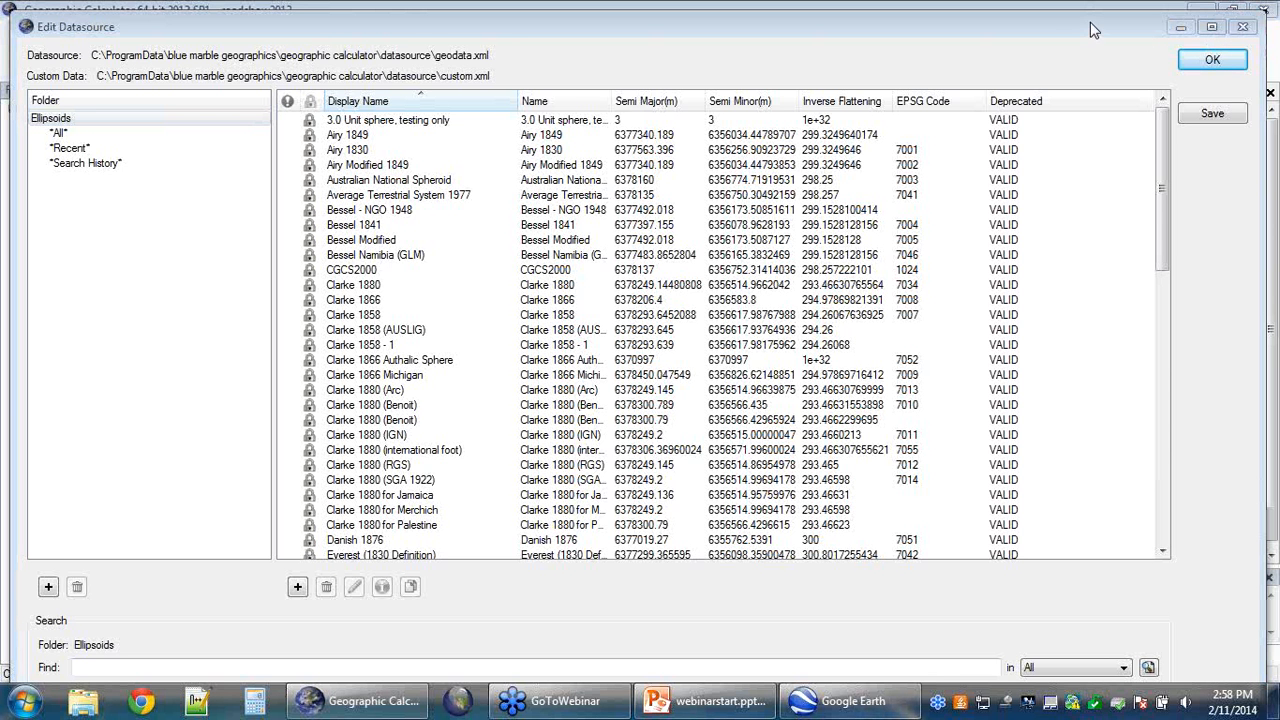
Step: Close the datasource editor without saving and turn on 'Lock the datasource from editing' in Administrative Settings
left_click(1240, 26)
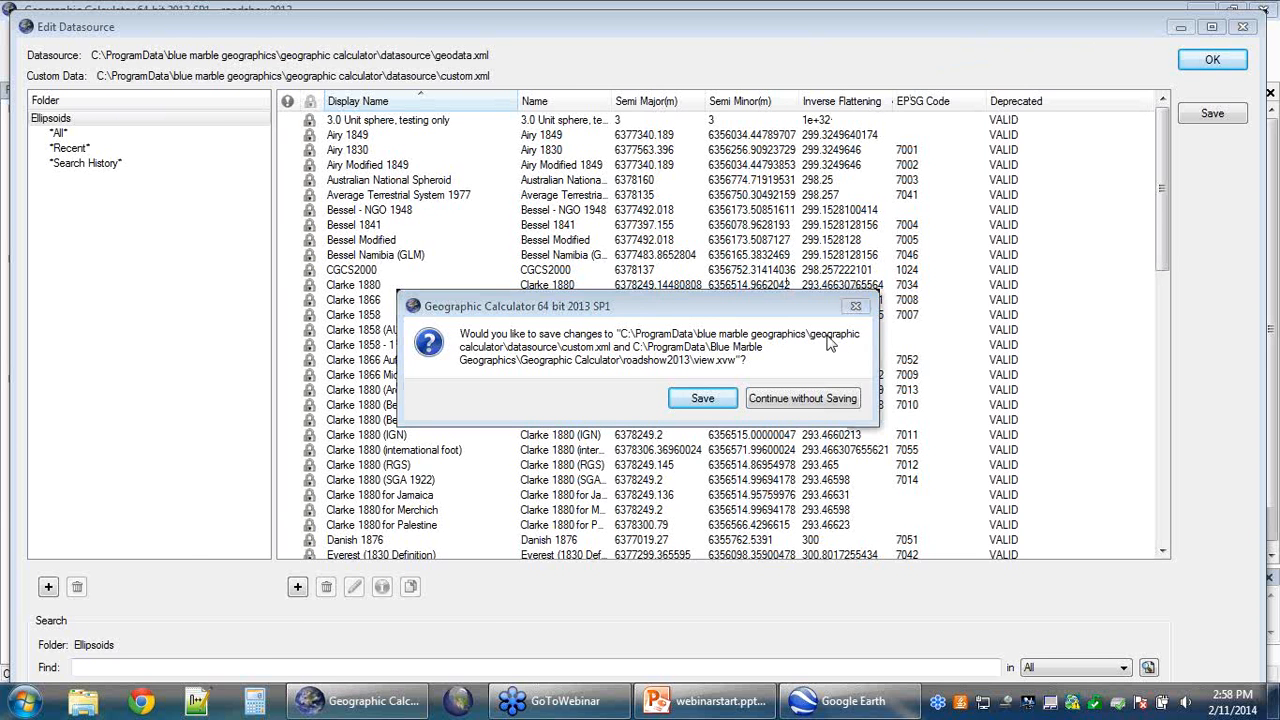
left_click(834, 398)
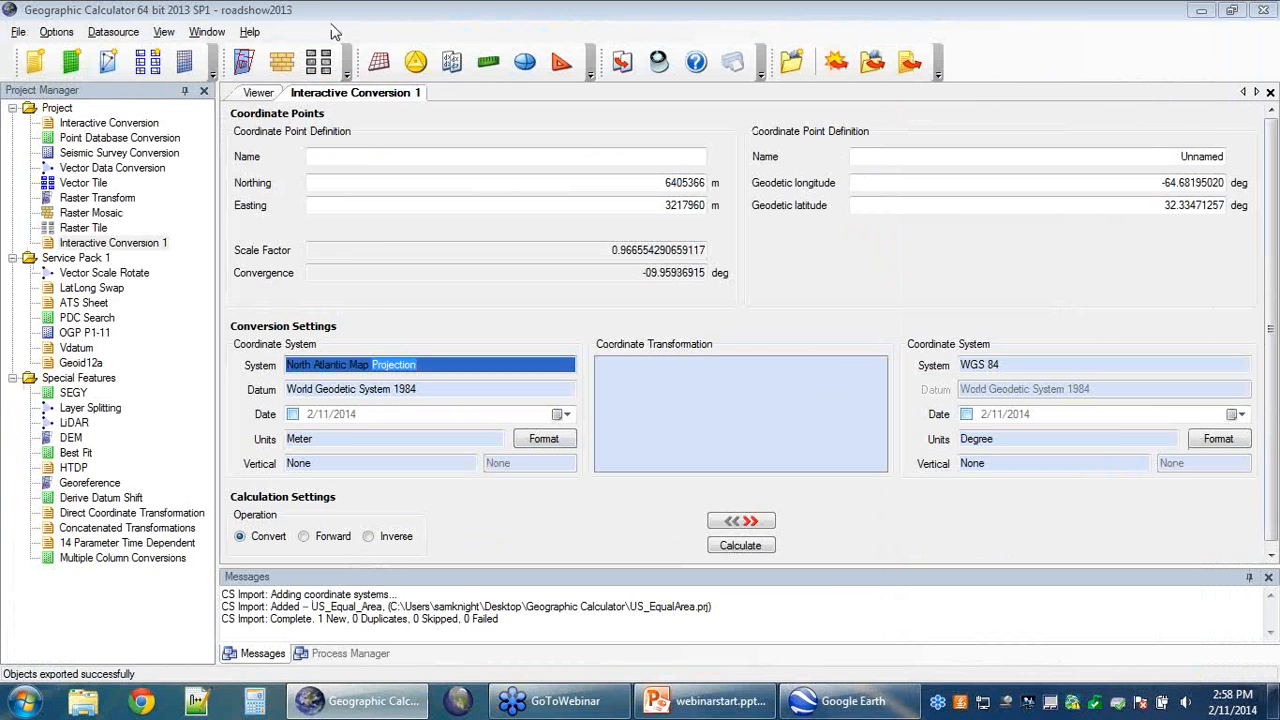
left_click(113, 32)
mouse_move(64, 36)
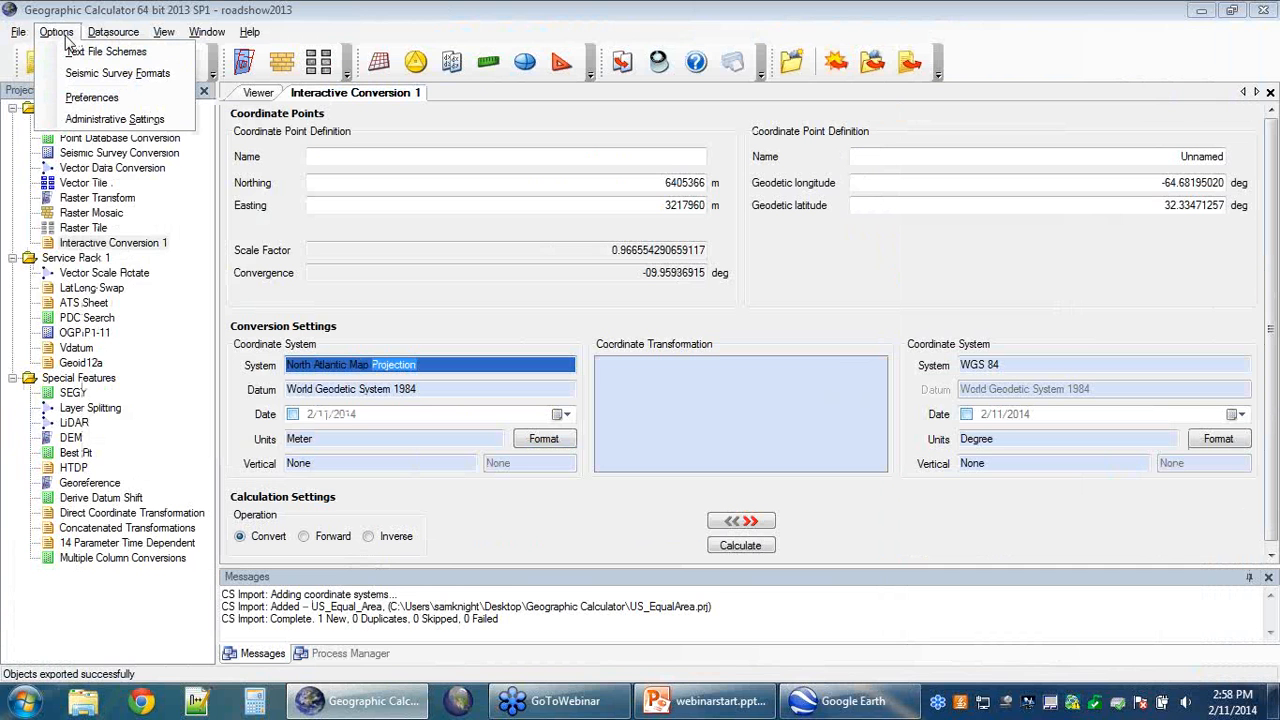
left_click(172, 121)
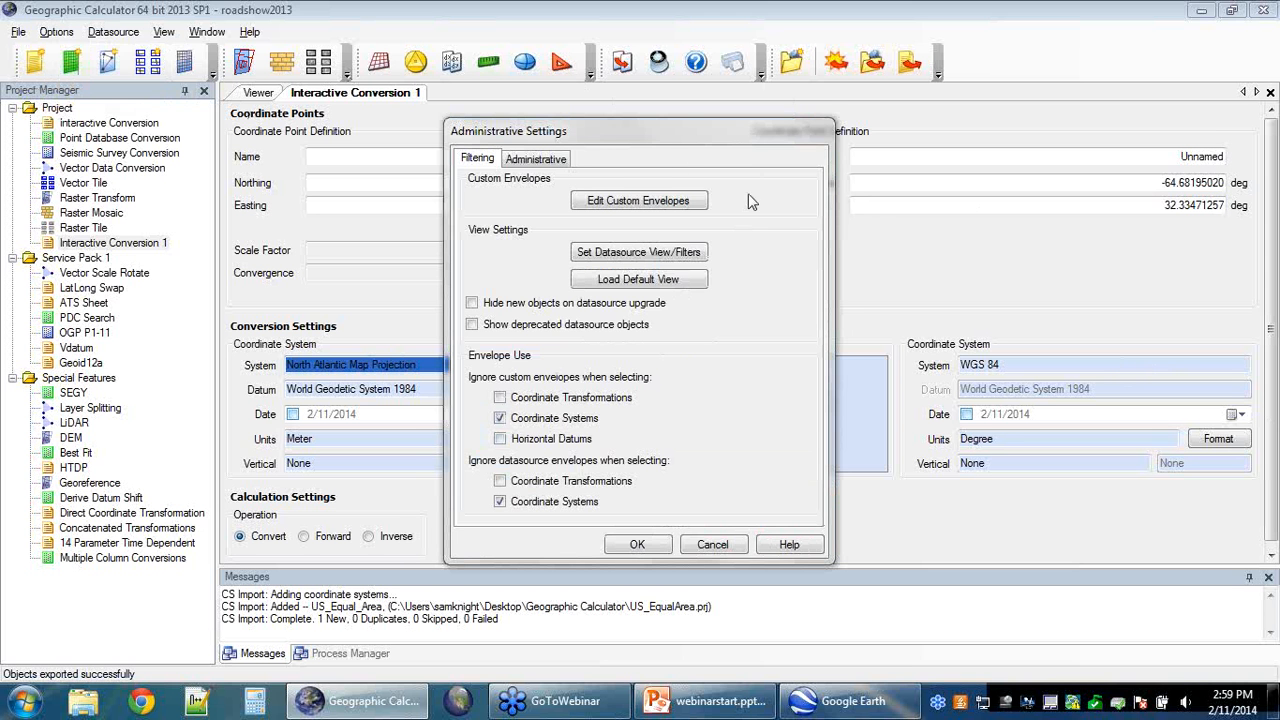
left_click_drag(628, 135, 617, 113)
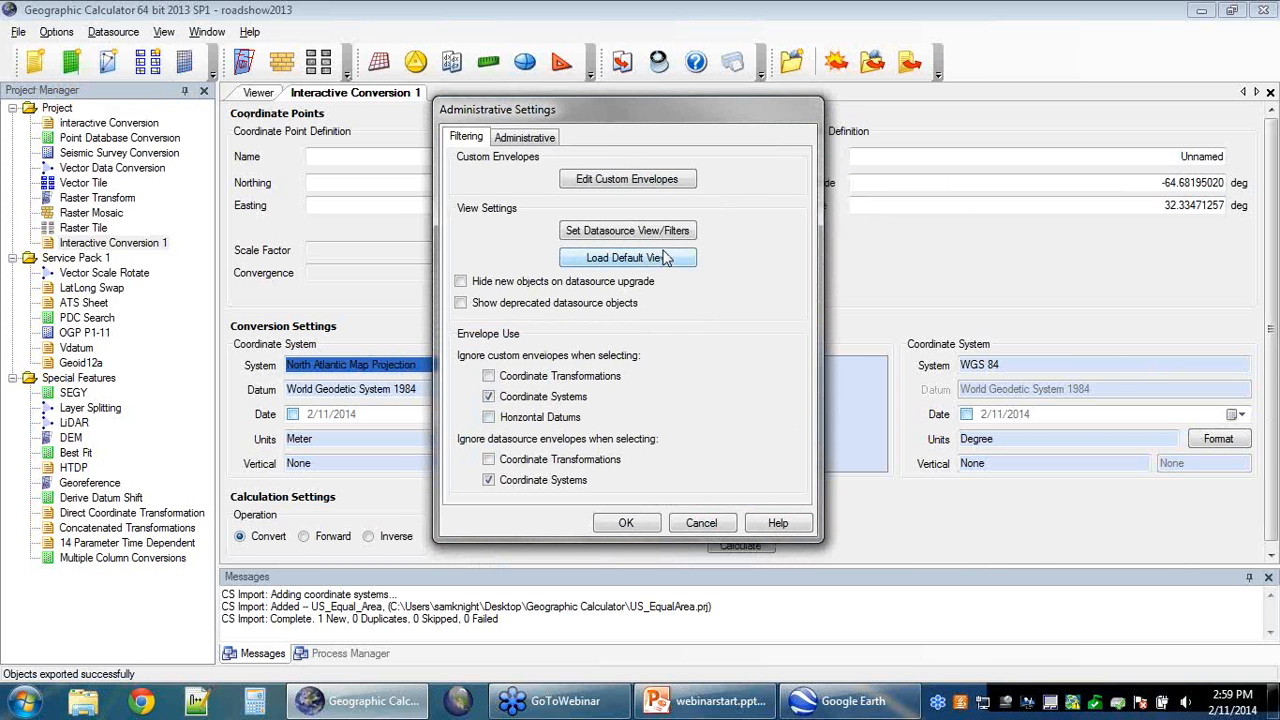
left_click(513, 141)
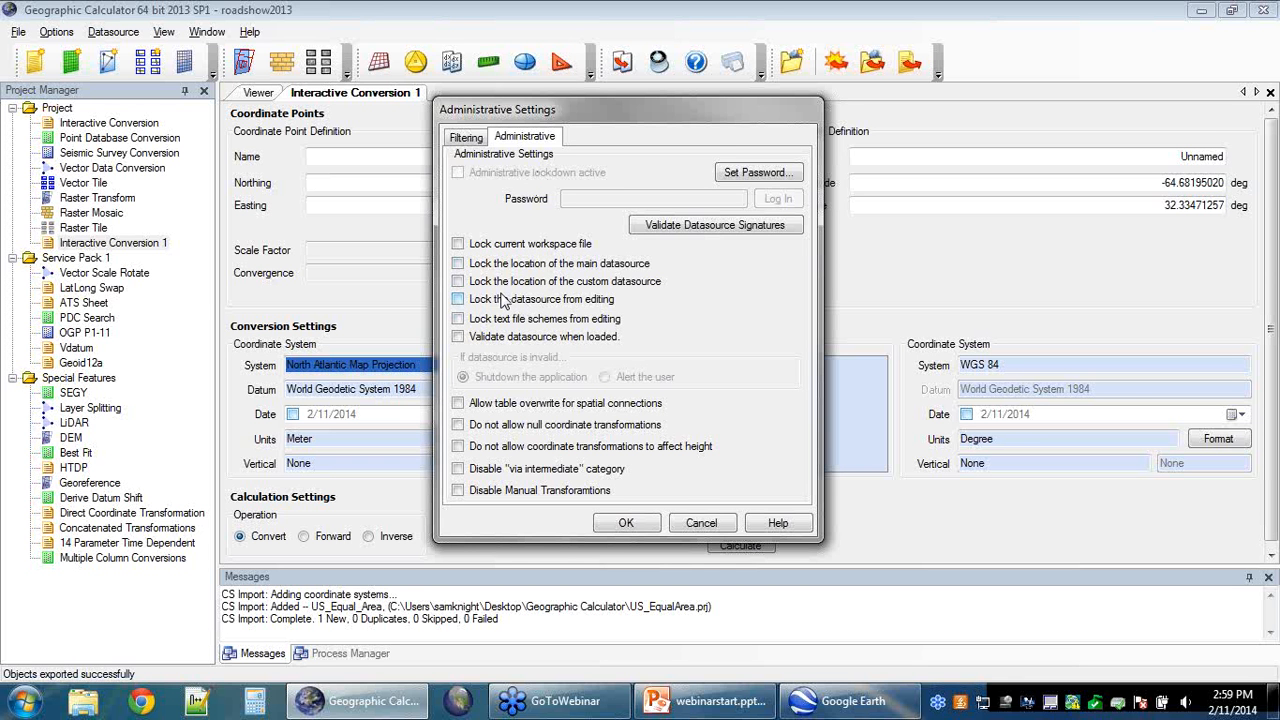
left_click(459, 300)
left_click(638, 521)
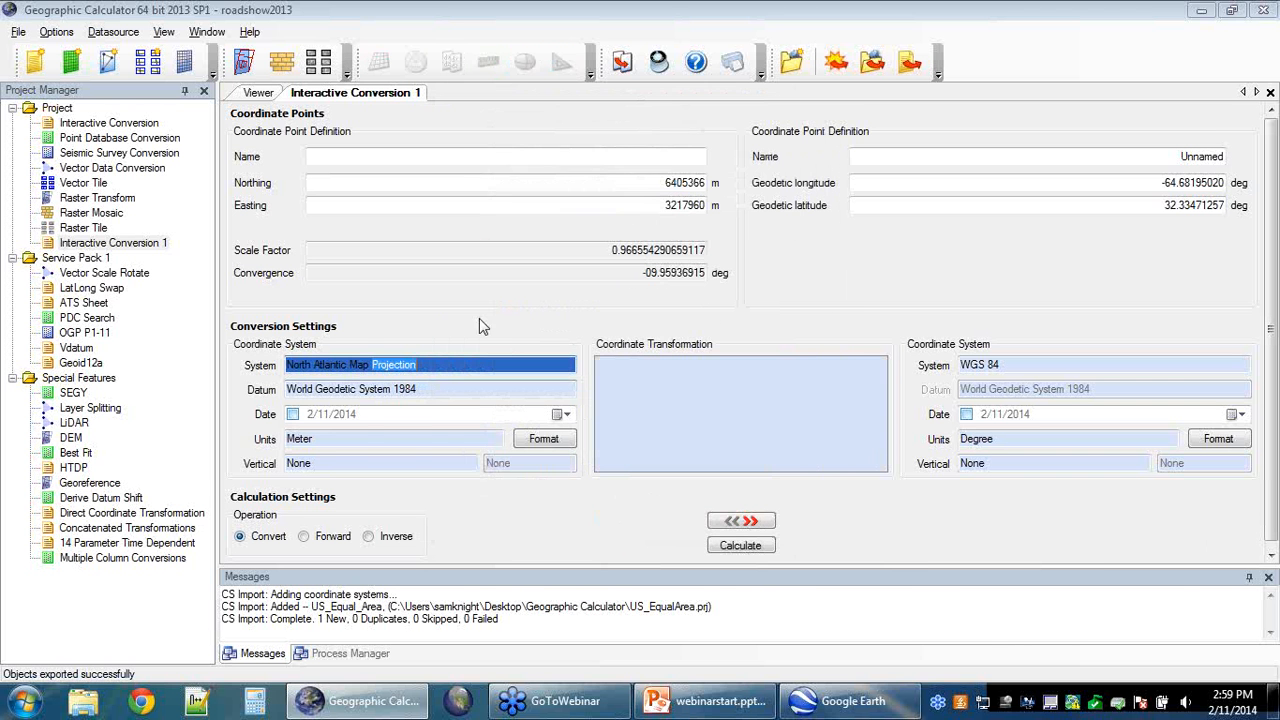
left_click(113, 32)
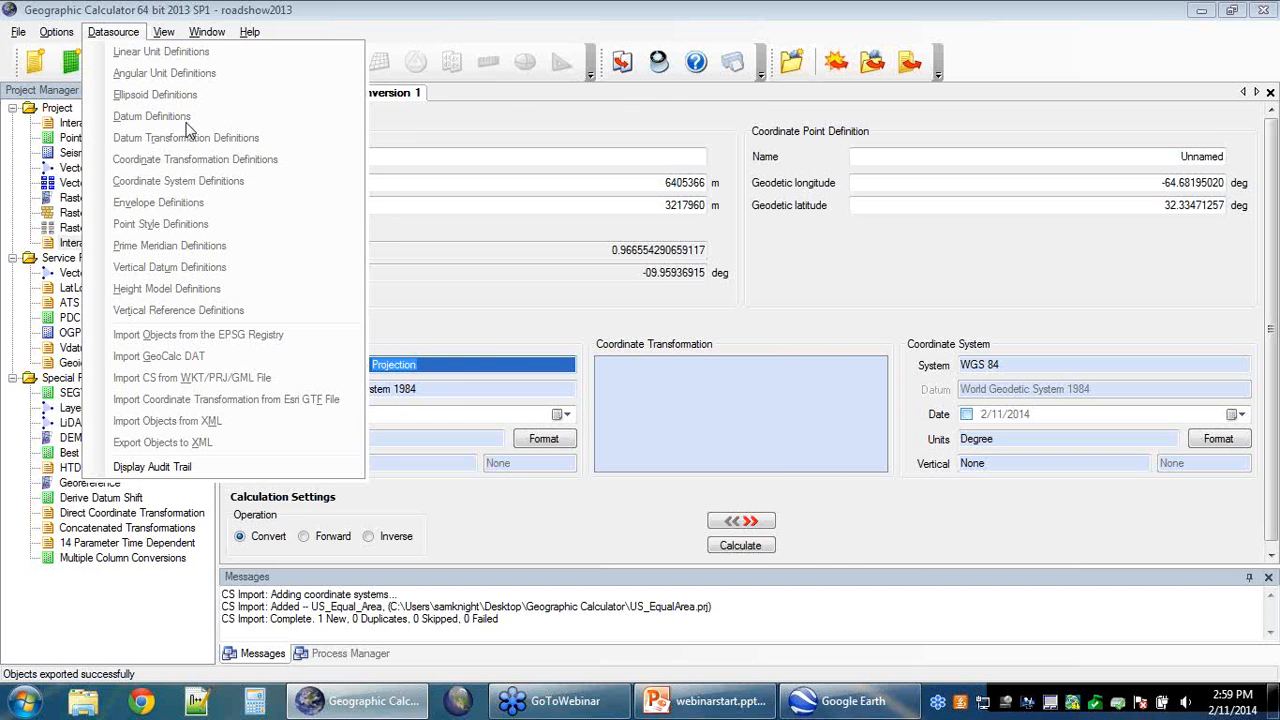
left_click(56, 32)
left_click(108, 118)
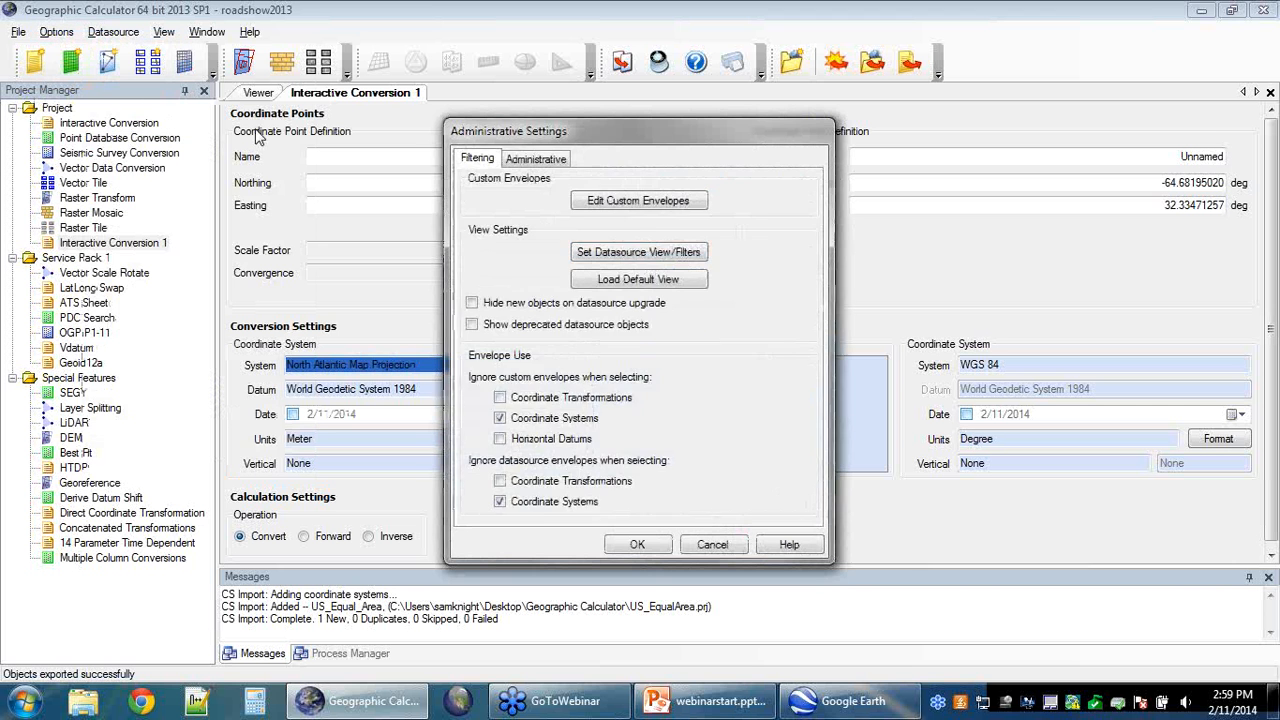
left_click(540, 159)
left_click(469, 321)
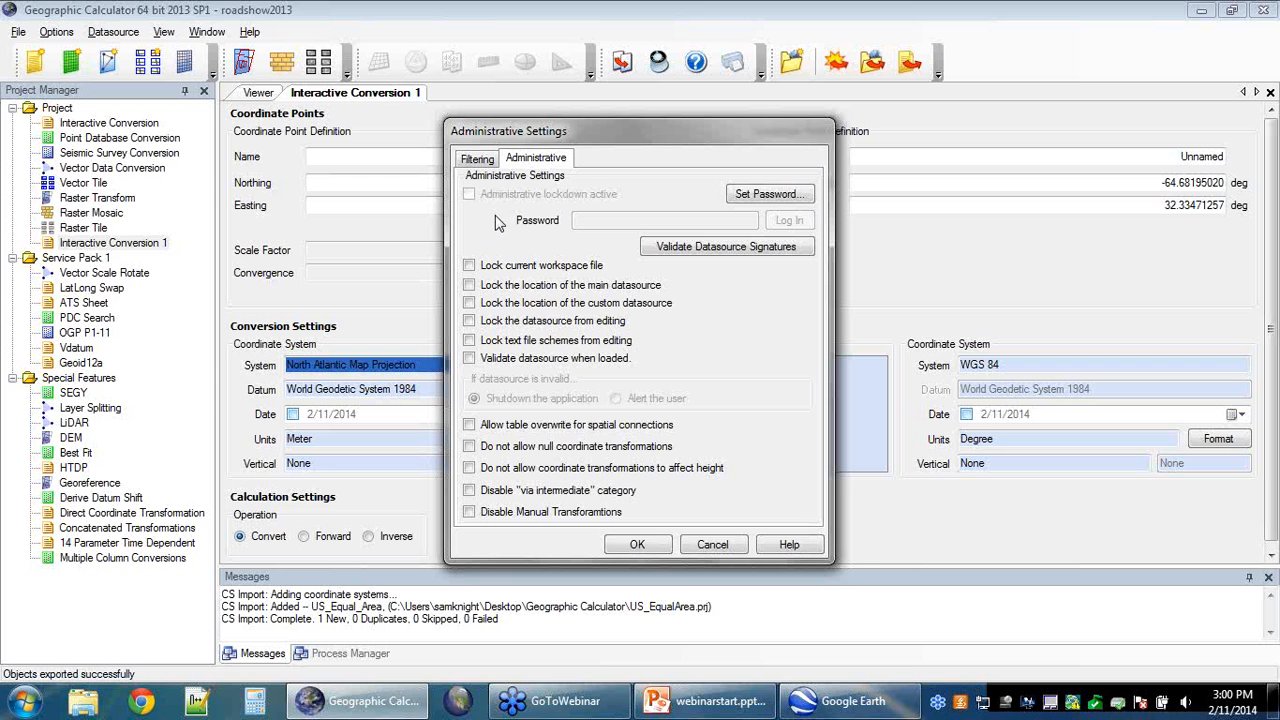
left_click(711, 545)
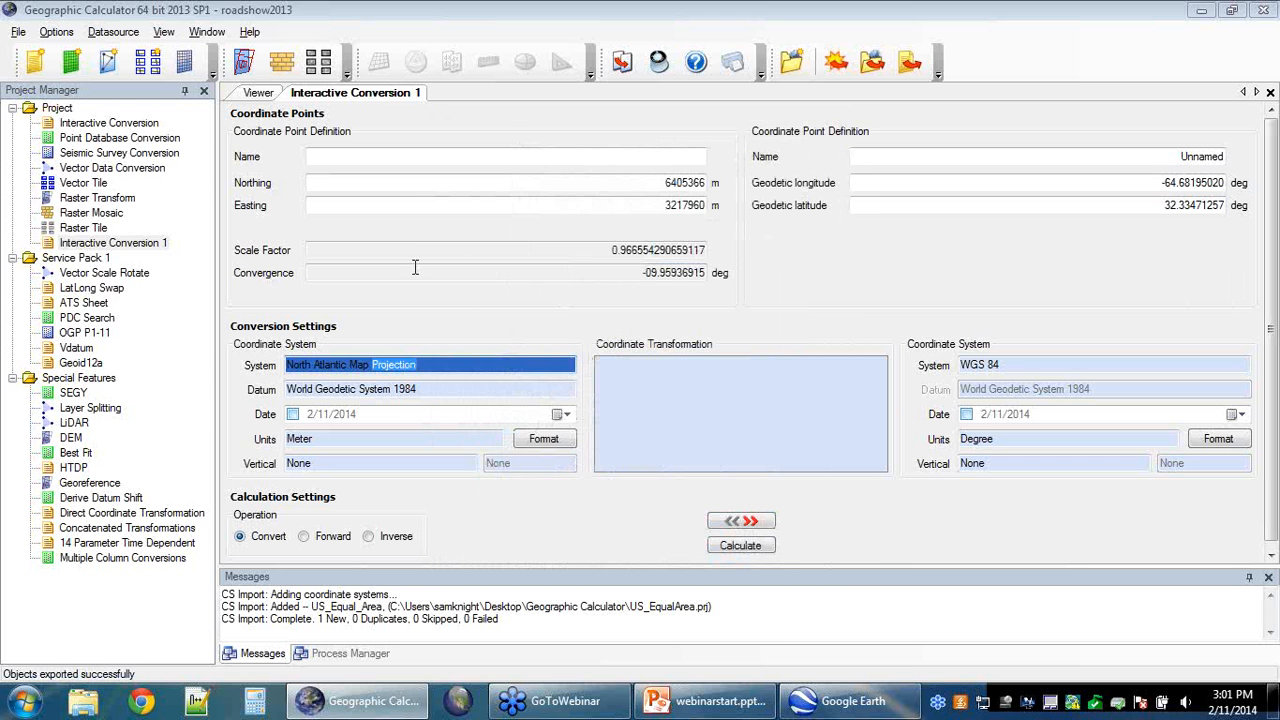
Step: Revisit the datasource lock option in Administrative Settings and close them with OK
left_click(124, 36)
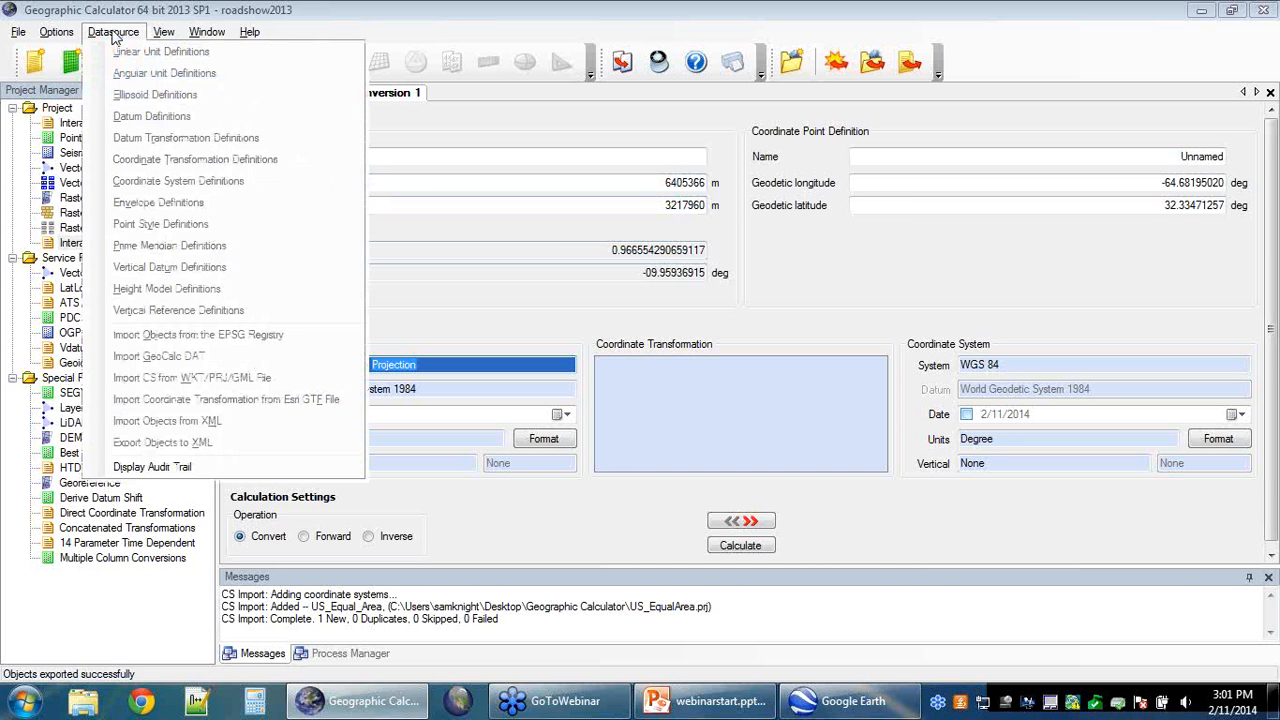
left_click(179, 9)
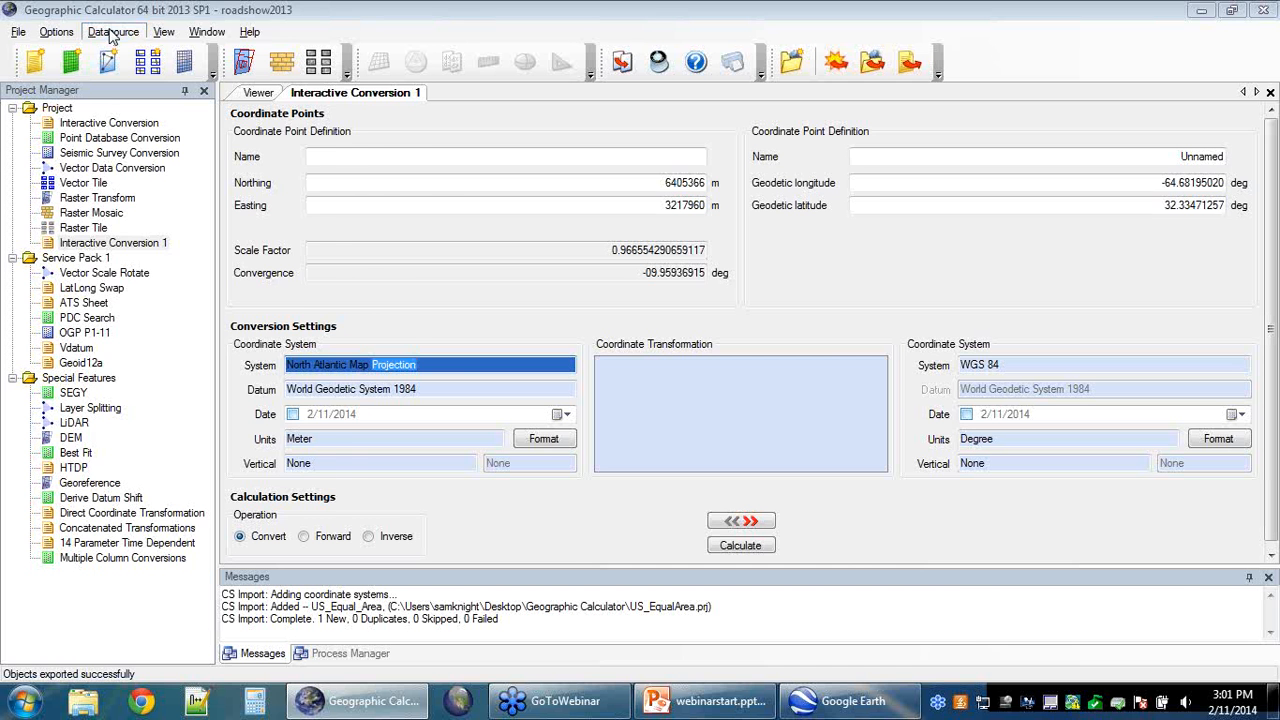
left_click(112, 33)
left_click(68, 32)
left_click(70, 33)
left_click(110, 121)
left_click(533, 158)
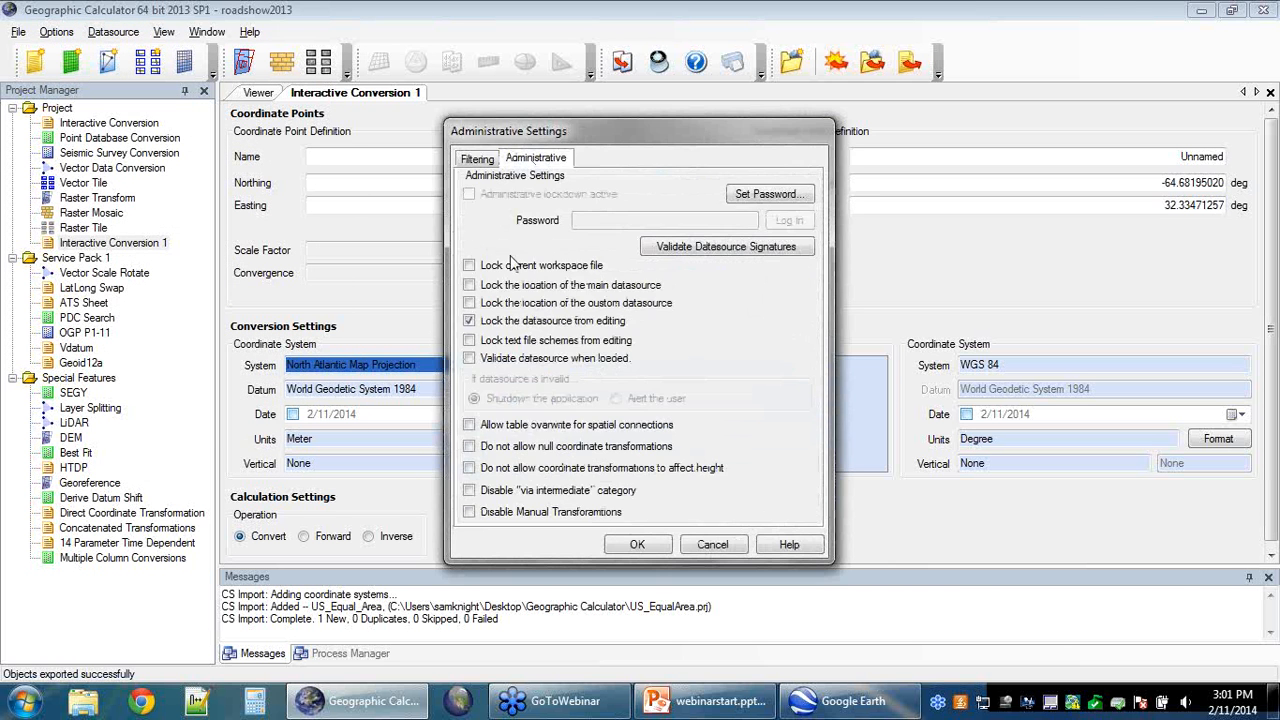
left_click(637, 544)
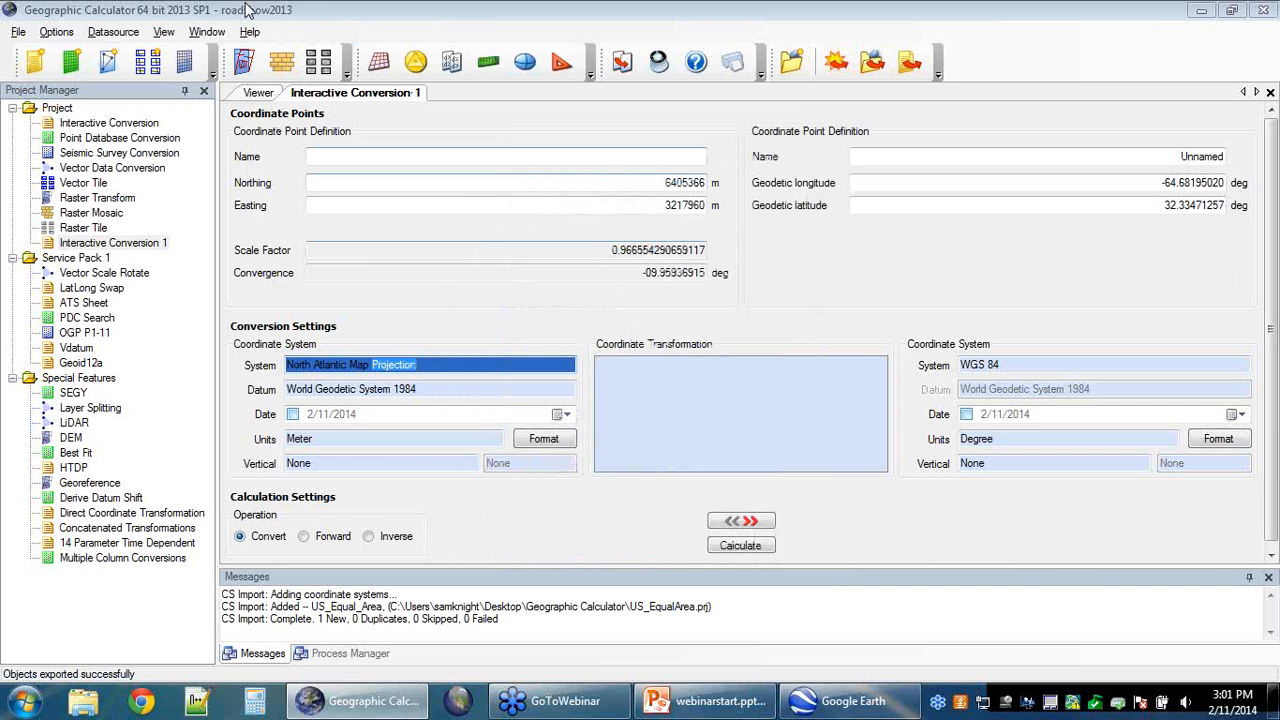
left_click(112, 32)
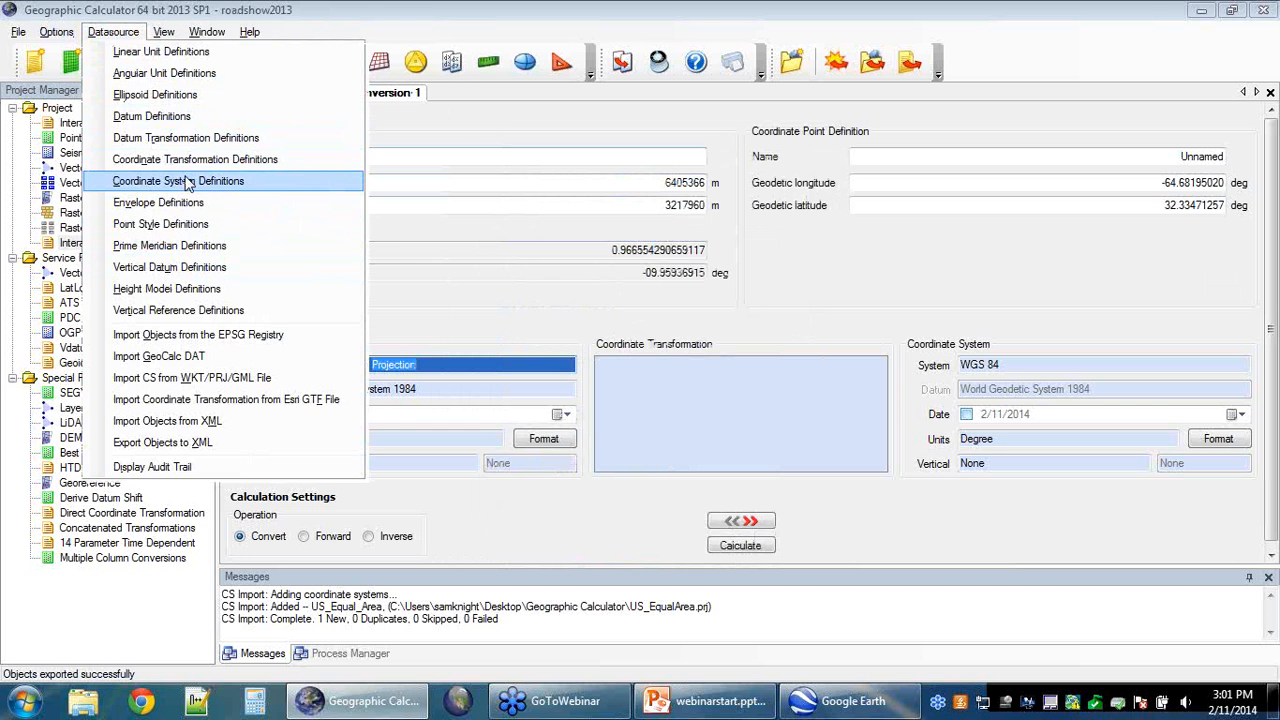
left_click(385, 8)
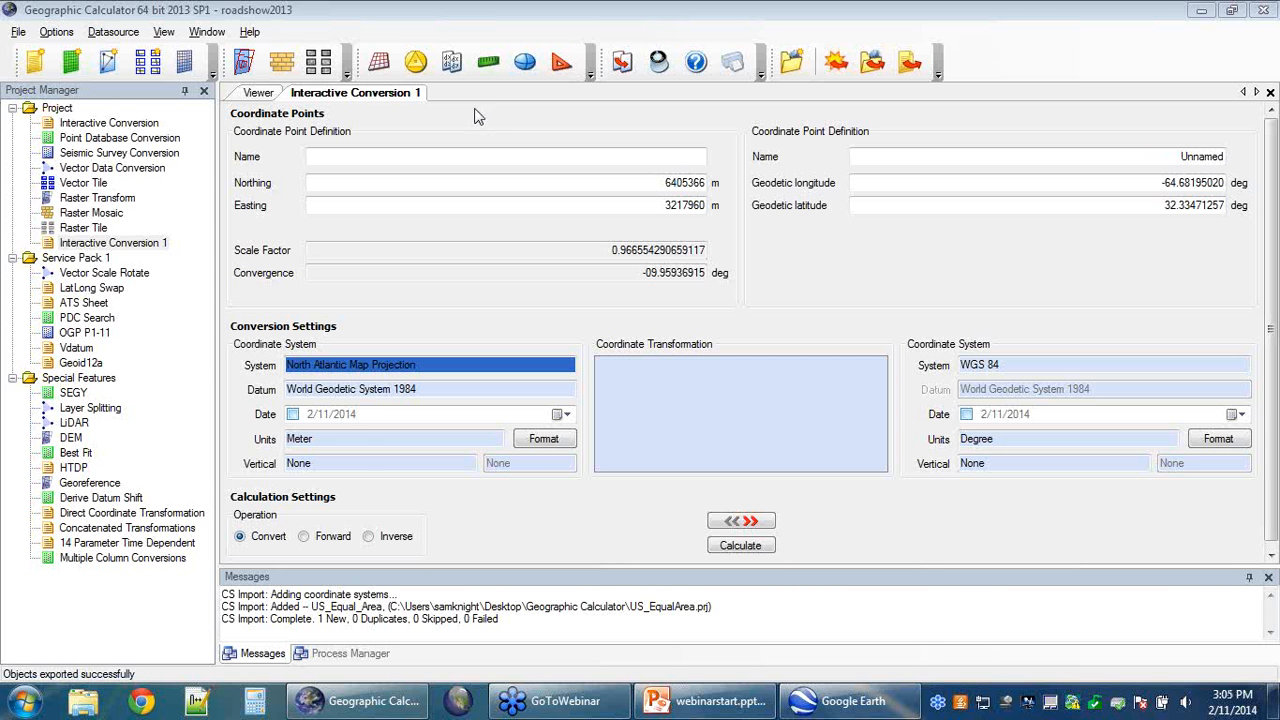
Step: Add a new definition in the datasource's Coordinate Transformations list
left_click(115, 32)
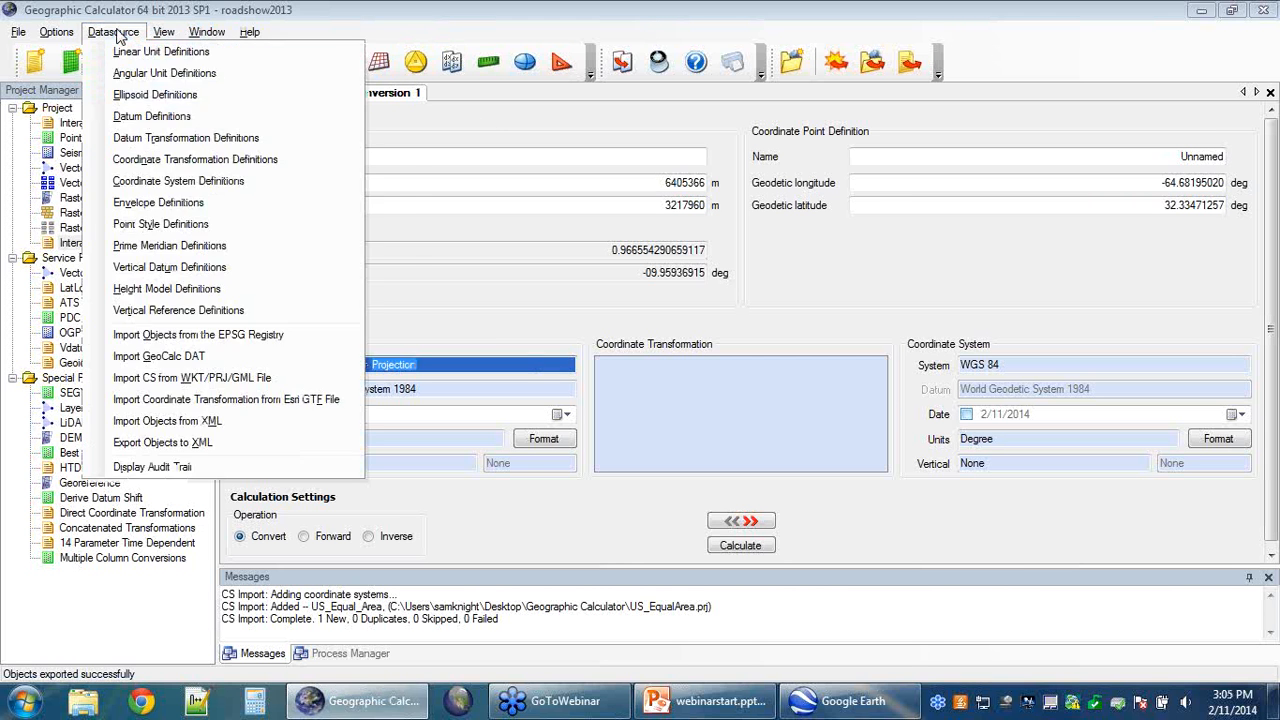
left_click(287, 165)
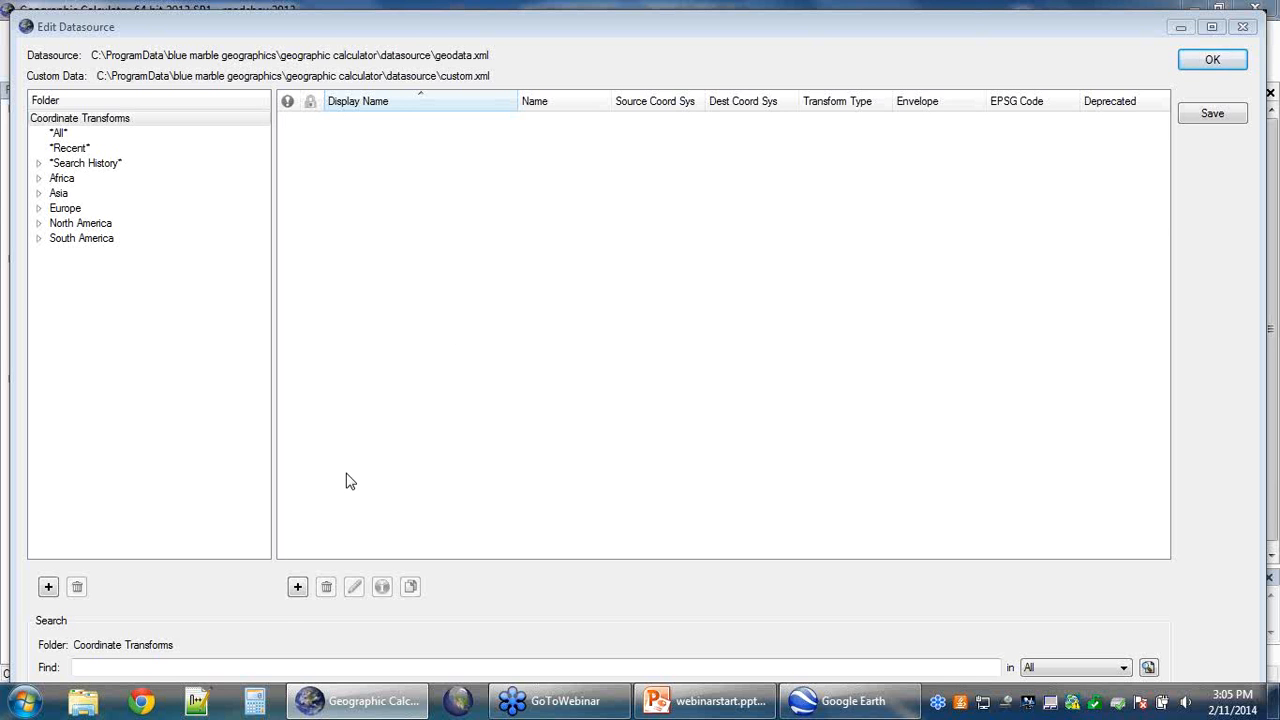
left_click(297, 588)
left_click(298, 588)
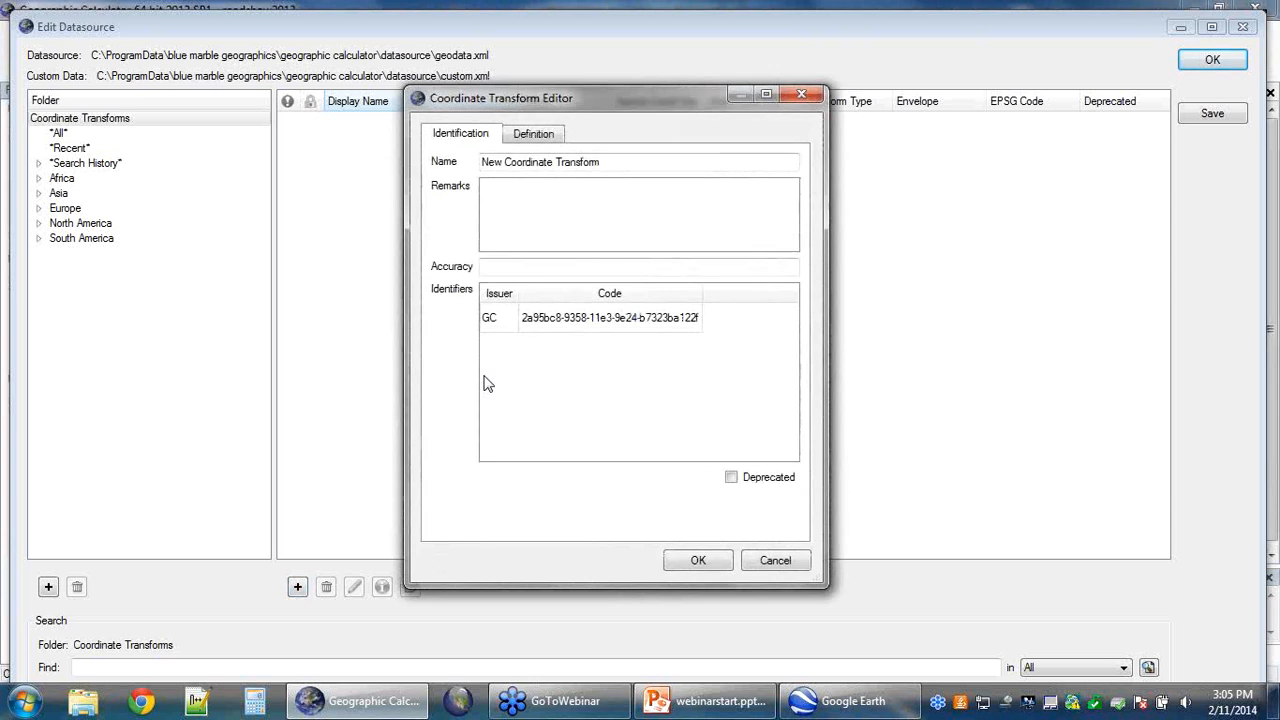
Step: Review the new transform's Definition tab and Method choices, then close its editor
left_click(545, 137)
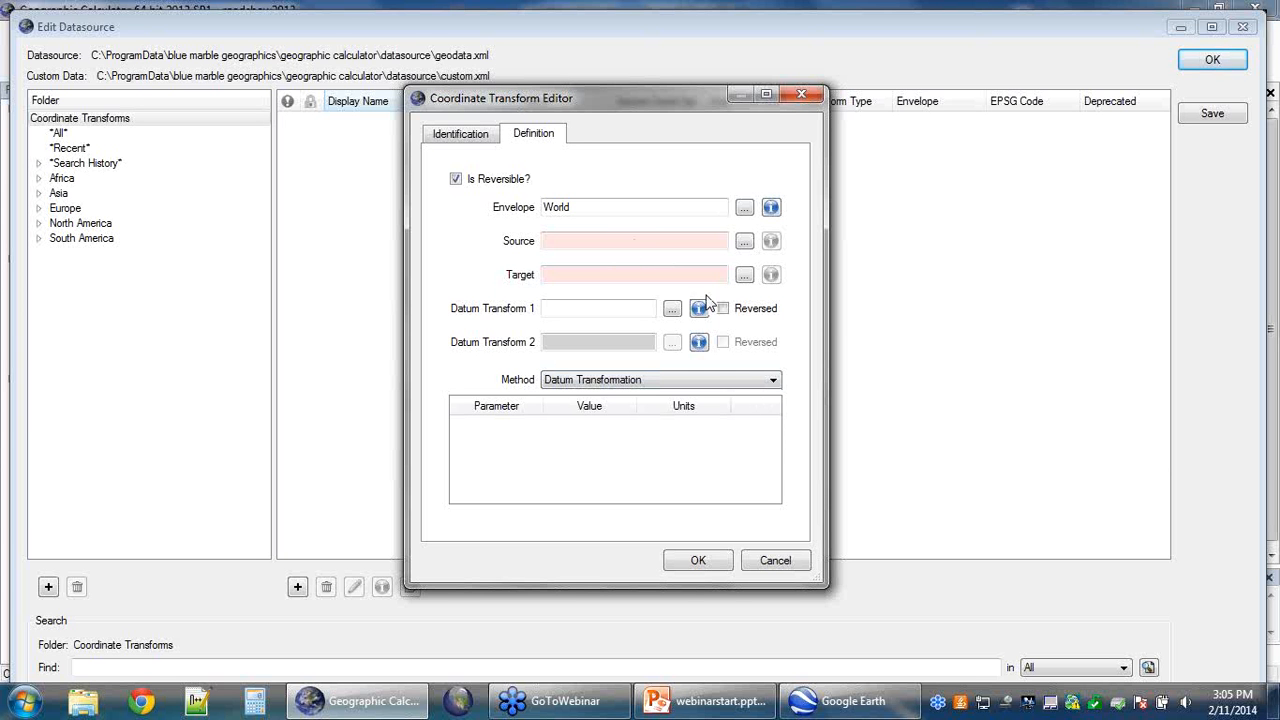
left_click(772, 381)
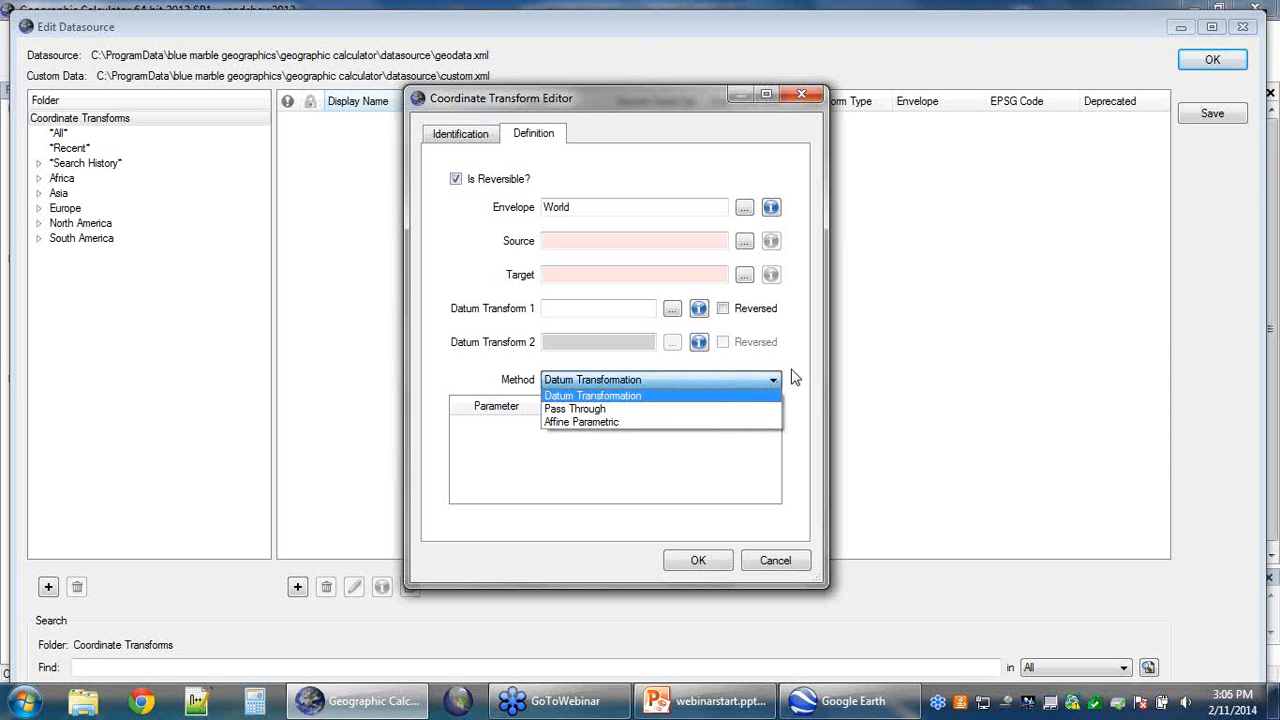
left_click(820, 99)
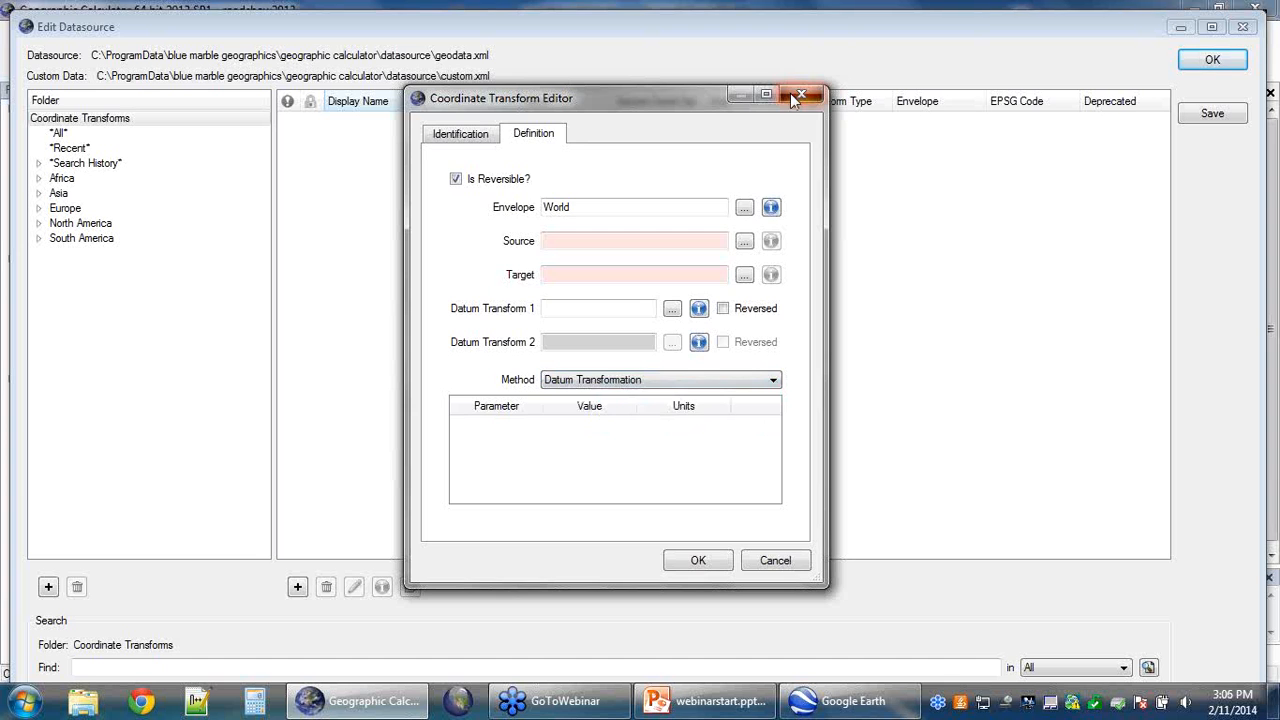
left_click(803, 96)
Step: Leave the datasource editor without saving and add a new datum transformation definition
left_click(1212, 60)
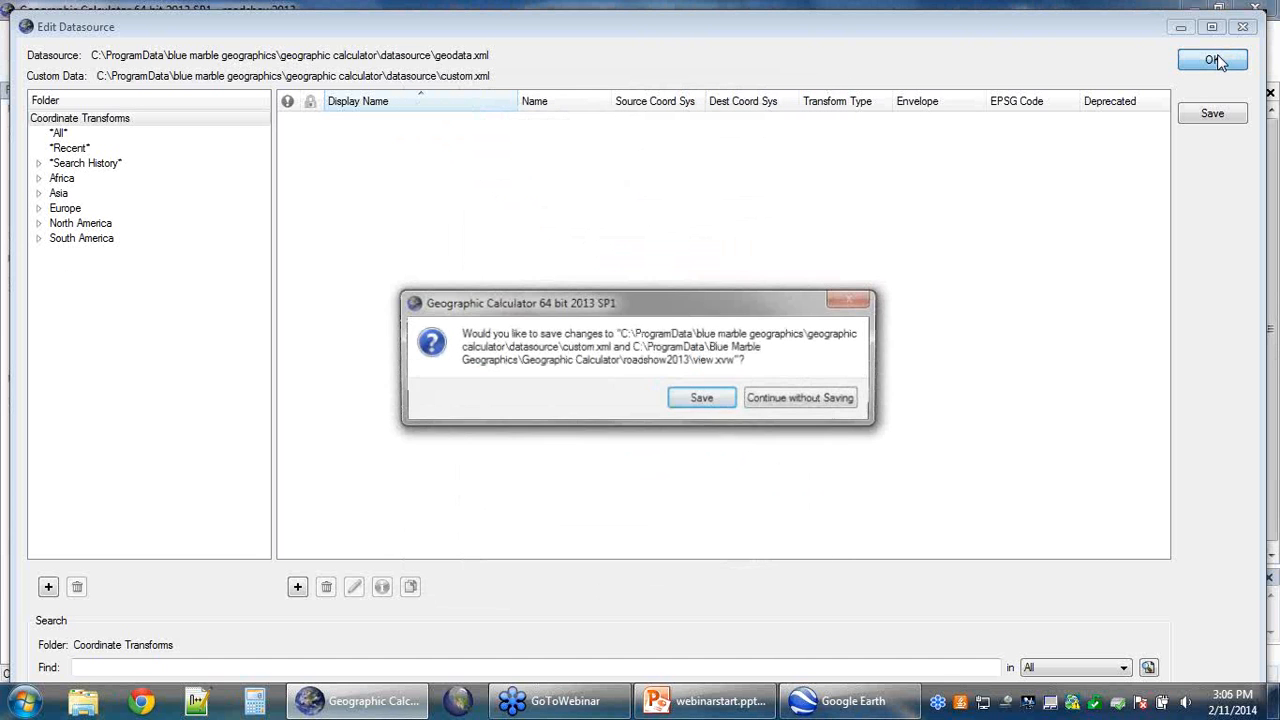
left_click(773, 393)
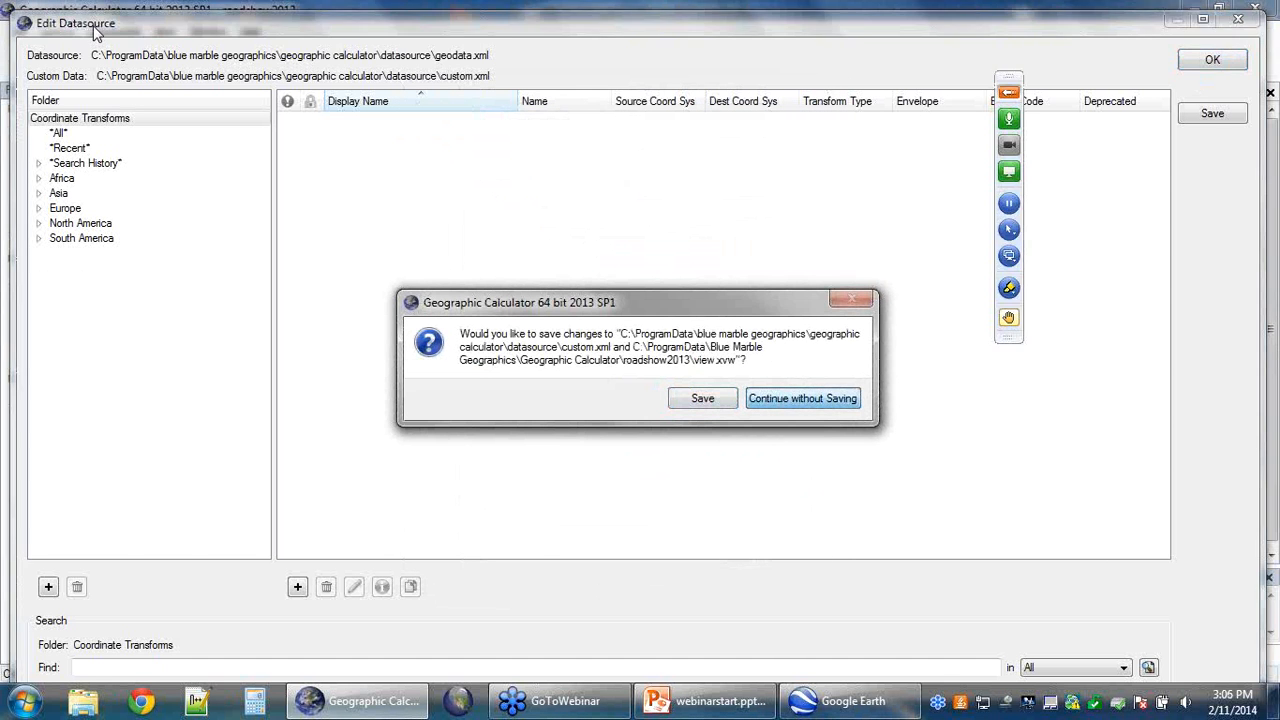
left_click(94, 29)
left_click(174, 136)
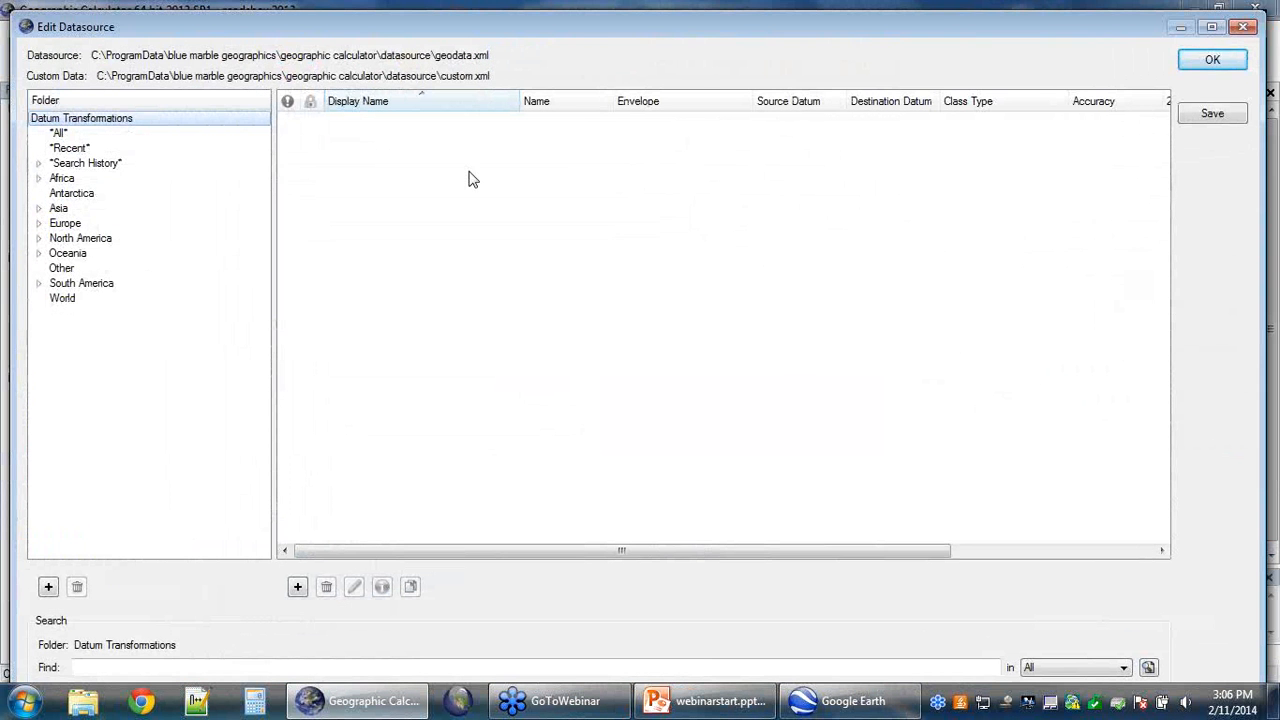
left_click(297, 587)
Step: Set the new datum transformation's method to Time-Dependent Helmert
left_click(545, 134)
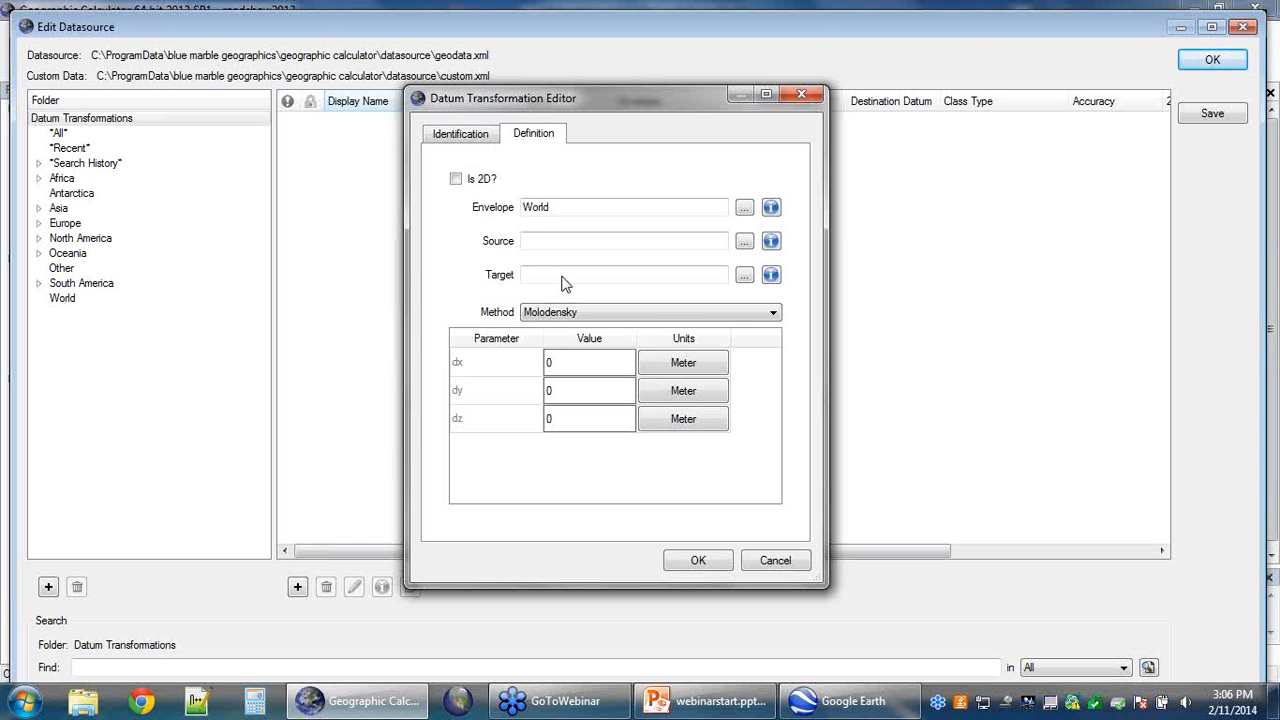
left_click(772, 314)
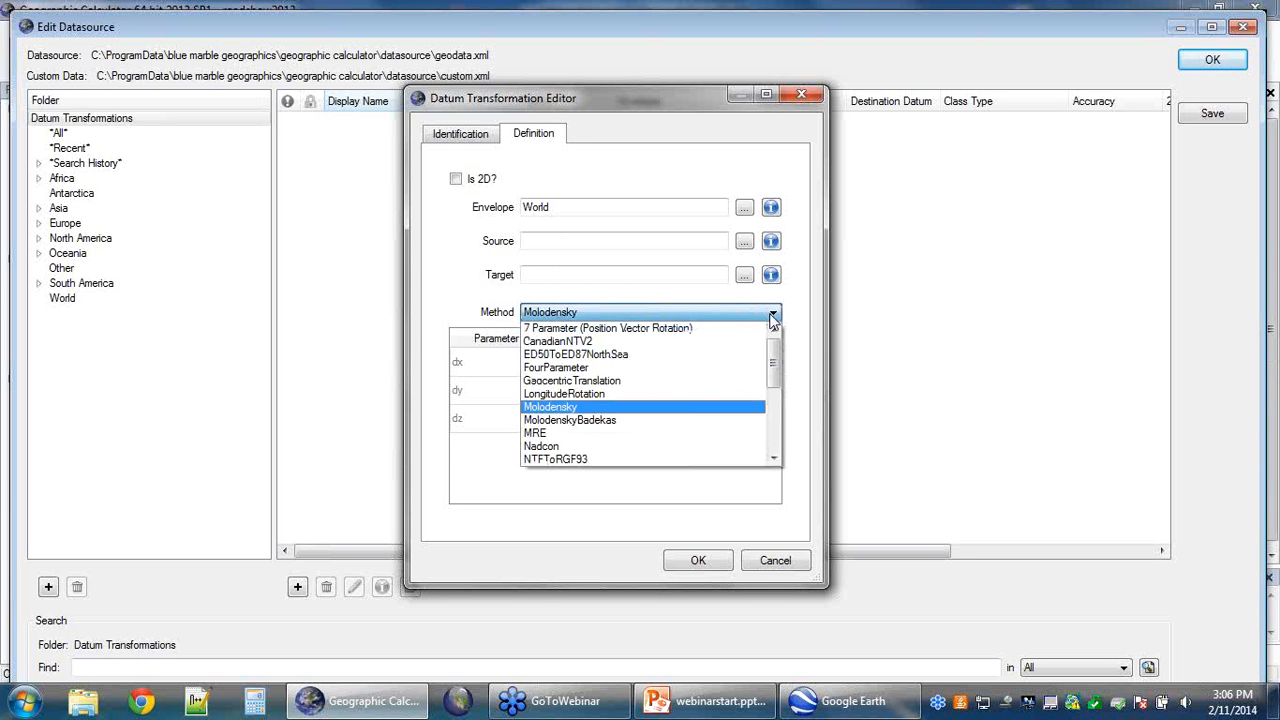
left_click_drag(774, 356, 778, 388)
scroll(778, 388, "down", 3)
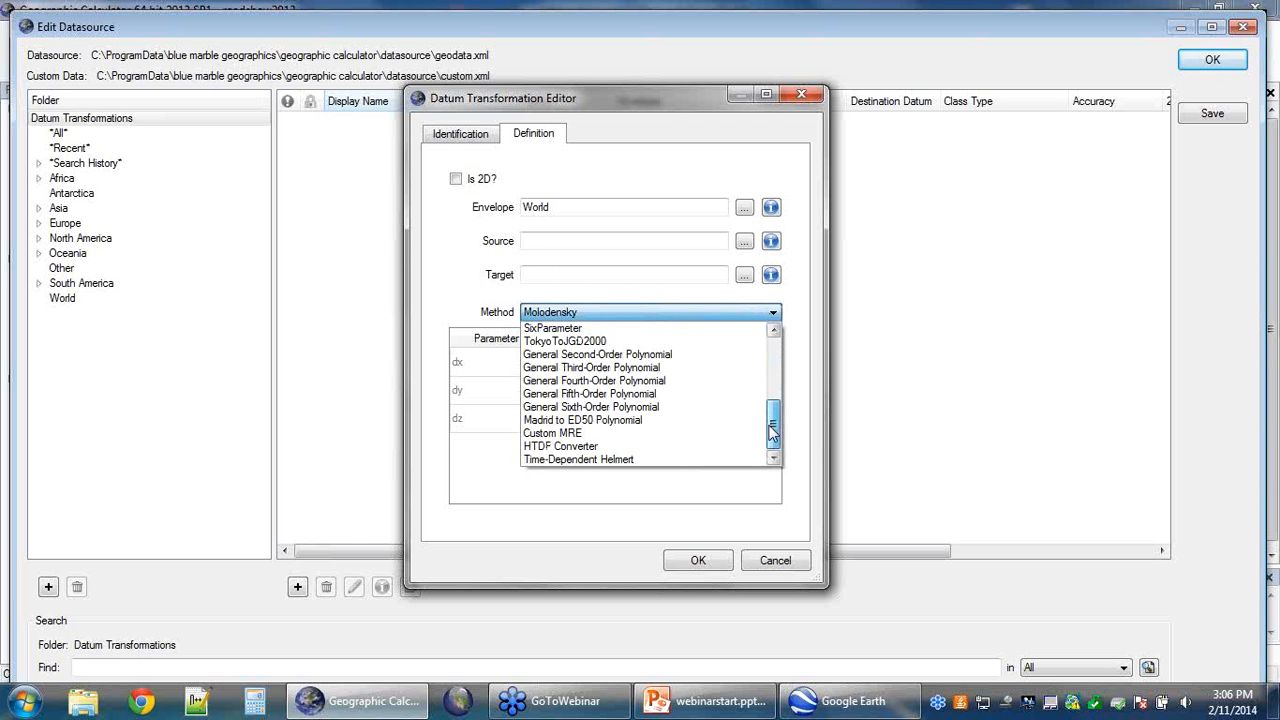
left_click(644, 463)
mouse_move(777, 349)
left_mouse_down()
mouse_move(776, 453)
mouse_move(786, 404)
mouse_move(775, 348)
left_mouse_up()
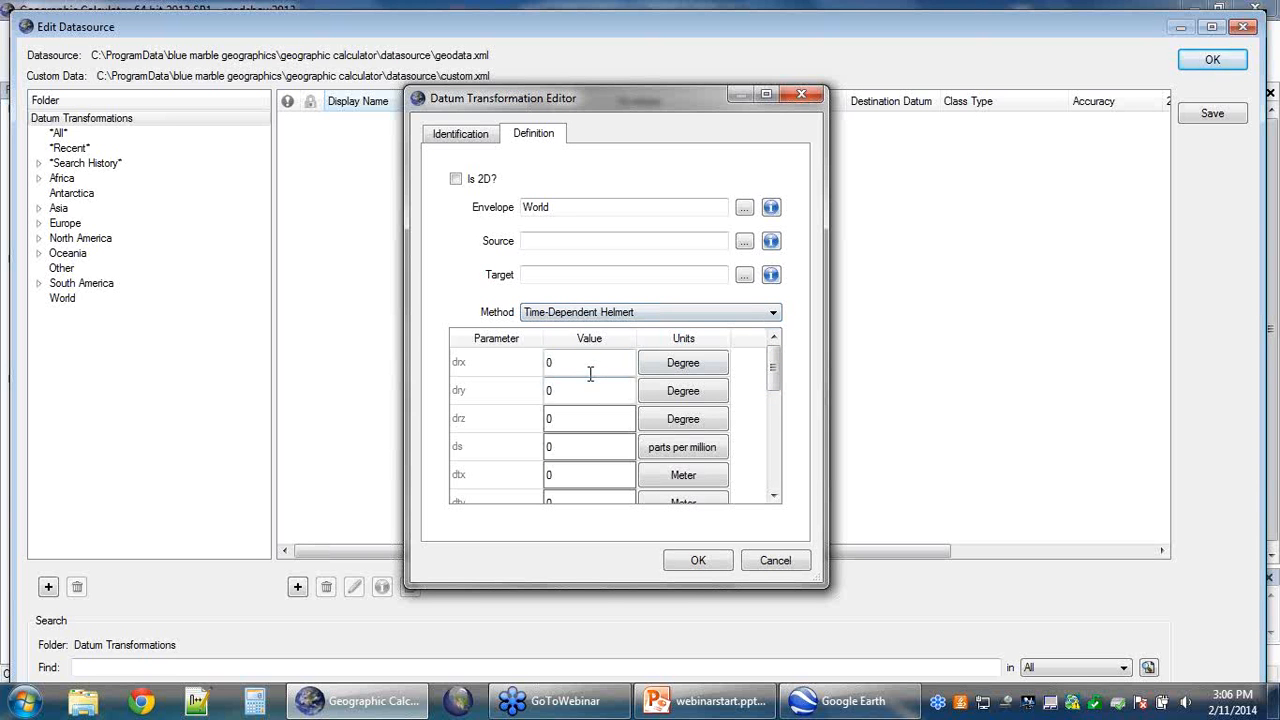
Step: Look through the Helmert parameter table and method list, then close the editor, discarding it
left_click_drag(775, 362, 769, 472)
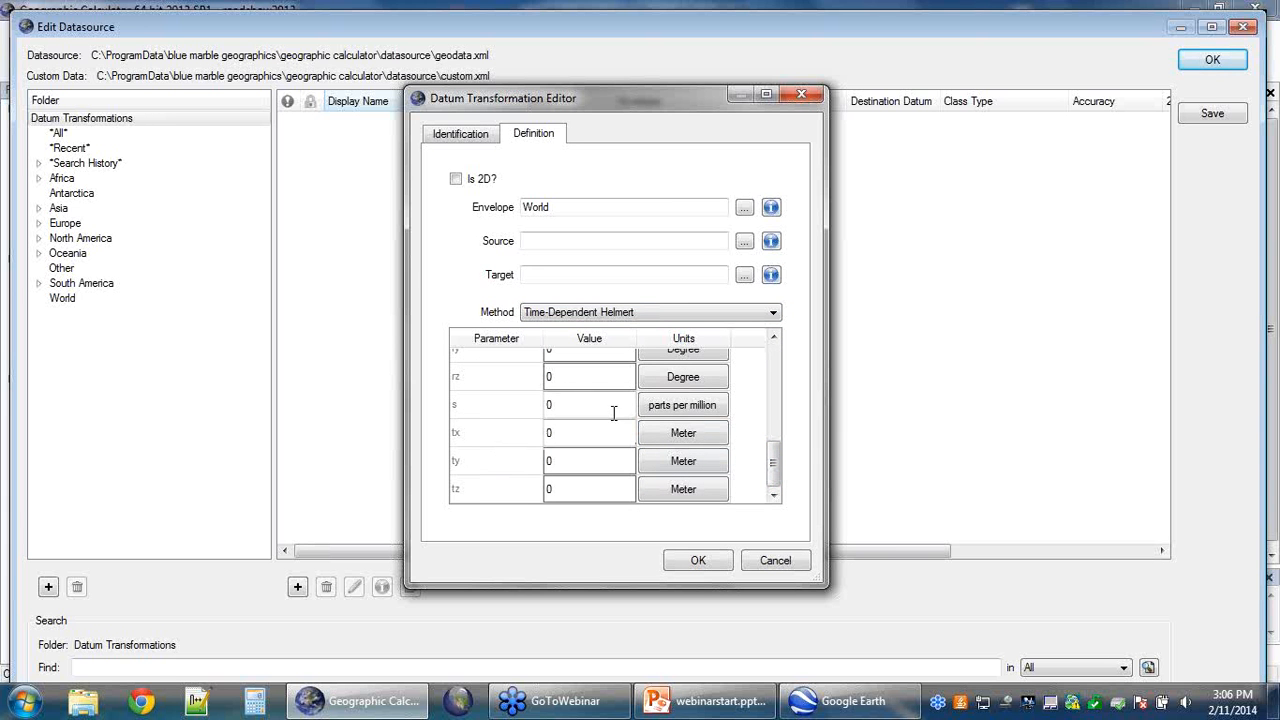
left_click_drag(772, 460, 773, 357)
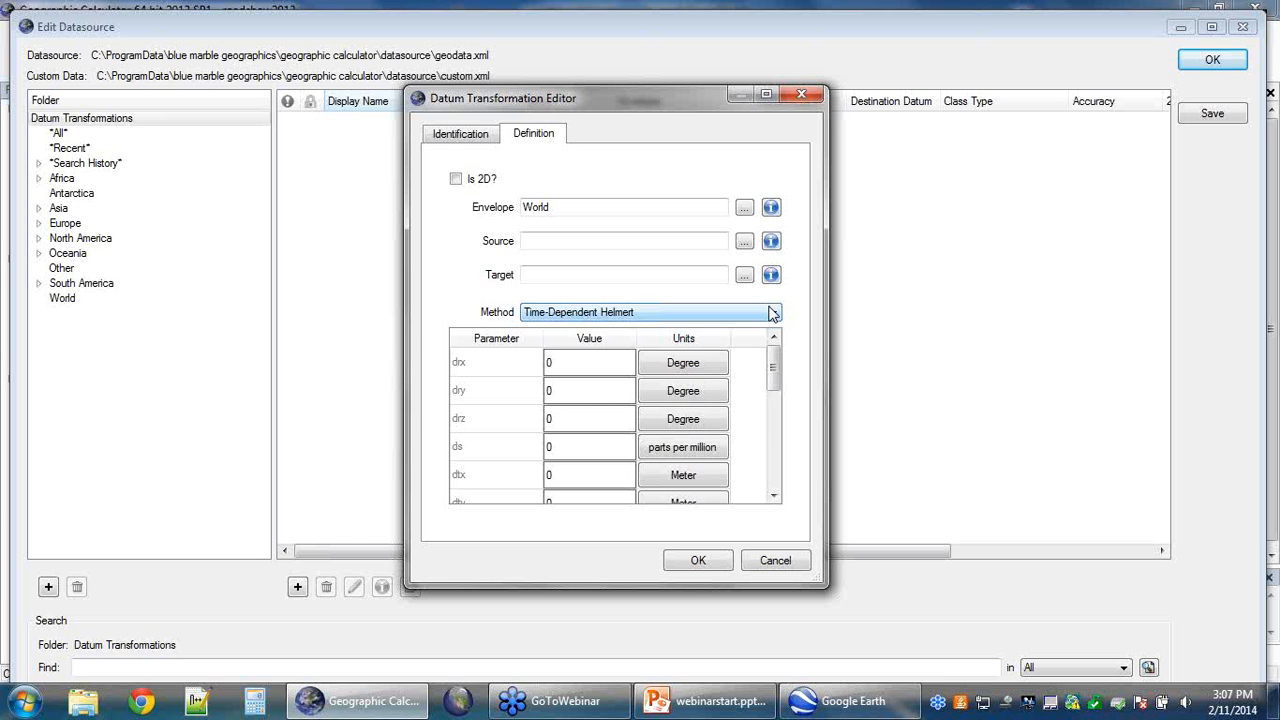
left_click(770, 313)
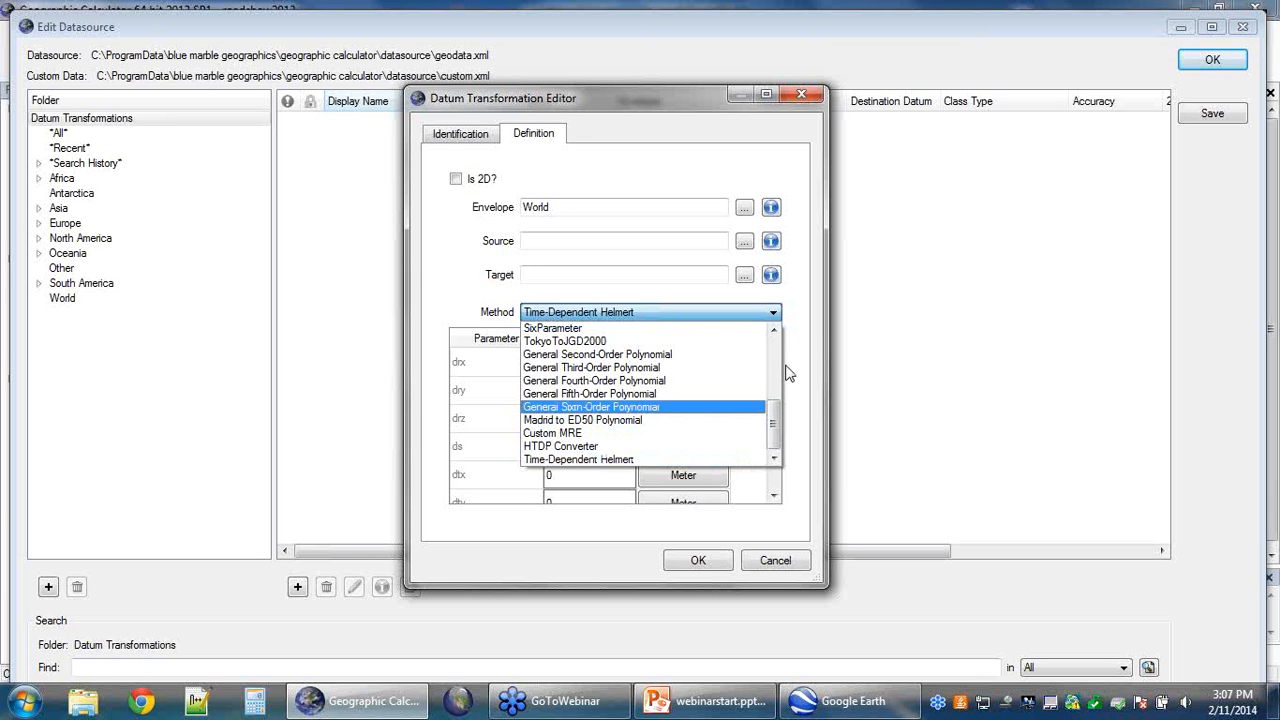
left_click(806, 258)
left_click(812, 95)
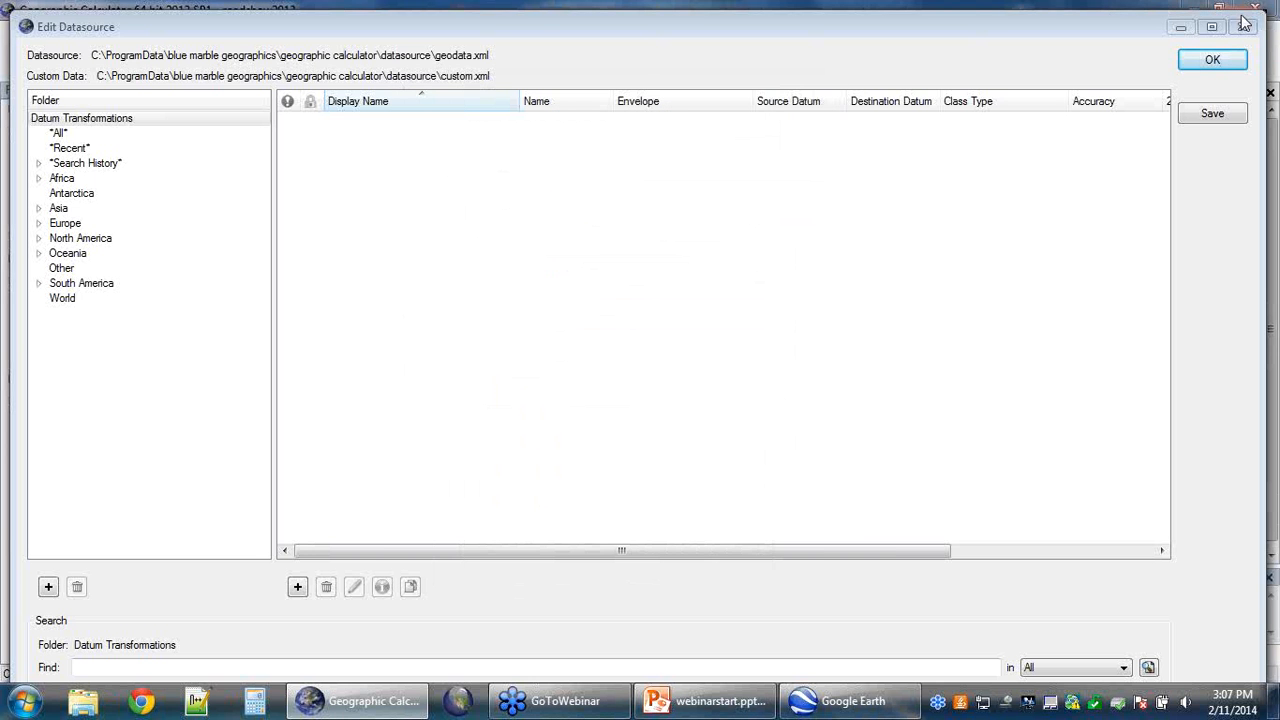
Step: Close Edit Datasource, choosing Continue without Saving to return to Interactive Conversion 1
left_click(1245, 24)
left_click(800, 398)
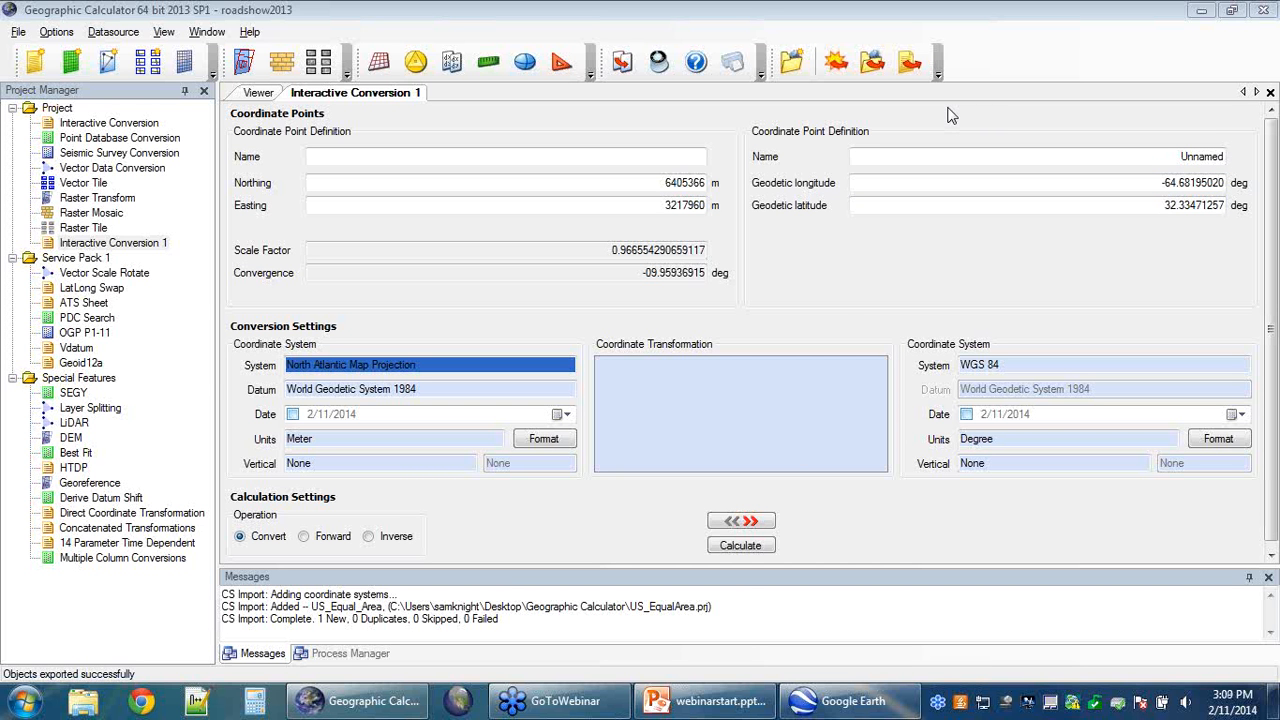
Step: Switch to webinarstart.pptx, start the slide show, and advance to the Blue Marble events slide
left_click(687, 705)
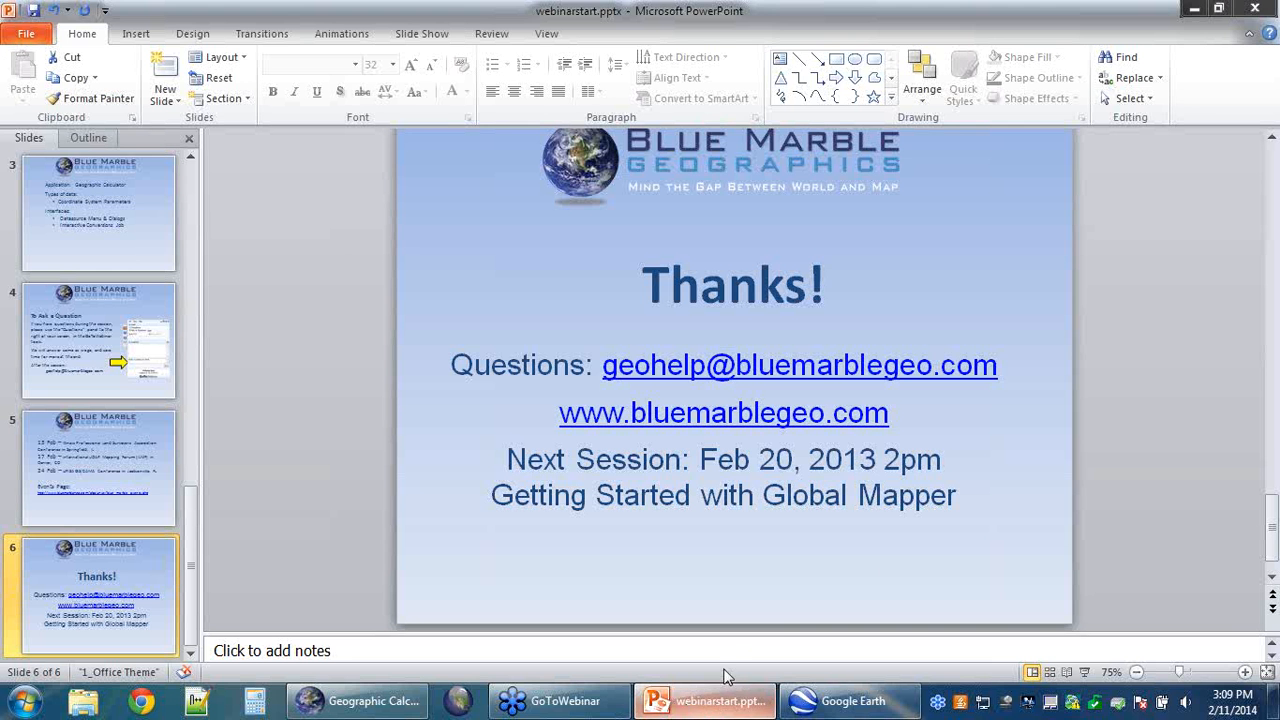
left_click(1084, 672)
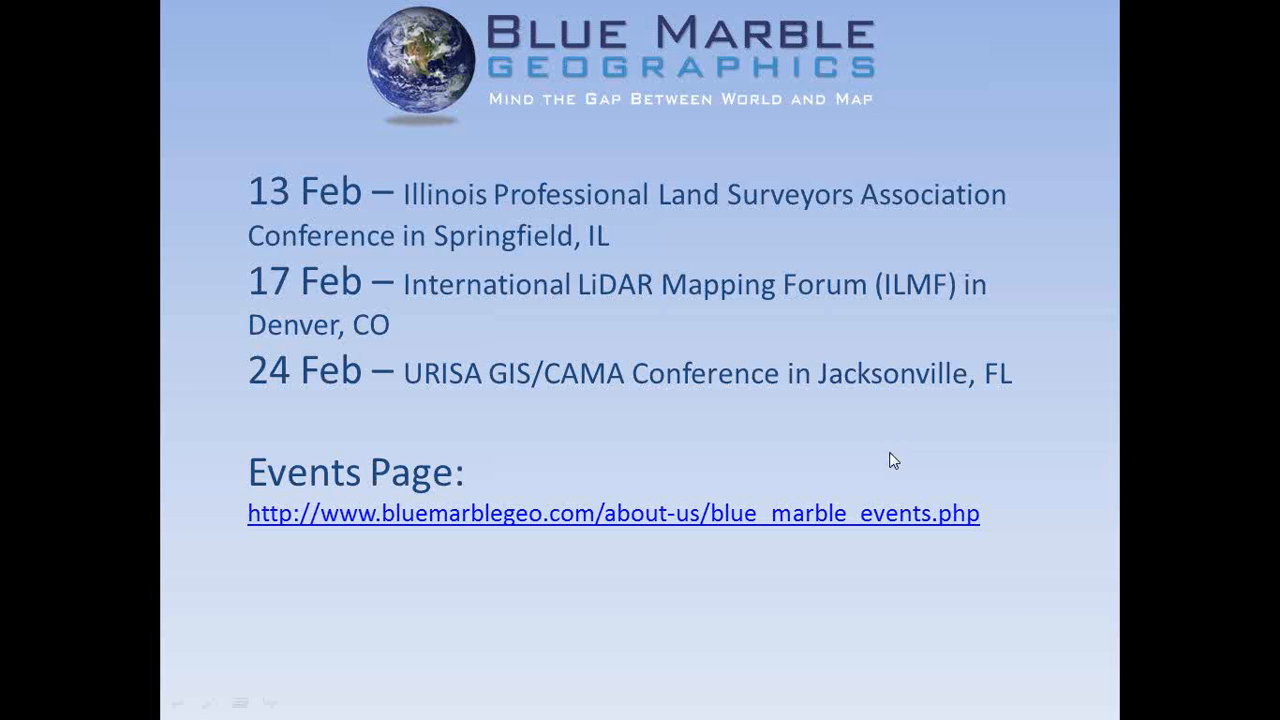
left_click(890, 453)
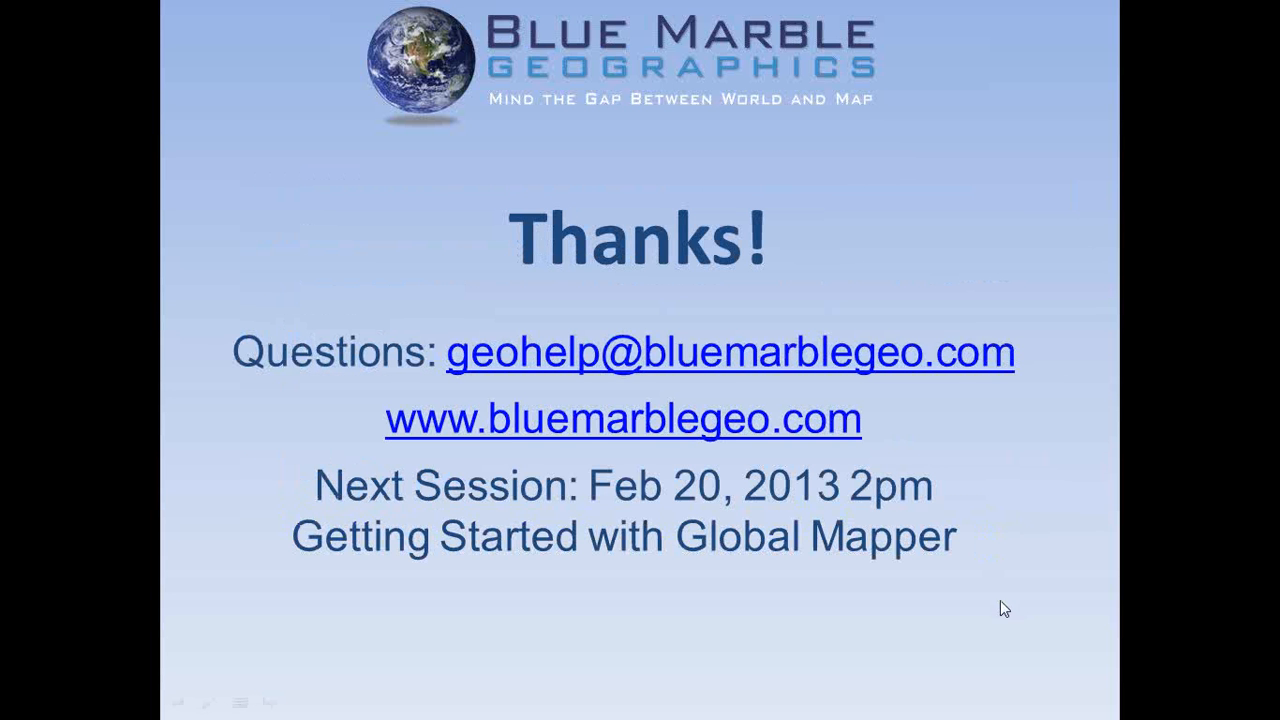